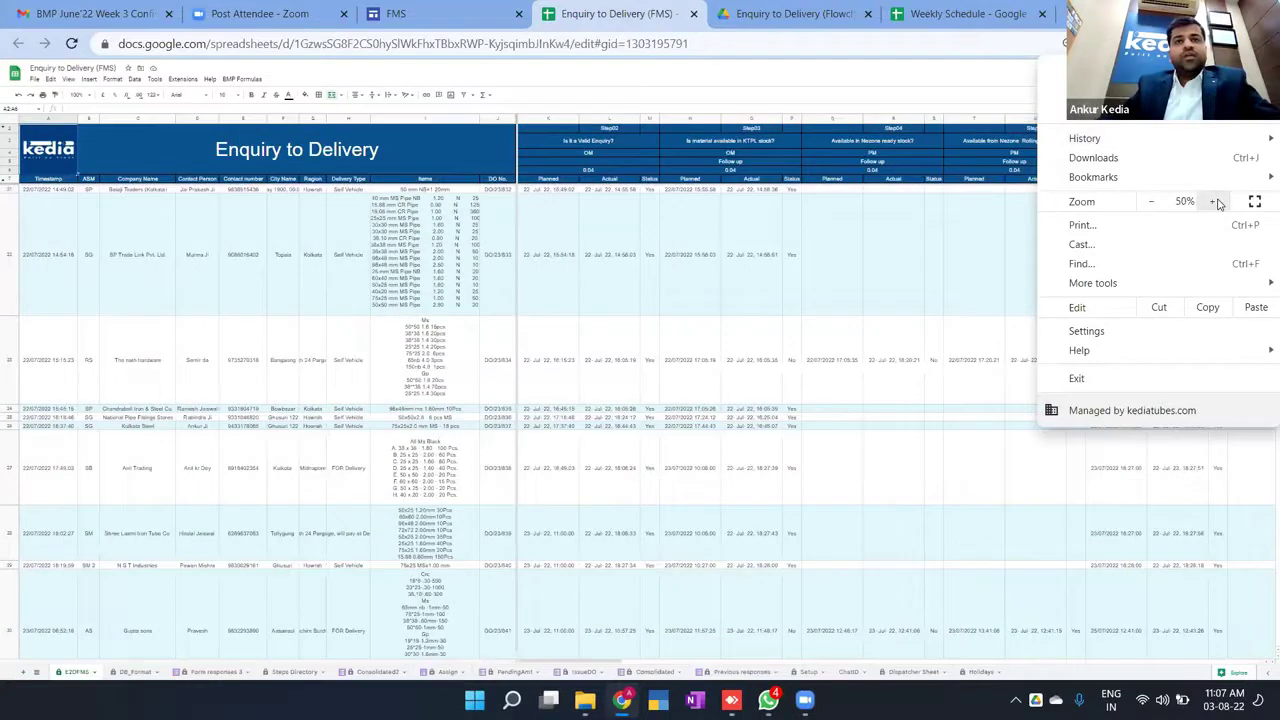
Step: Enlarge the page zoom to 75% and select the Step02 planned time in cell K22
{"action": "left_click", "coordinate": [1218, 204]}
{"action": "left_click", "coordinate": [1218, 204]}
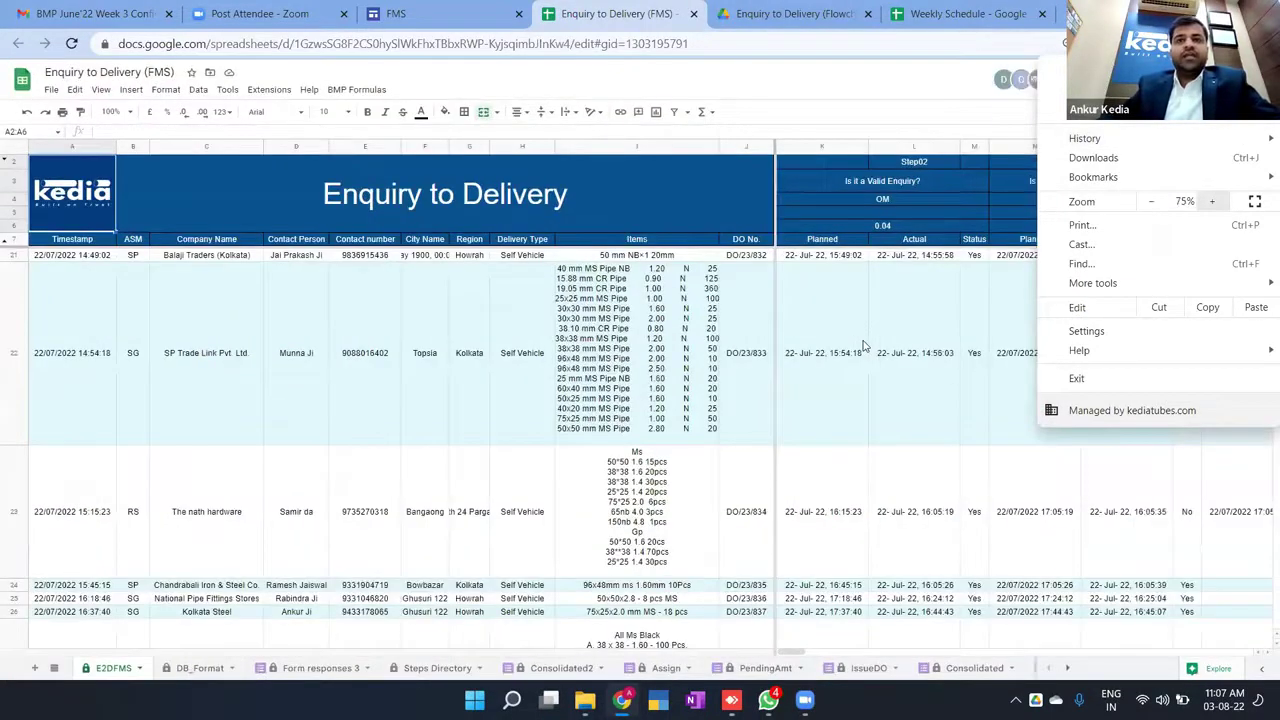
{"action": "left_click", "coordinate": [864, 346]}
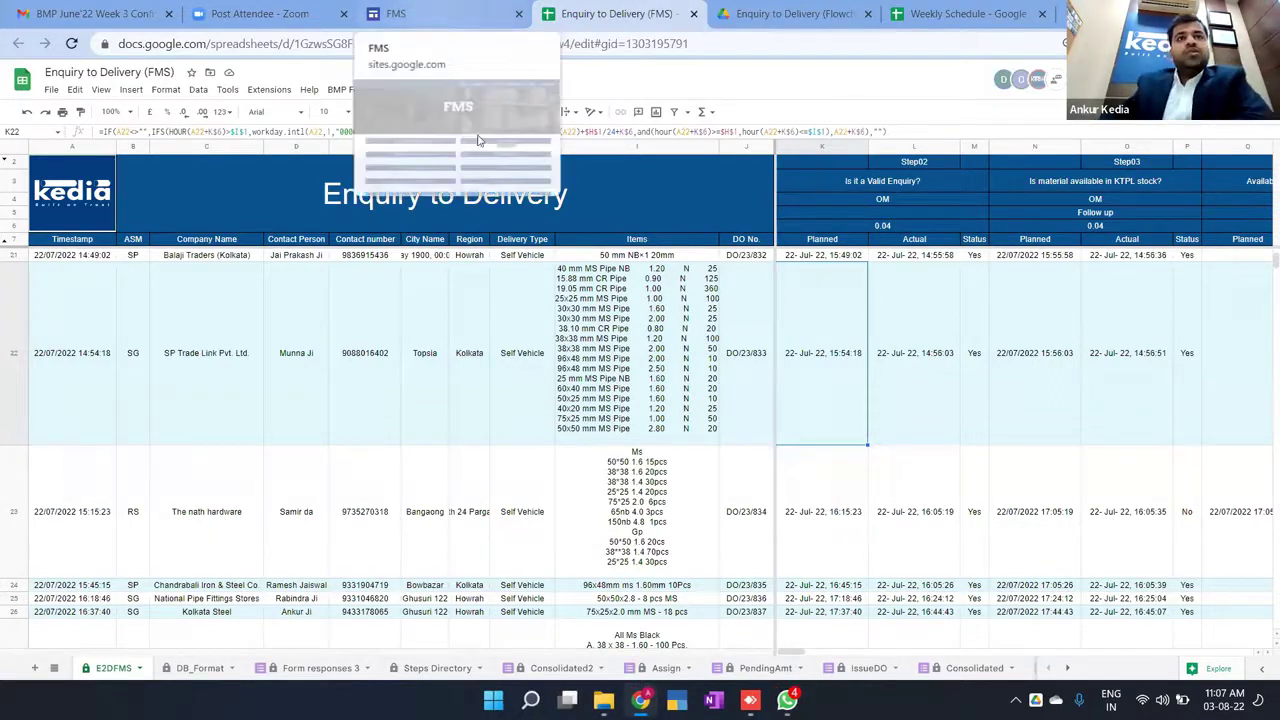
Step: Open the E2D FMS flowchart from the FMS site page
{"action": "key", "text": "ctrl+3"}
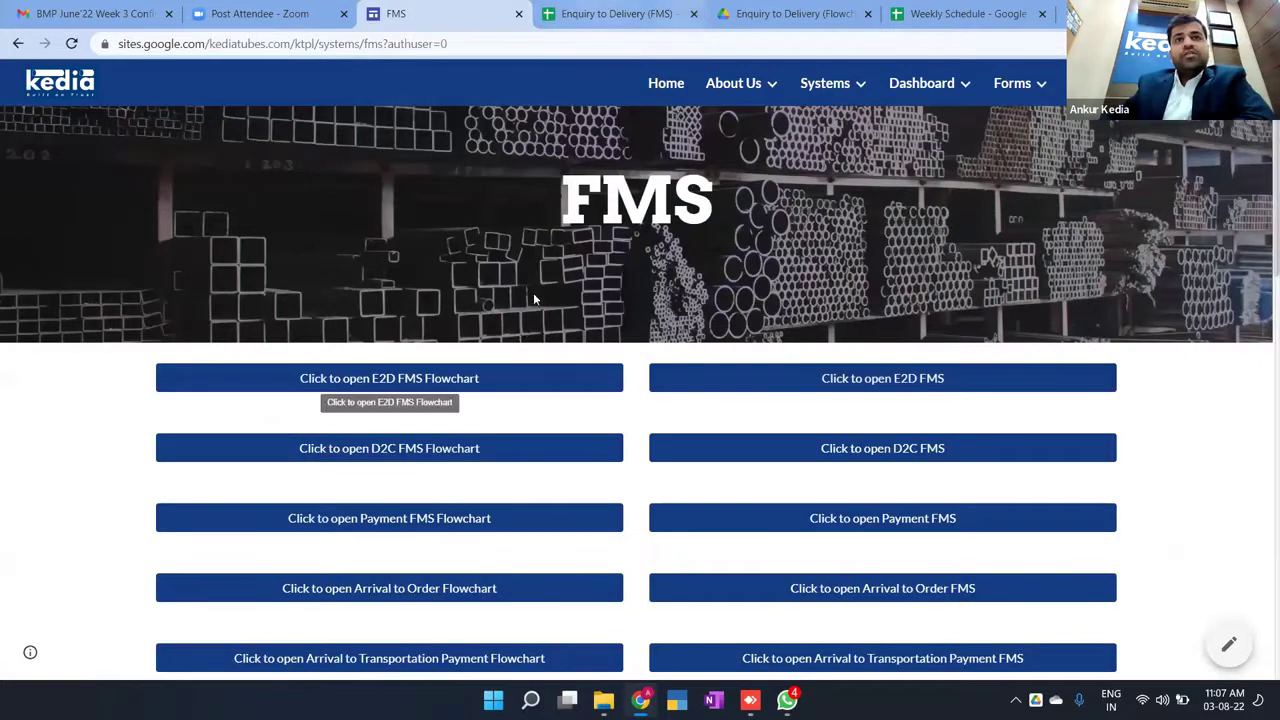
{"action": "left_click", "coordinate": [414, 380]}
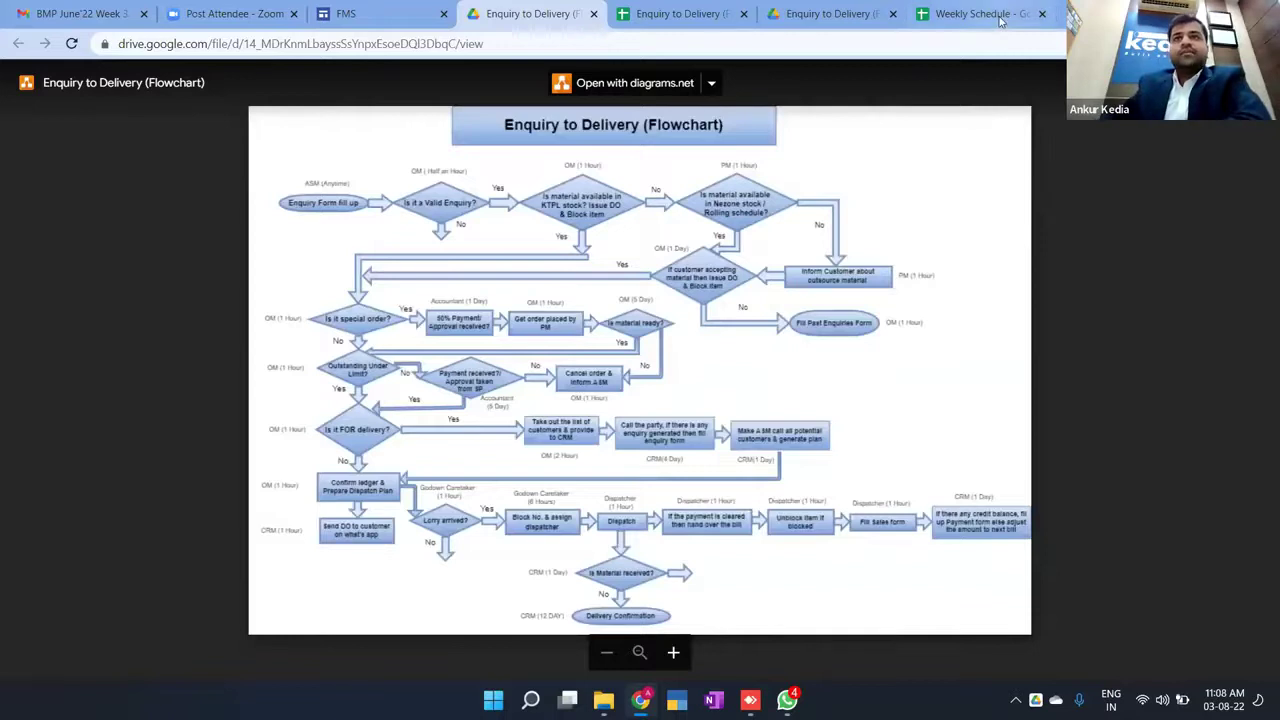
Step: Return to the Enquiry to Delivery (FMS) spreadsheet and look through the July 2022 enquiry rows on the E2DFMS sheet
{"action": "left_click", "coordinate": [662, 14]}
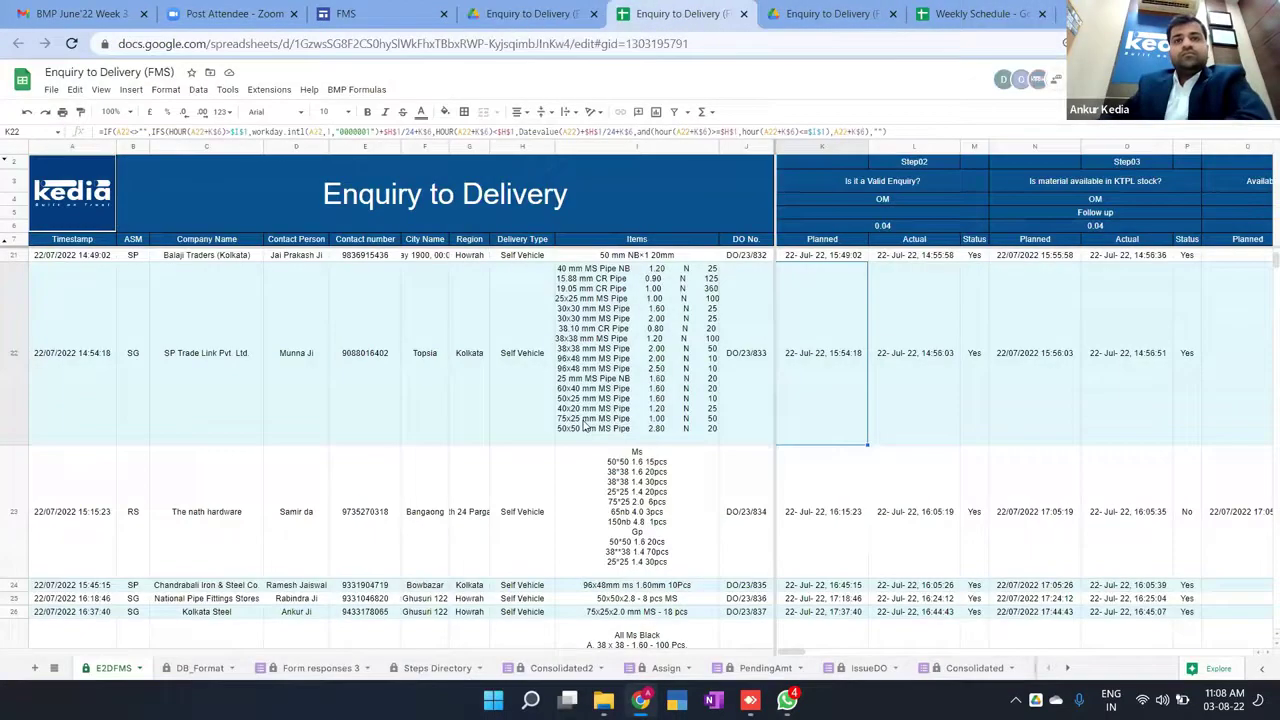
{"action": "scroll", "coordinate": [586, 424], "scroll_direction": "down", "scroll_amount": 5}
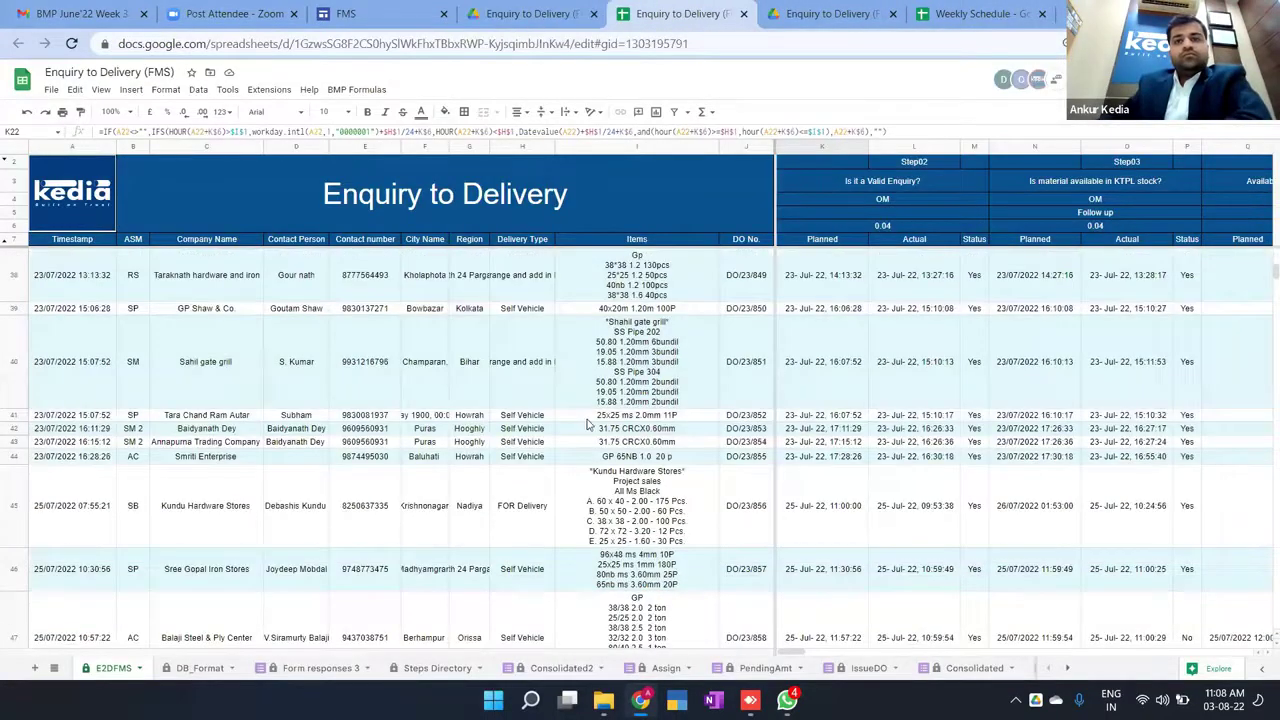
{"action": "scroll", "coordinate": [586, 424], "scroll_direction": "down", "scroll_amount": 5}
{"action": "scroll", "coordinate": [623, 466], "scroll_direction": "down", "scroll_amount": 15}
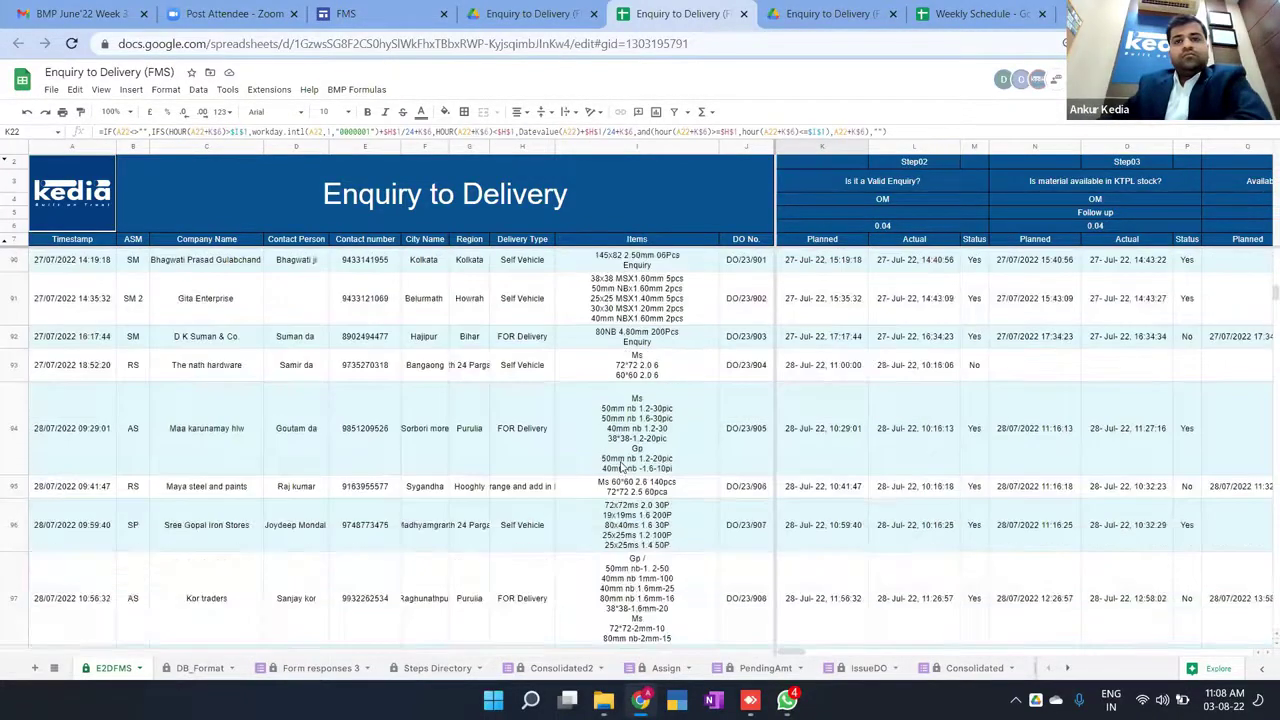
{"action": "scroll", "coordinate": [623, 466], "scroll_direction": "down", "scroll_amount": 3}
{"action": "scroll", "coordinate": [623, 466], "scroll_direction": "down", "scroll_amount": 3}
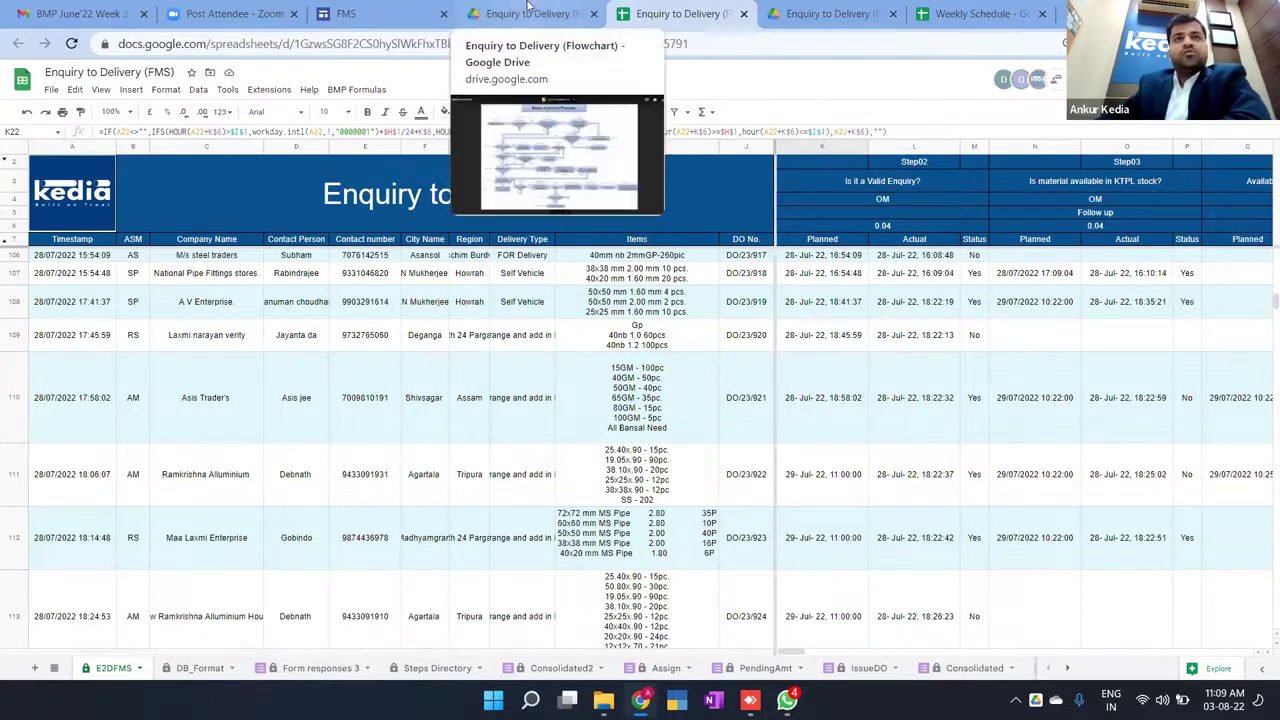
Step: Open the D2C FMS flowchart from the FMS site page
{"action": "left_click", "coordinate": [345, 13]}
{"action": "scroll", "coordinate": [550, 290], "scroll_direction": "down", "scroll_amount": 2}
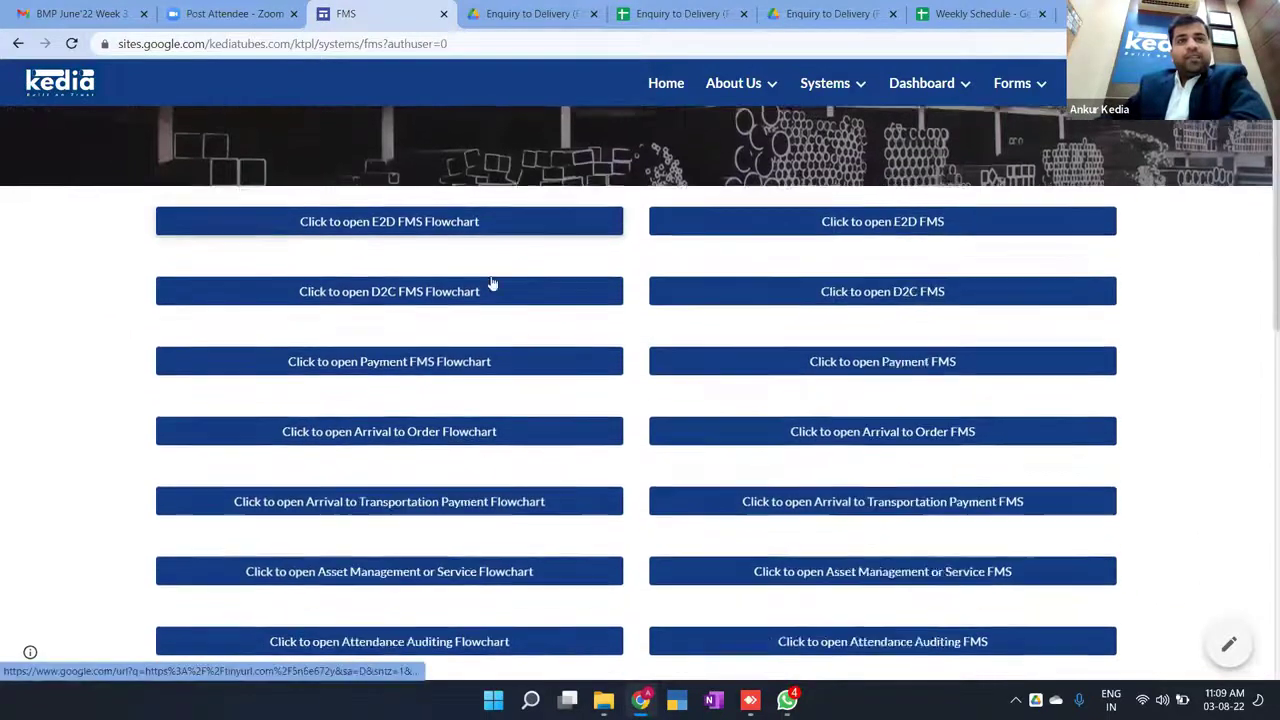
{"action": "left_click", "coordinate": [473, 284]}
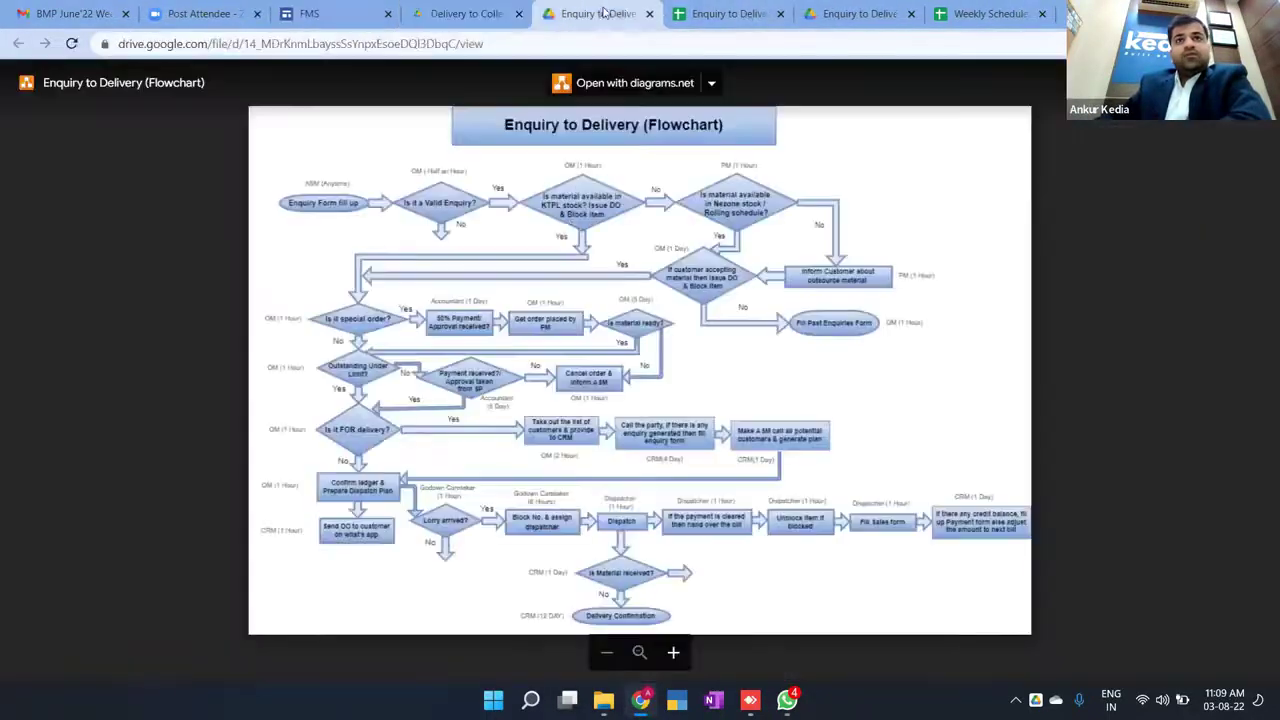
Step: Go back to the Enquiry to Delivery (FMS) spreadsheet and search down the E2DFMS sheet for its most recent enquiries
{"action": "left_click", "coordinate": [598, 13]}
{"action": "left_click", "coordinate": [720, 14]}
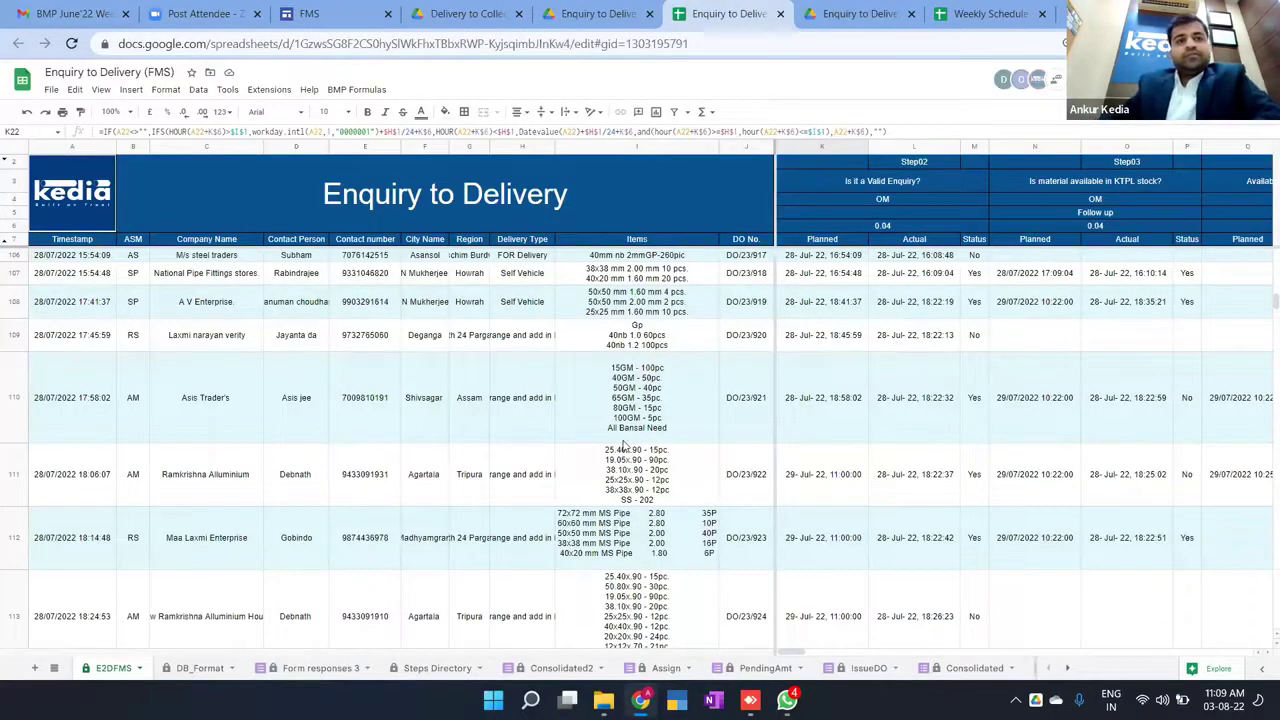
{"action": "scroll", "coordinate": [1016, 447], "scroll_direction": "down", "scroll_amount": 5}
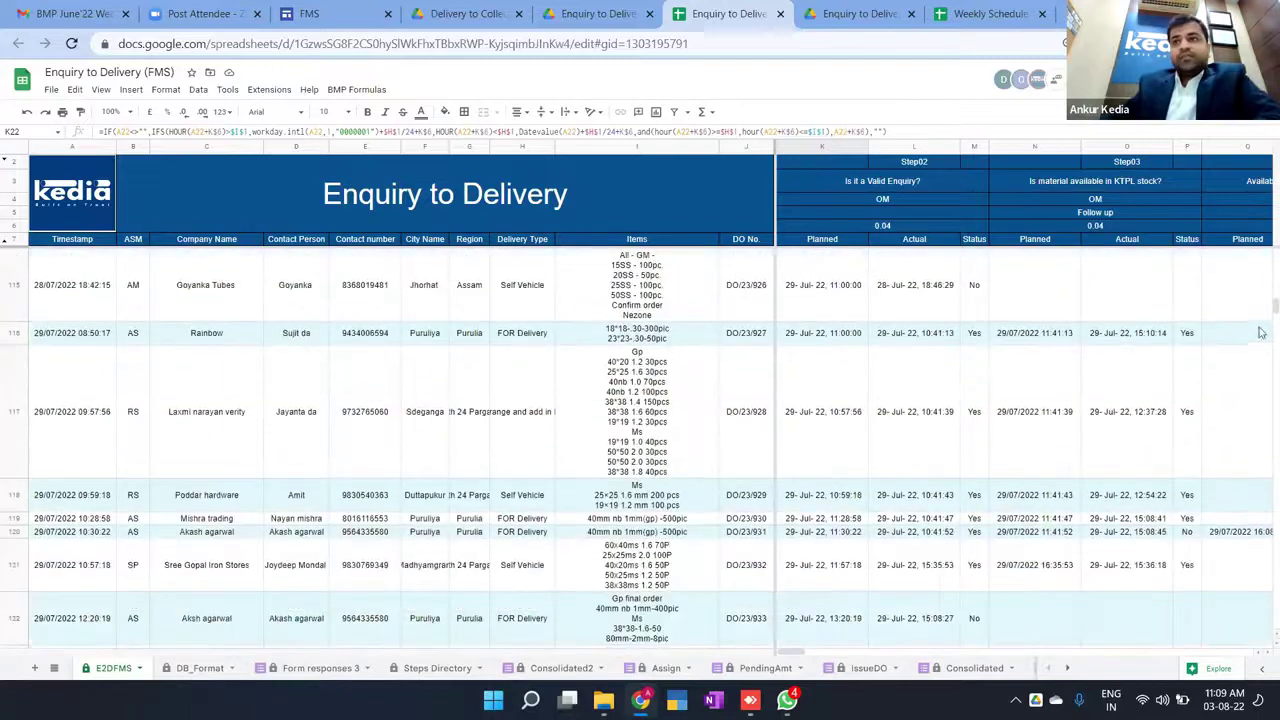
{"action": "left_click_drag", "start_coordinate": [1261, 308], "coordinate": [1261, 416]}
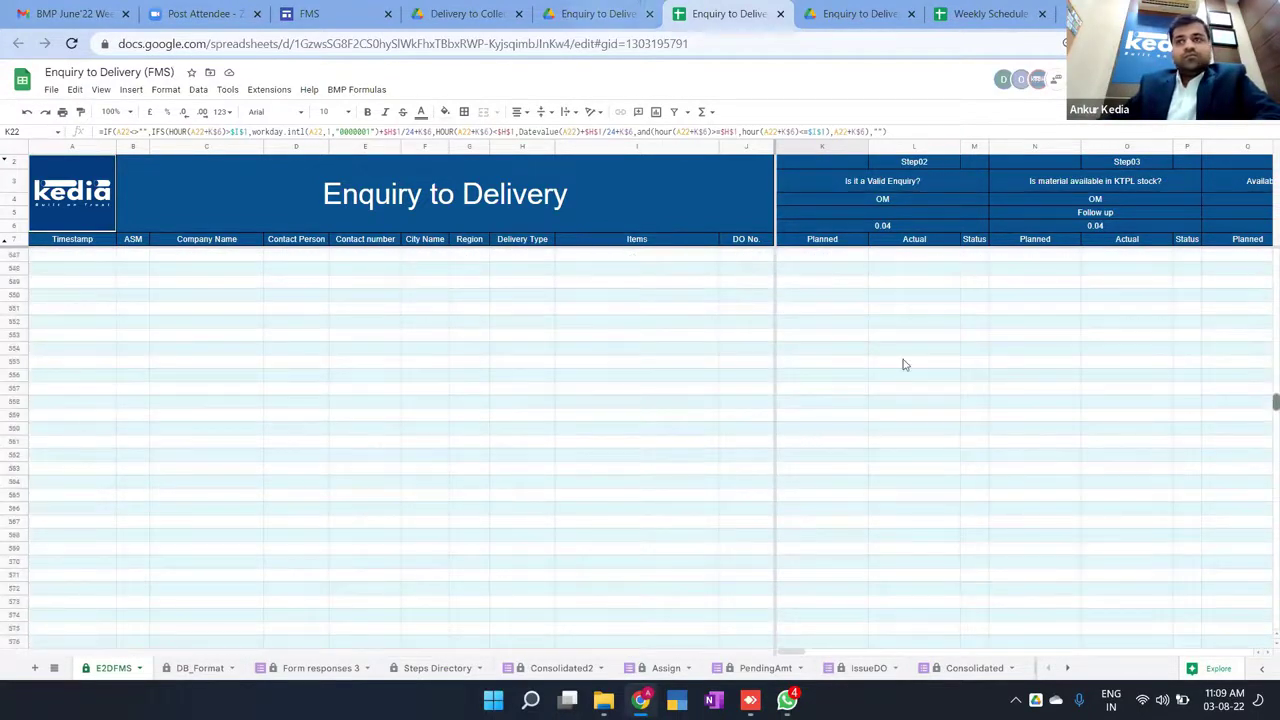
{"action": "scroll", "coordinate": [500, 400], "scroll_direction": "up", "scroll_amount": 20}
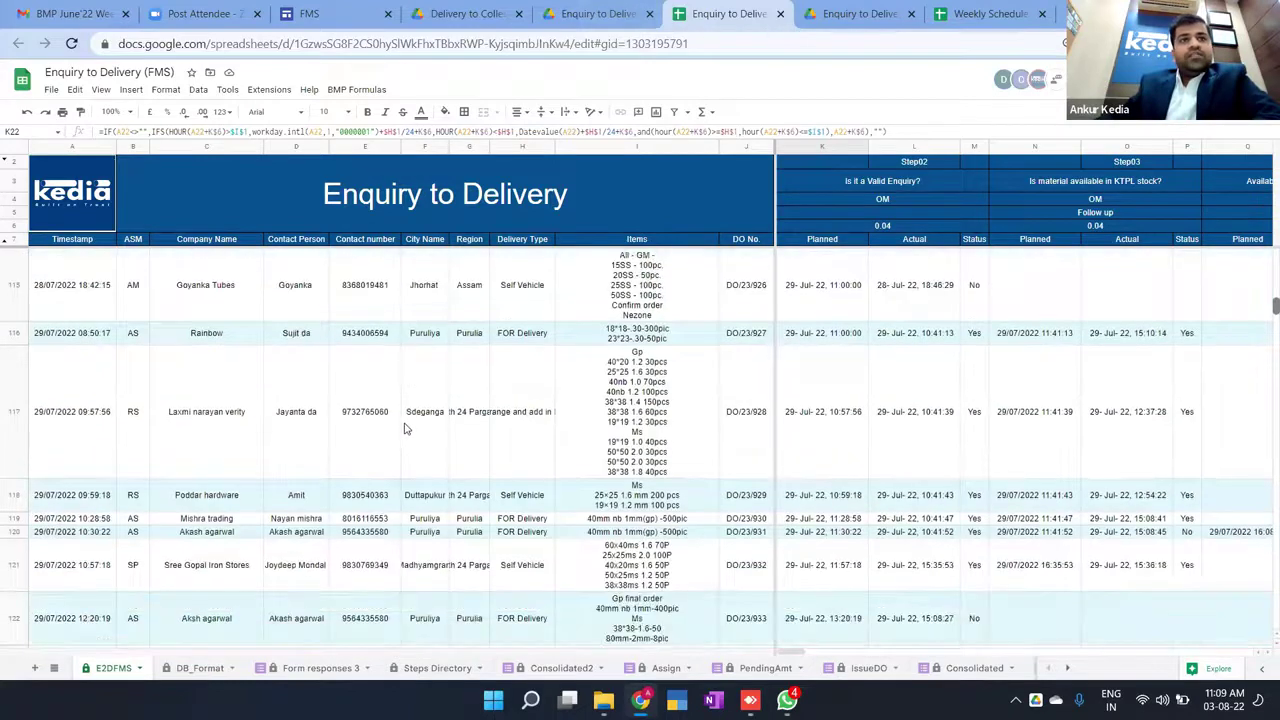
{"action": "scroll", "coordinate": [410, 428], "scroll_direction": "up", "scroll_amount": 1}
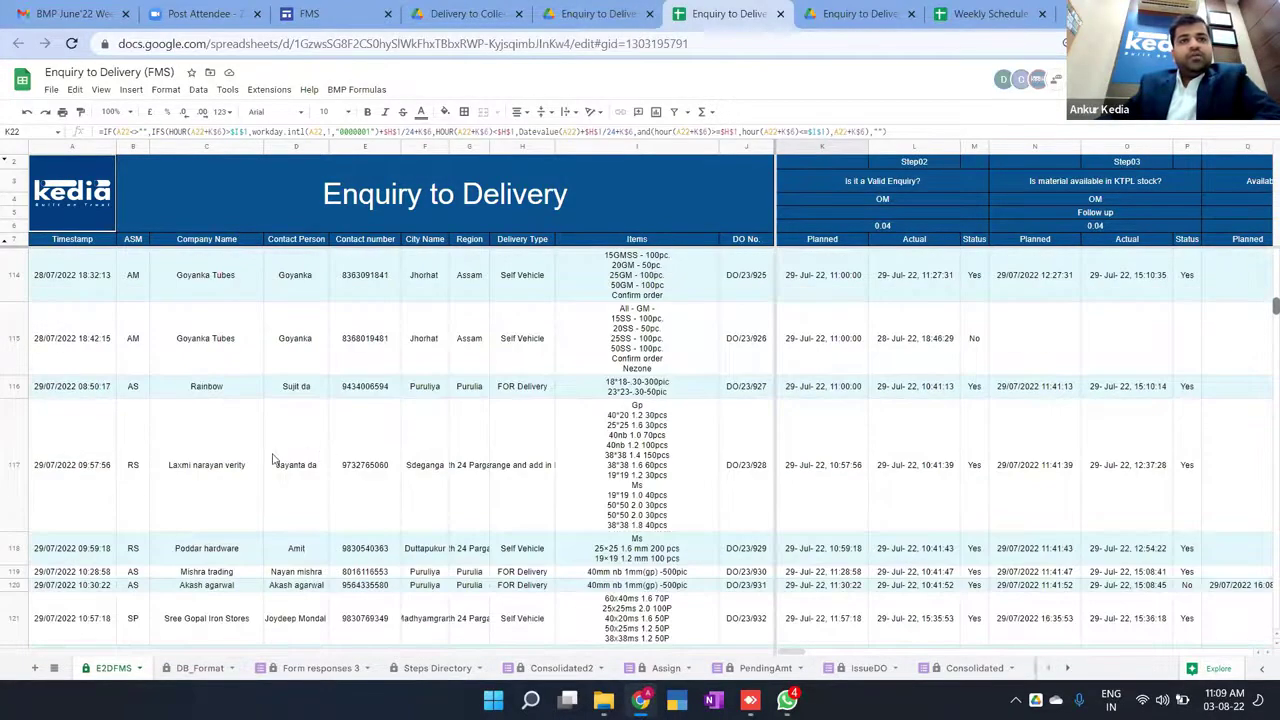
{"action": "scroll", "coordinate": [272, 458], "scroll_direction": "down", "scroll_amount": 1}
{"action": "scroll", "coordinate": [270, 458], "scroll_direction": "up", "scroll_amount": 1}
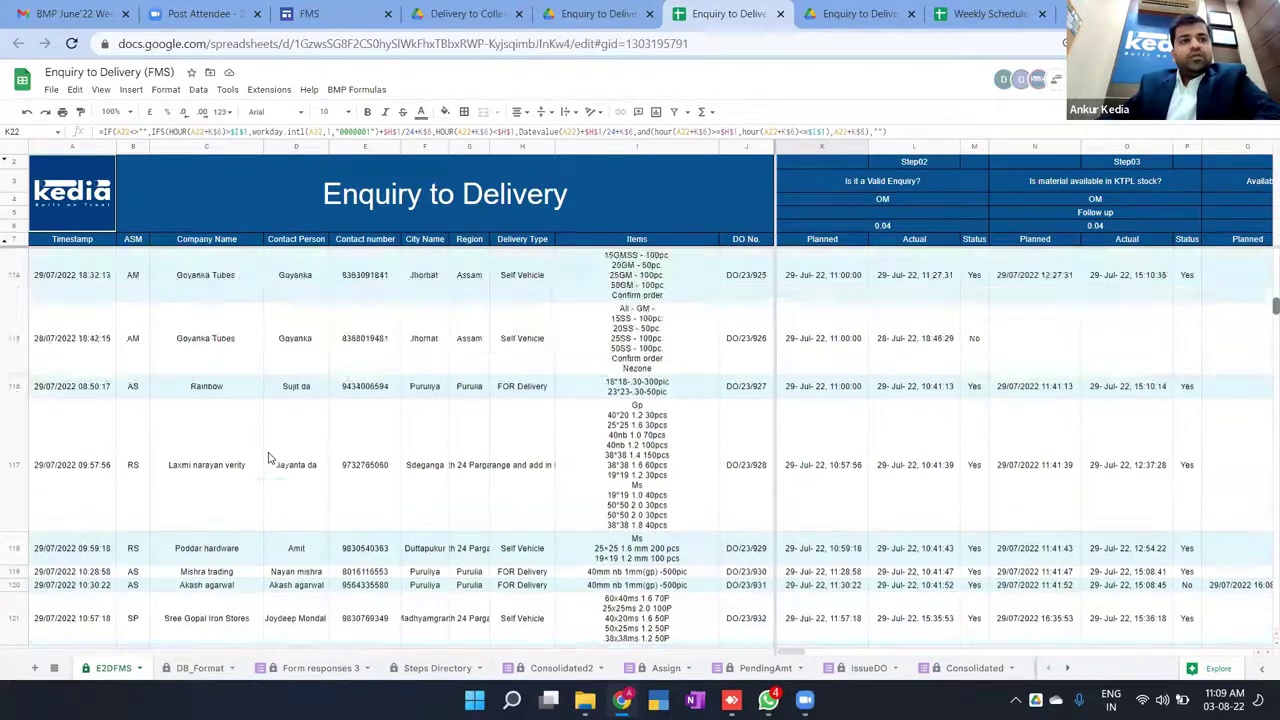
{"action": "scroll", "coordinate": [268, 458], "scroll_direction": "down", "scroll_amount": 1}
{"action": "scroll", "coordinate": [268, 458], "scroll_direction": "up", "scroll_amount": 1}
{"action": "scroll", "coordinate": [268, 458], "scroll_direction": "down", "scroll_amount": 1}
{"action": "scroll", "coordinate": [268, 458], "scroll_direction": "up", "scroll_amount": 1}
{"action": "scroll", "coordinate": [268, 458], "scroll_direction": "down", "scroll_amount": 1}
{"action": "scroll", "coordinate": [268, 458], "scroll_direction": "up", "scroll_amount": 1}
{"action": "scroll", "coordinate": [268, 458], "scroll_direction": "down", "scroll_amount": 1}
Step: Find the latest enquiry in row 201 and check its timestamp, items and company name
{"action": "scroll", "coordinate": [268, 458], "scroll_direction": "down", "scroll_amount": 20}
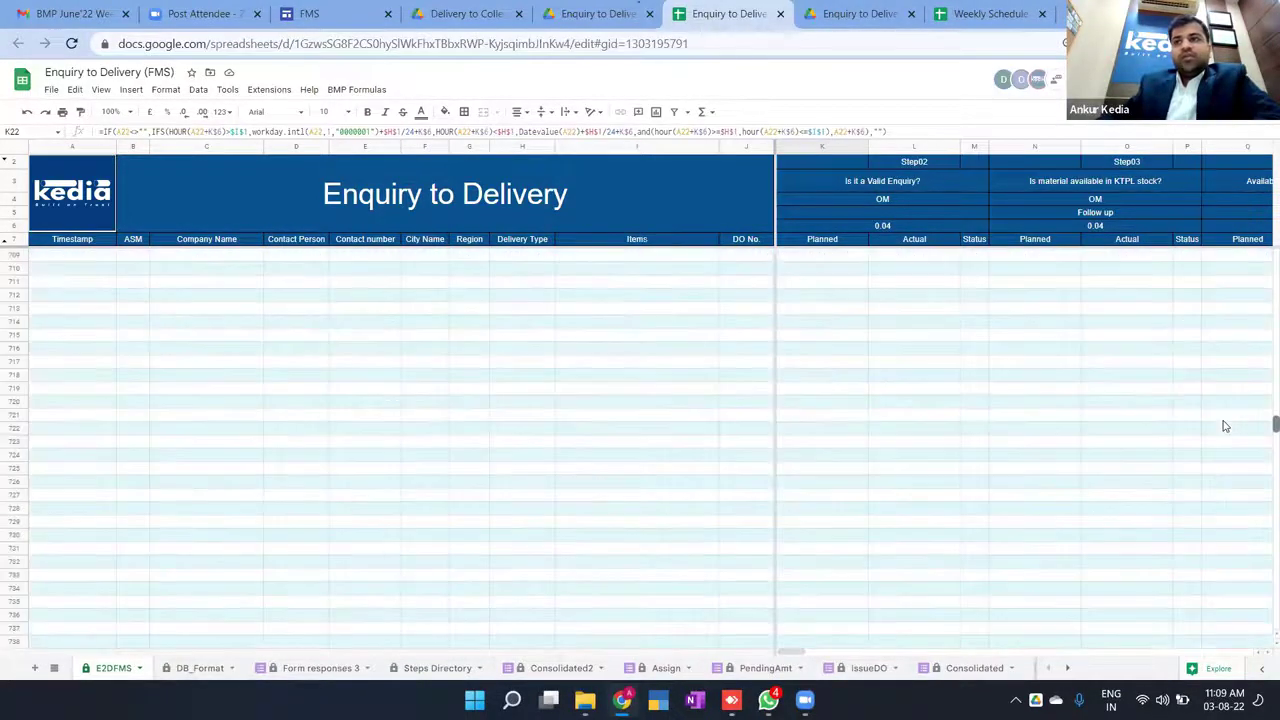
{"action": "left_click_drag", "start_coordinate": [1266, 424], "coordinate": [1262, 352]}
{"action": "left_click", "coordinate": [47, 408]}
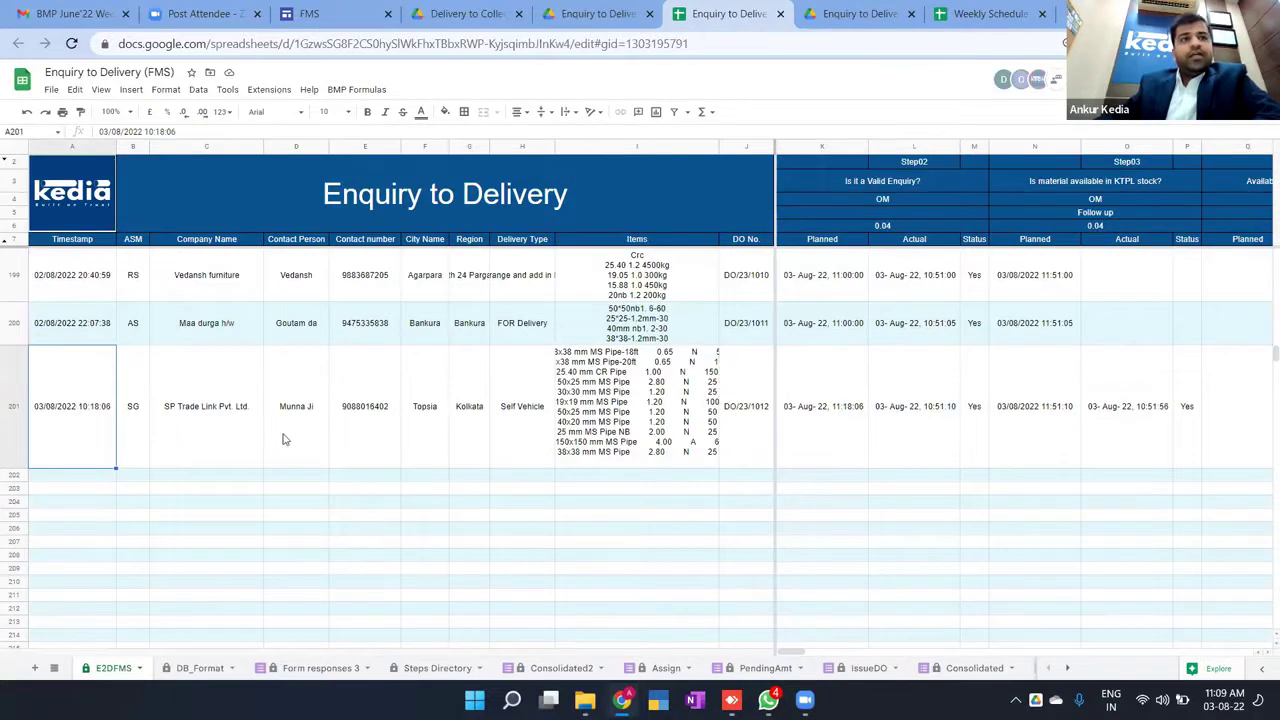
{"action": "left_click", "coordinate": [670, 415]}
{"action": "left_click", "coordinate": [66, 418]}
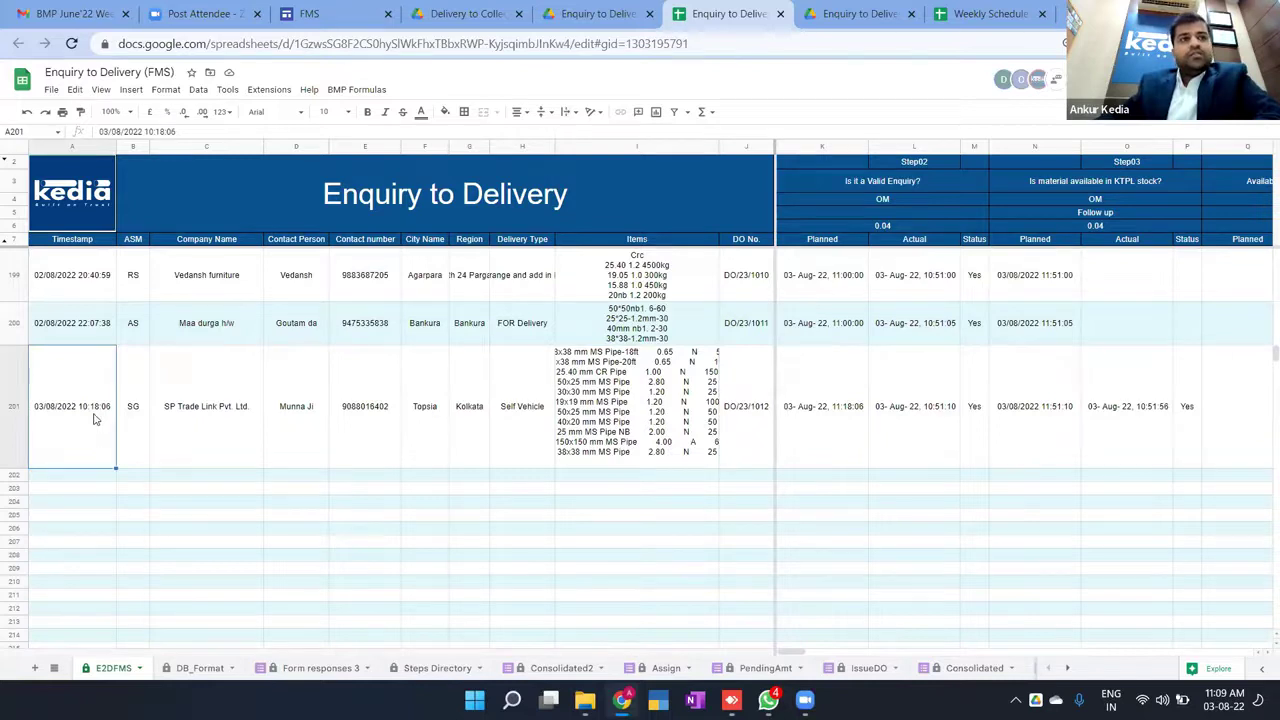
{"action": "left_click", "coordinate": [190, 418]}
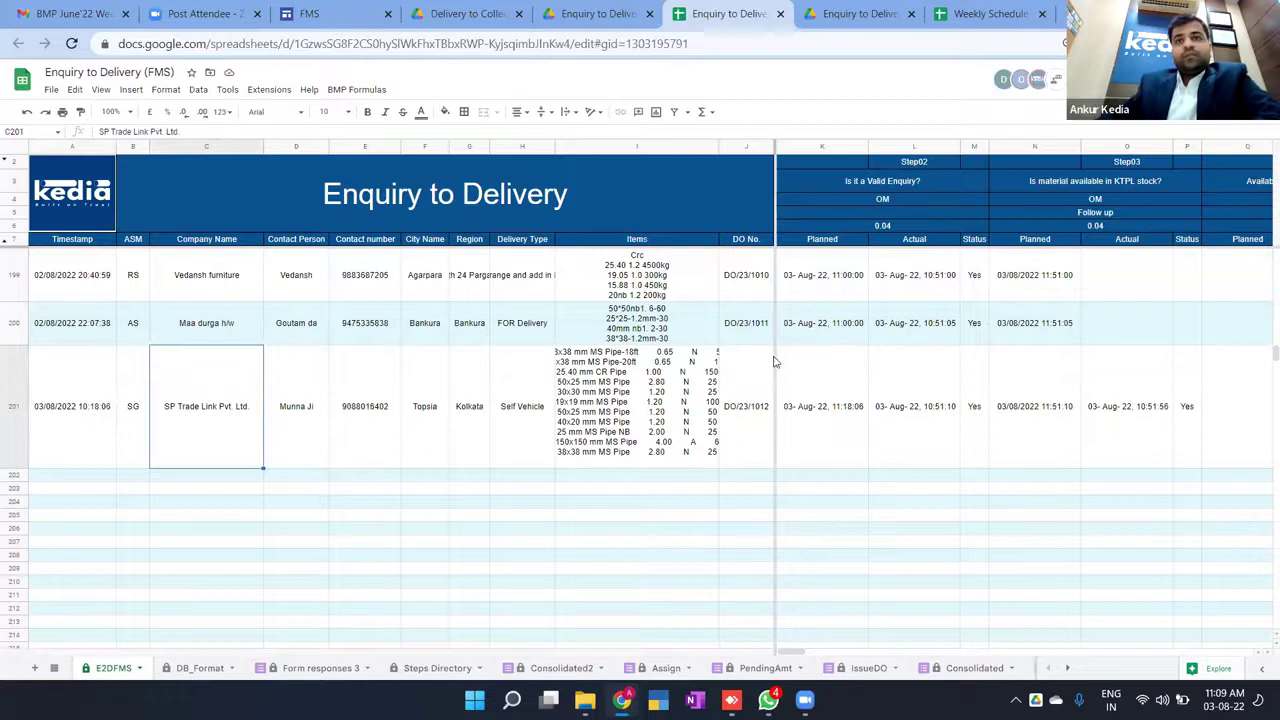
Step: Look back over the enquiries of 1 and 2 August 2022 above the latest row
{"action": "scroll", "coordinate": [817, 409], "scroll_direction": "up", "scroll_amount": 5}
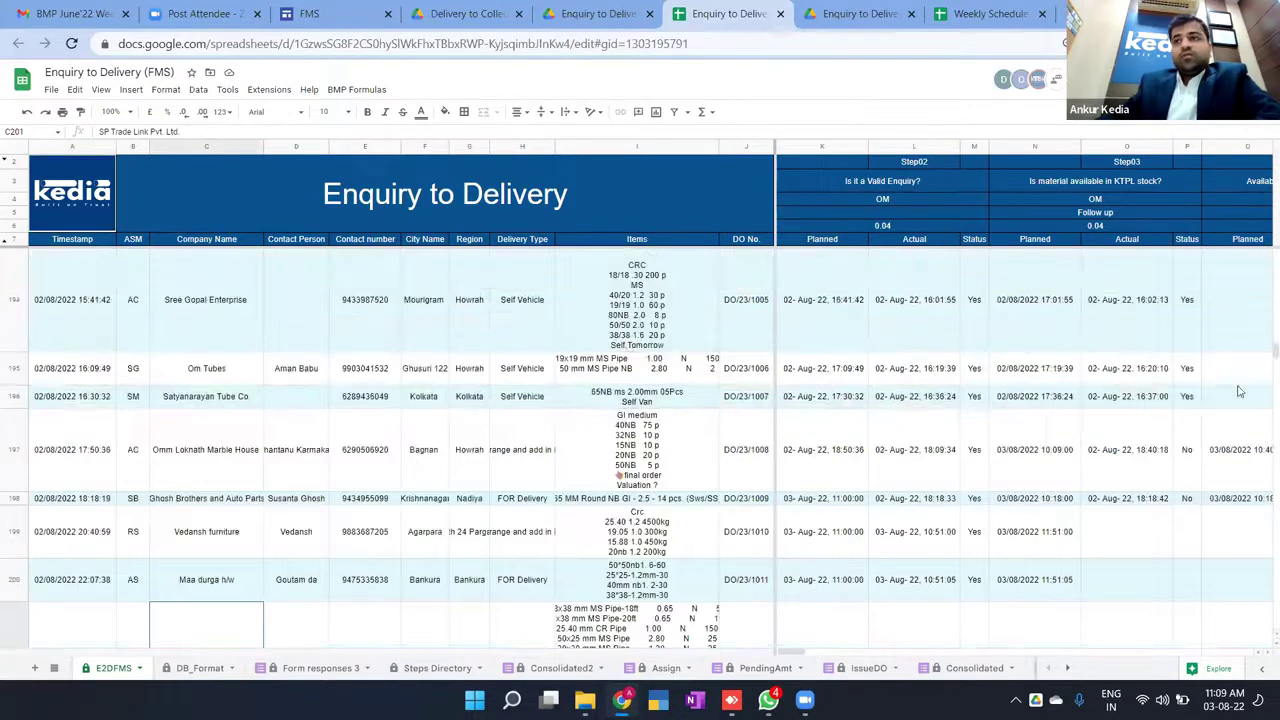
{"action": "scroll", "coordinate": [1255, 340], "scroll_direction": "up", "scroll_amount": 8}
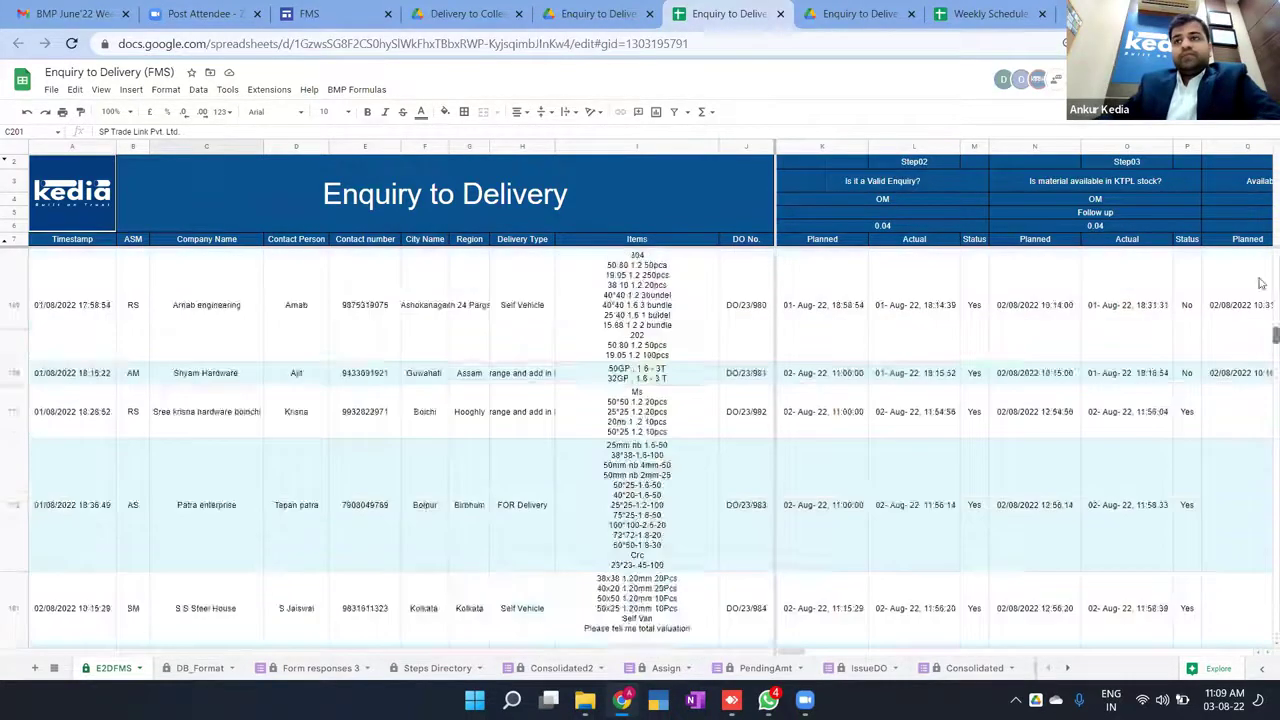
{"action": "scroll", "coordinate": [430, 328], "scroll_direction": "down", "scroll_amount": 10}
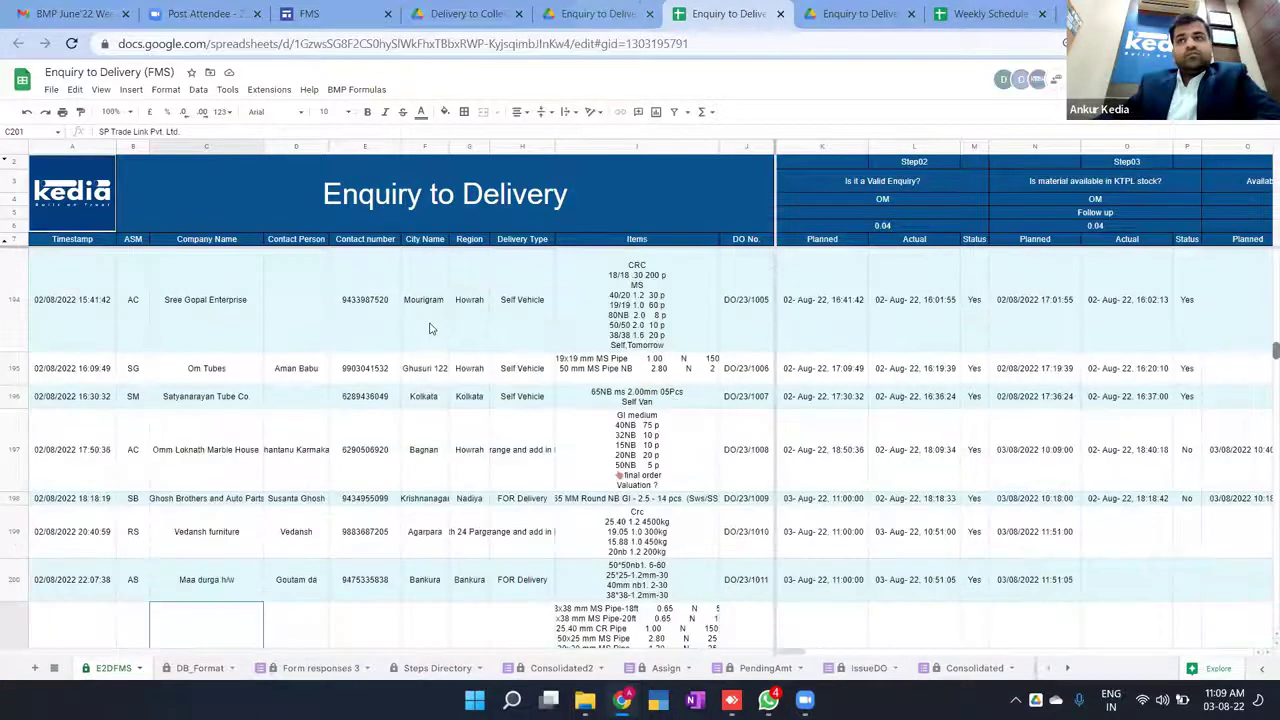
Step: Walk through the process step headers from Step02 "Is it a Valid Enquiry?" to Step05 "Available from Nezone Rolling schedule?"
{"action": "left_click", "coordinate": [608, 190]}
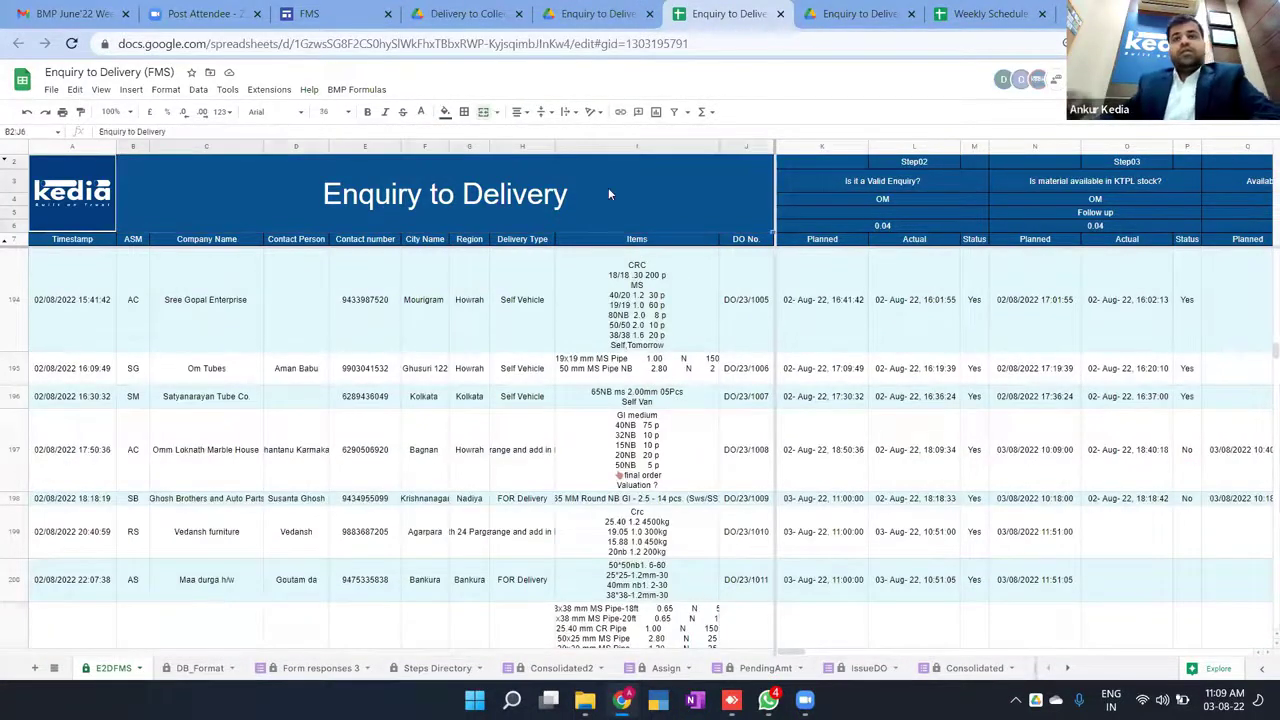
{"action": "key", "text": "Right"}
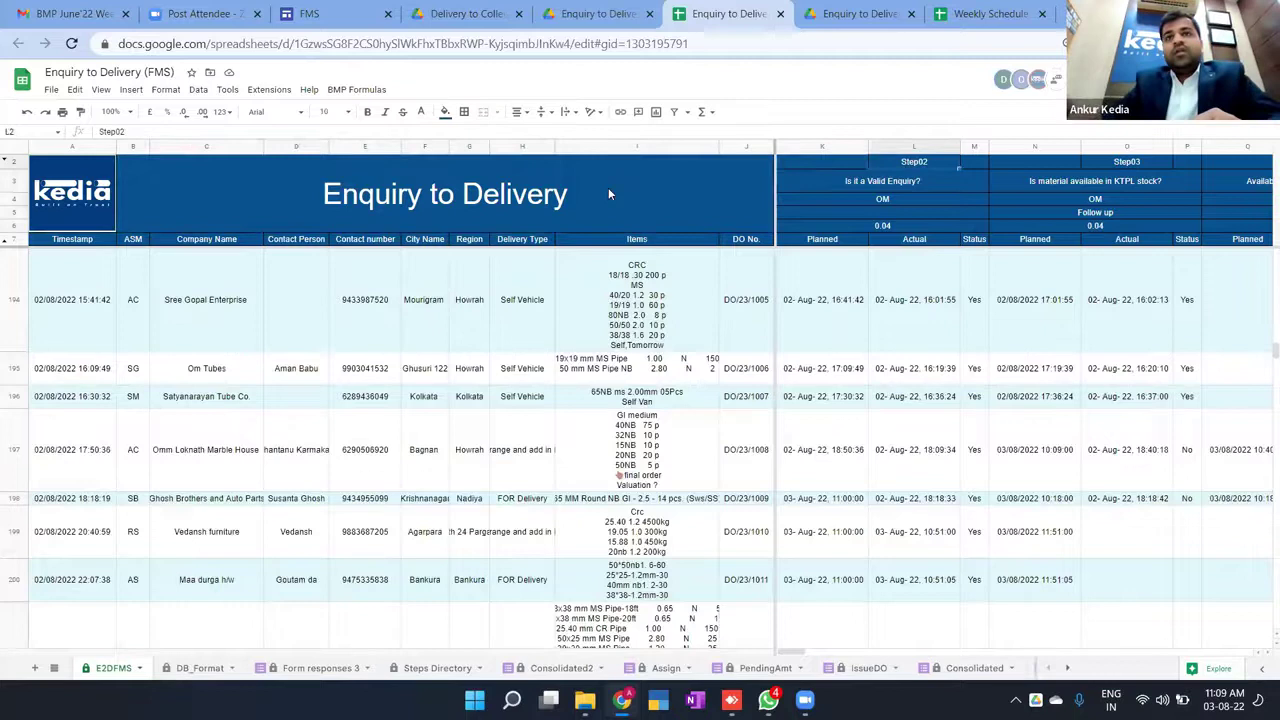
{"action": "key", "text": "Down"}
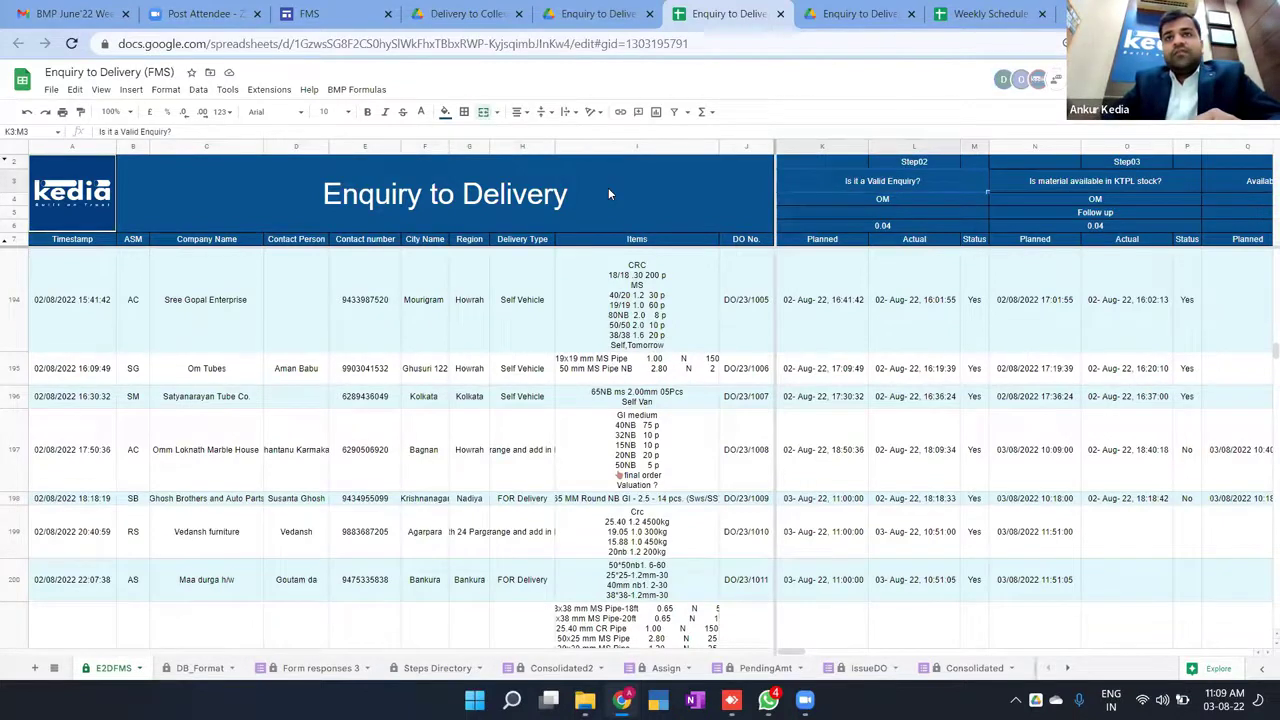
{"action": "key", "text": "Right"}
{"action": "key", "text": "Left"}
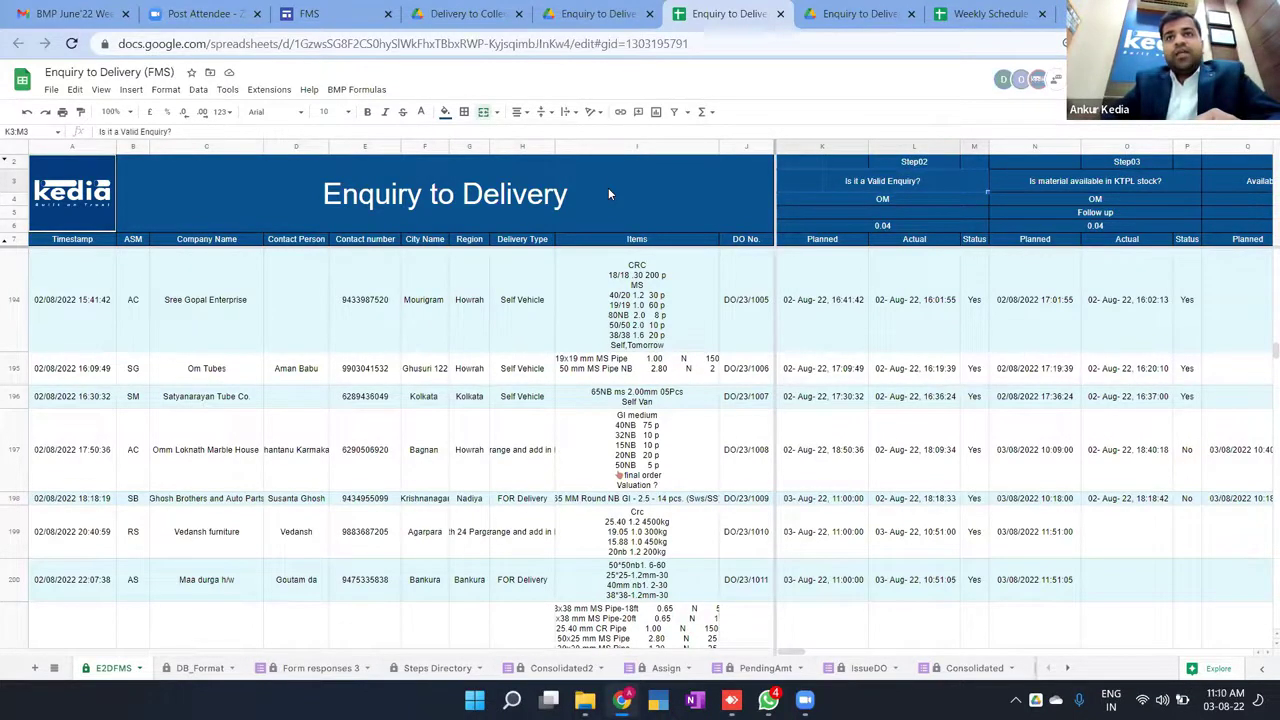
{"action": "key", "text": "Right"}
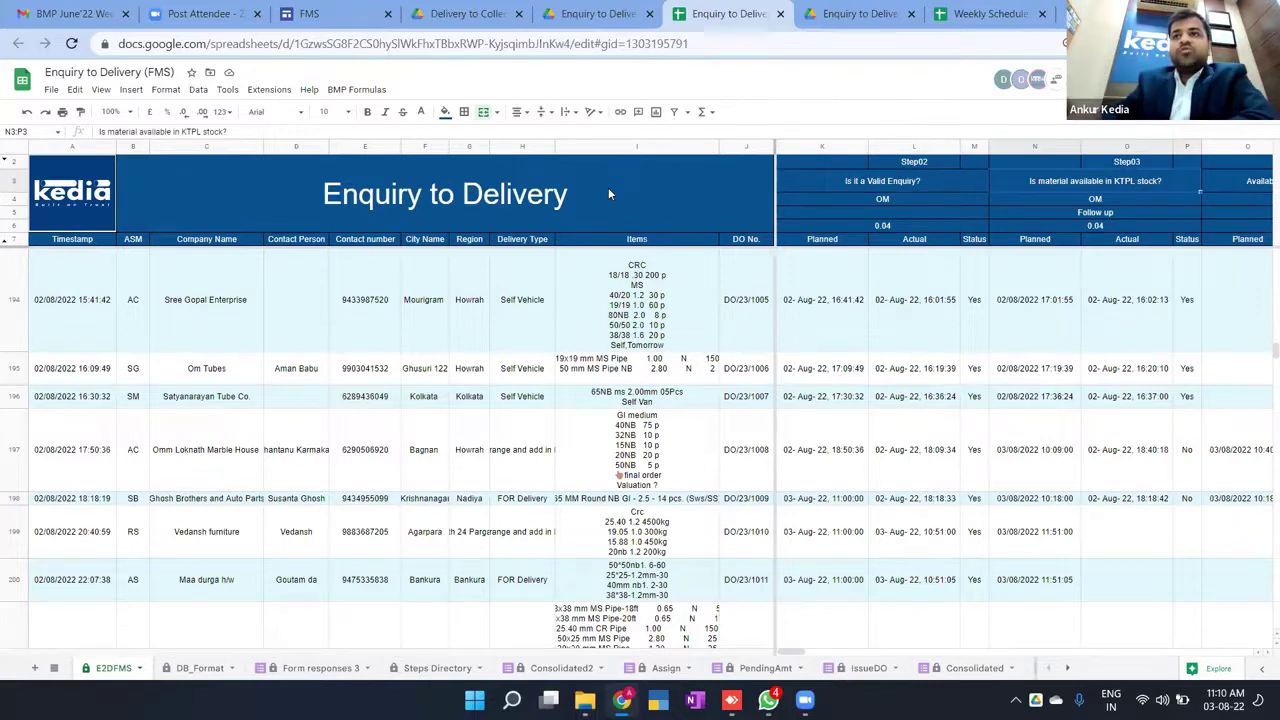
{"action": "key", "text": "Right"}
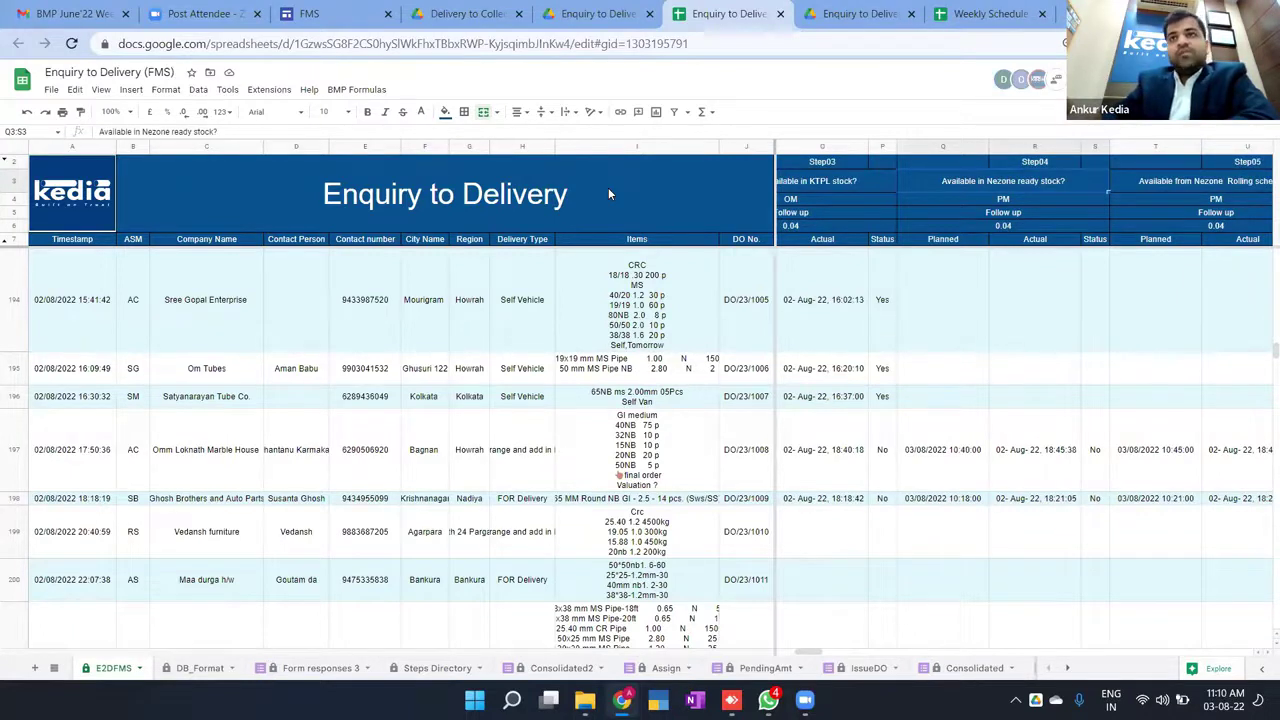
{"action": "key", "text": "Right"}
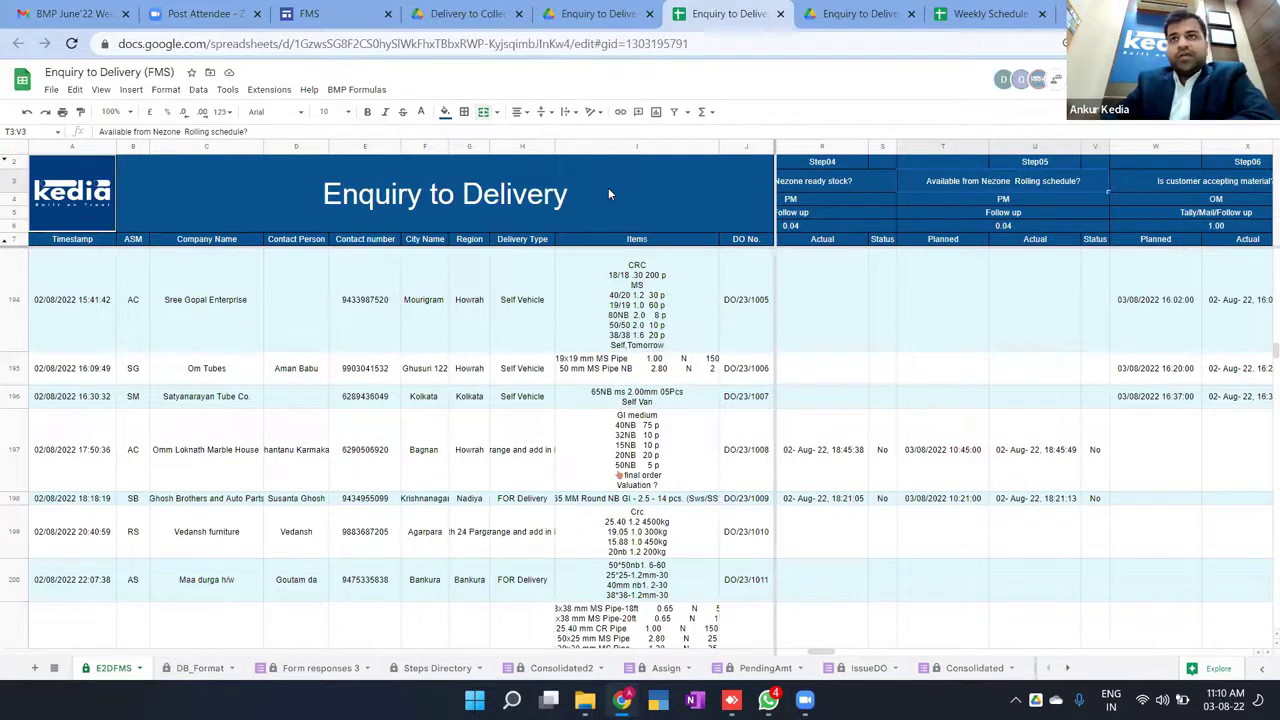
Step: Review the step headers from Step06 "Is customer accepting material?" to Step10 "Block items"
{"action": "key", "text": "Right"}
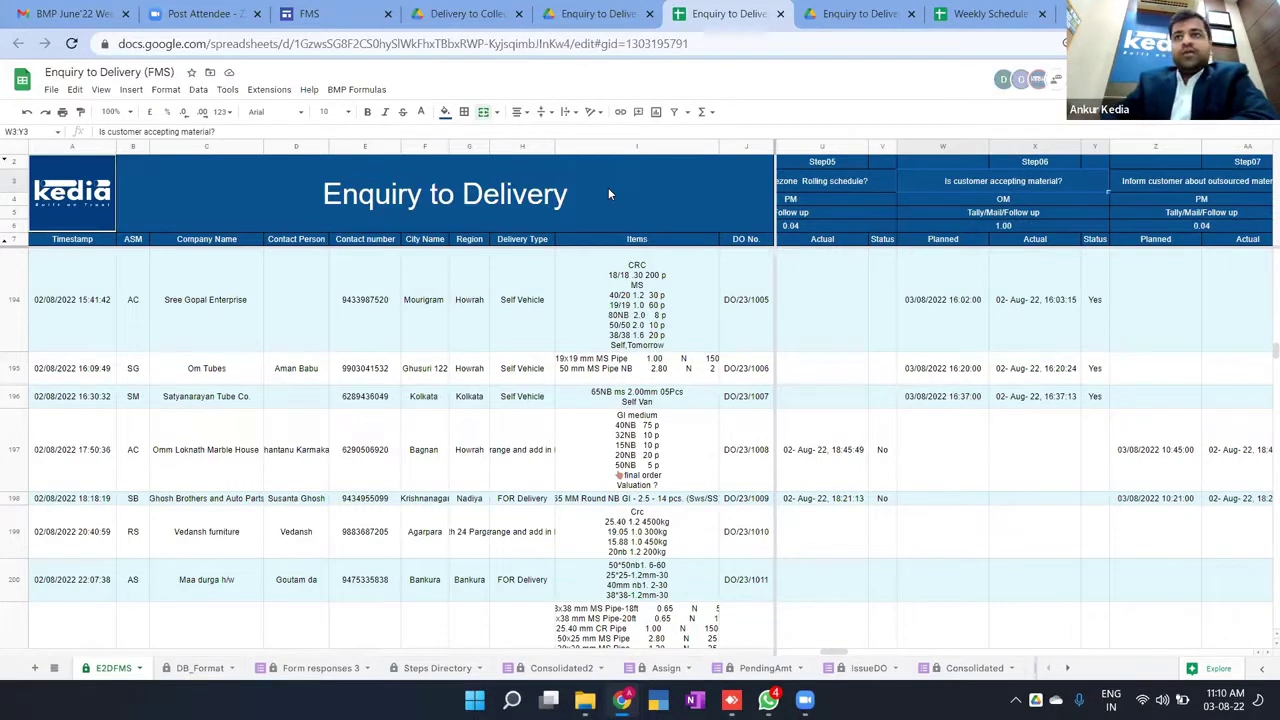
{"action": "key", "text": "Right"}
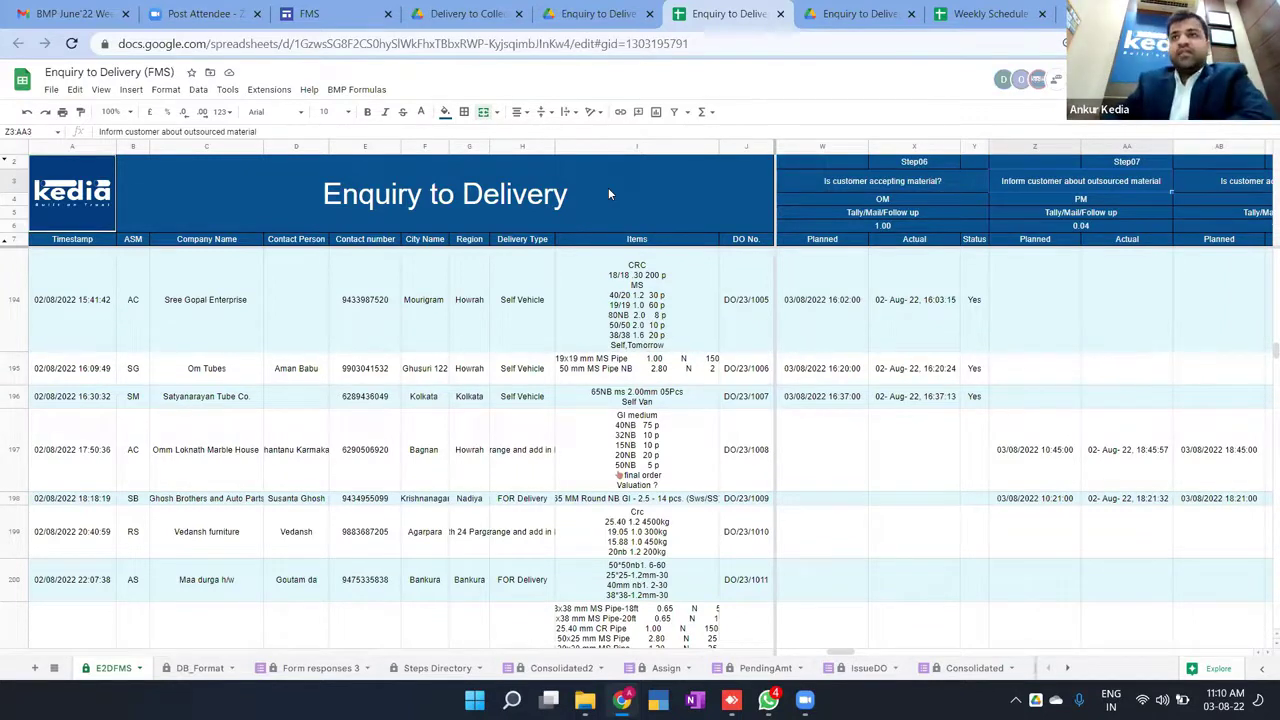
{"action": "key", "text": "Right"}
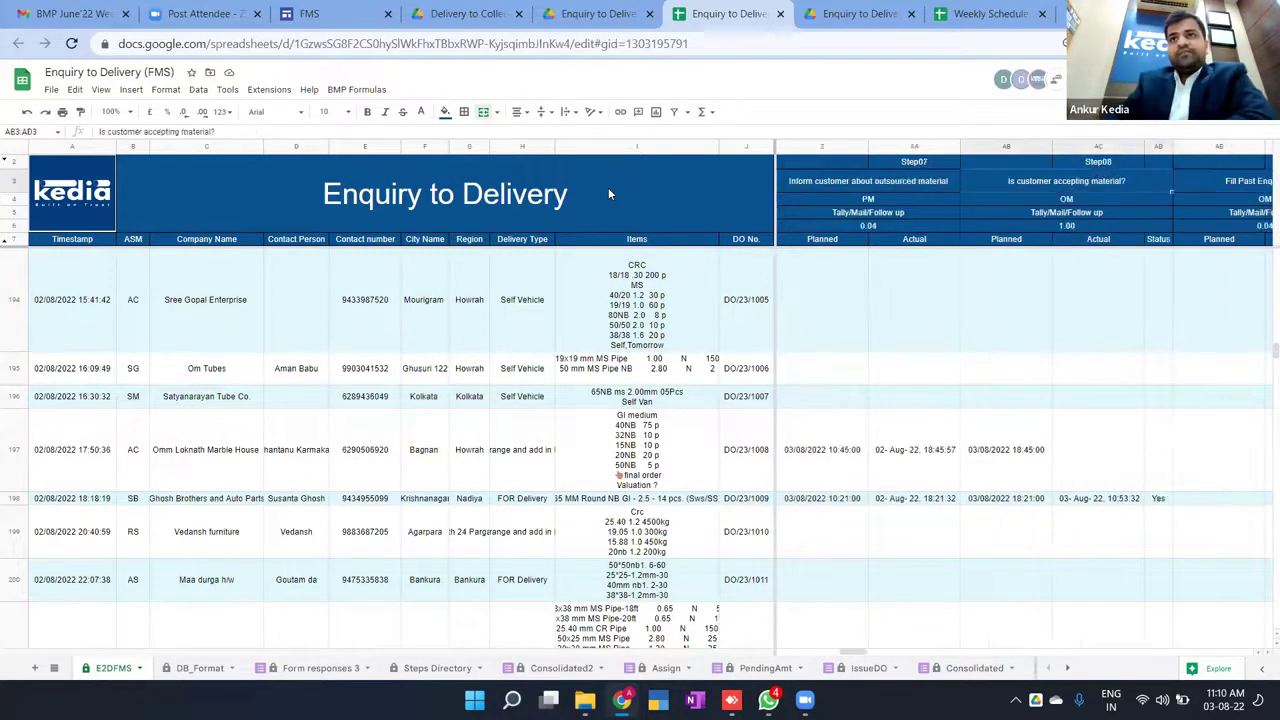
{"action": "key", "text": "Right"}
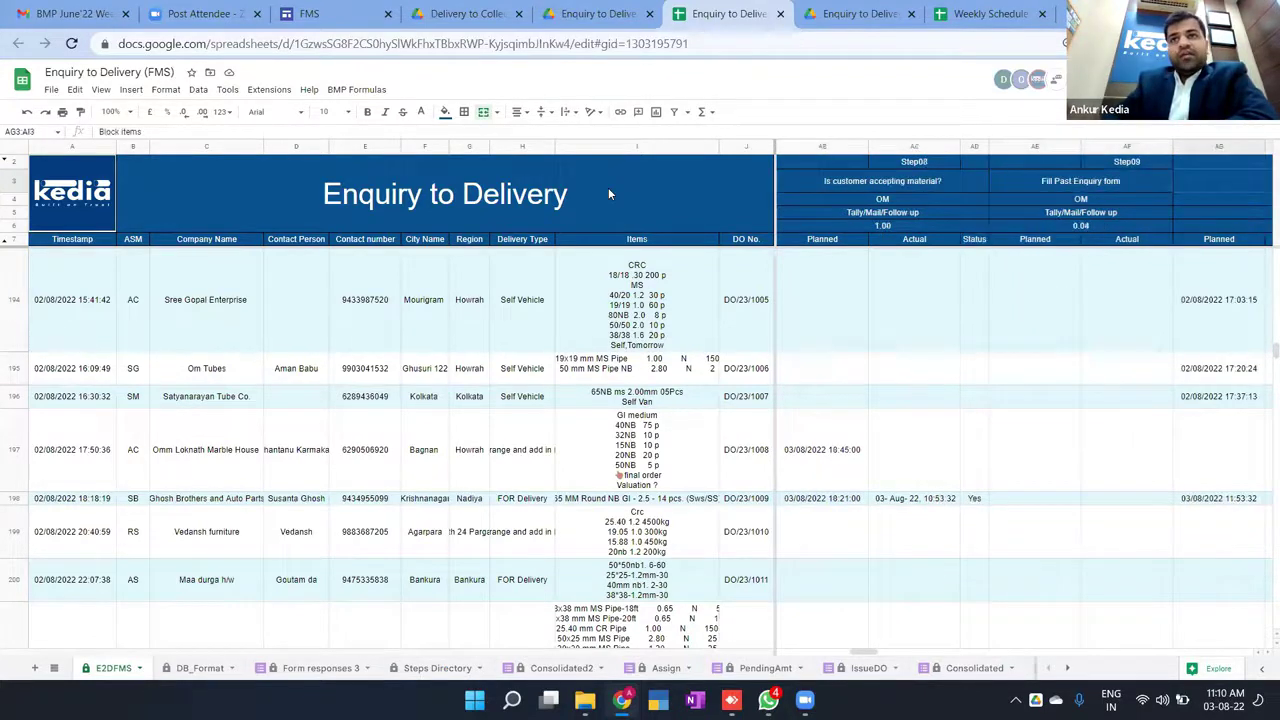
{"action": "key", "text": "Right"}
{"action": "key", "text": "Left"}
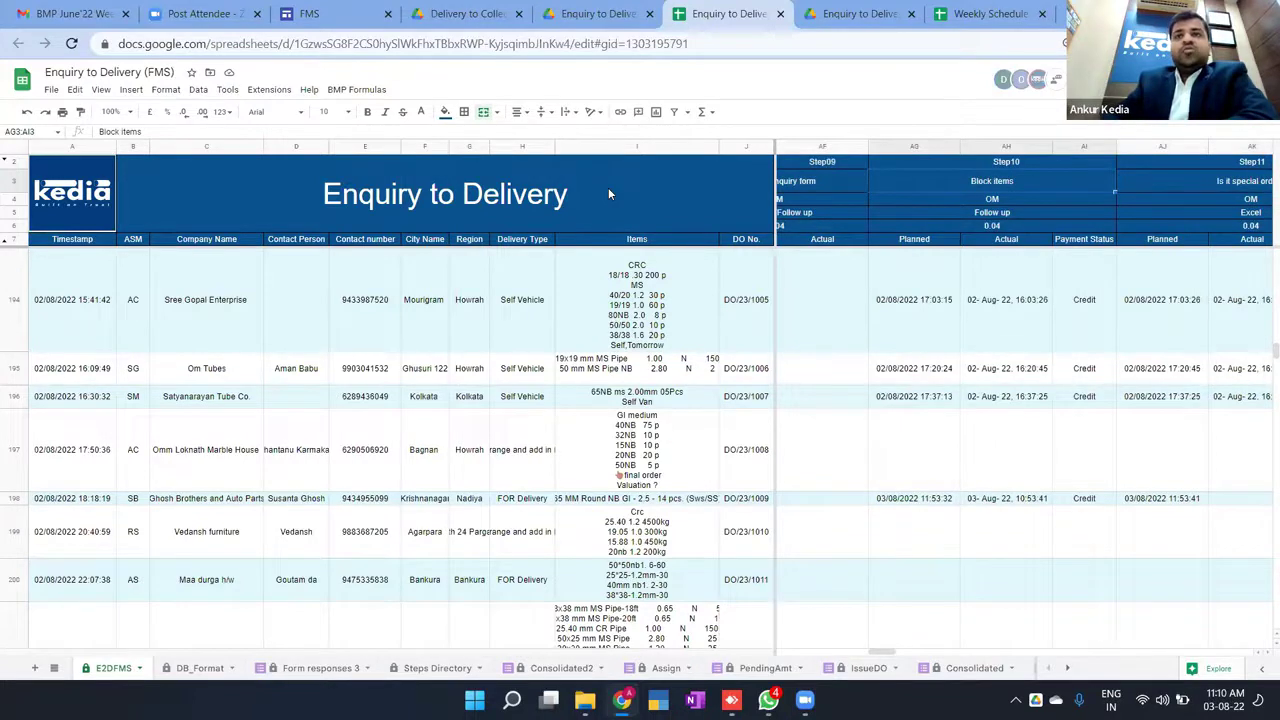
Step: Walk through the process step headers from Step11 "Is it special order?" to Step15 "Outstanding under limit?"
{"action": "key", "text": "Right"}
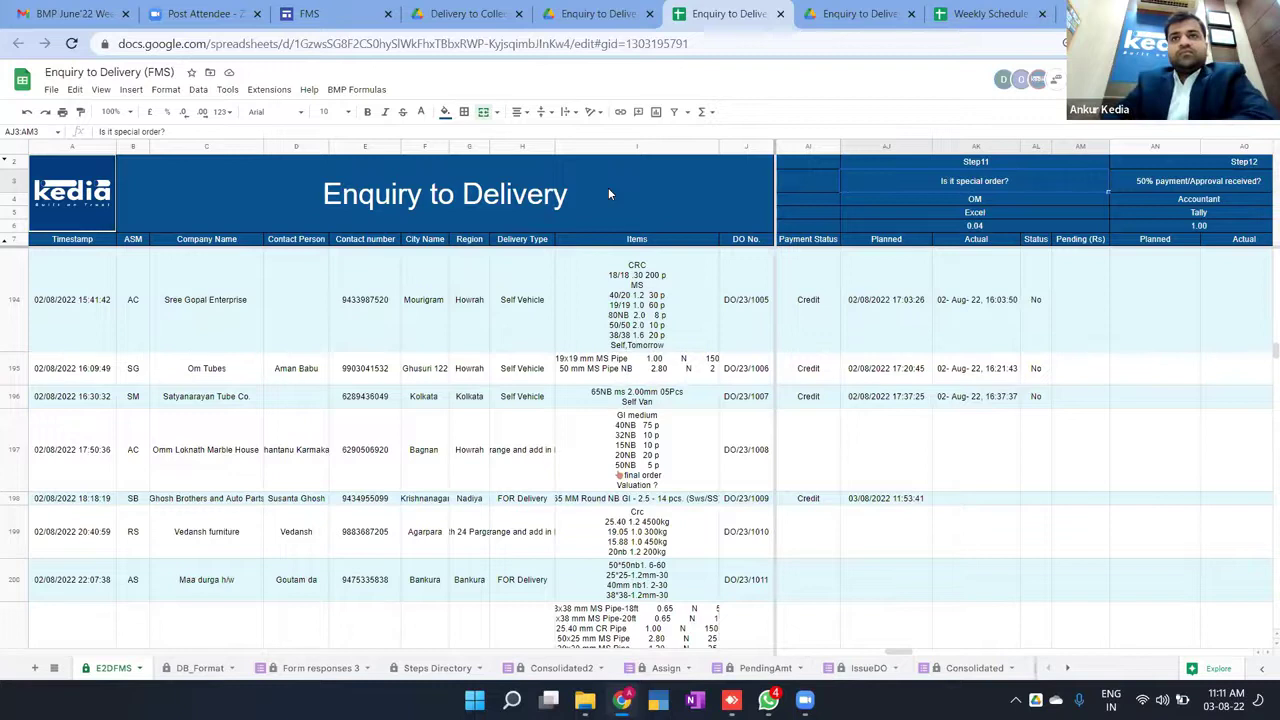
{"action": "key", "text": "Right"}
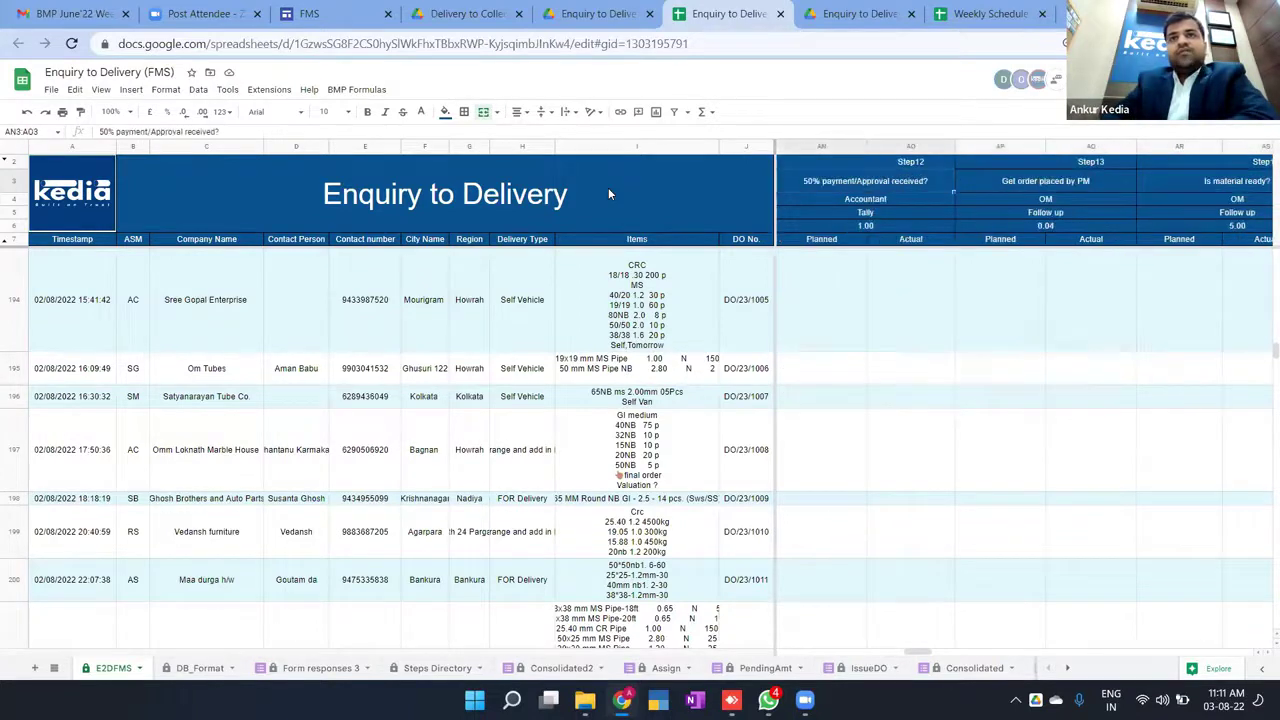
{"action": "key", "text": "Right"}
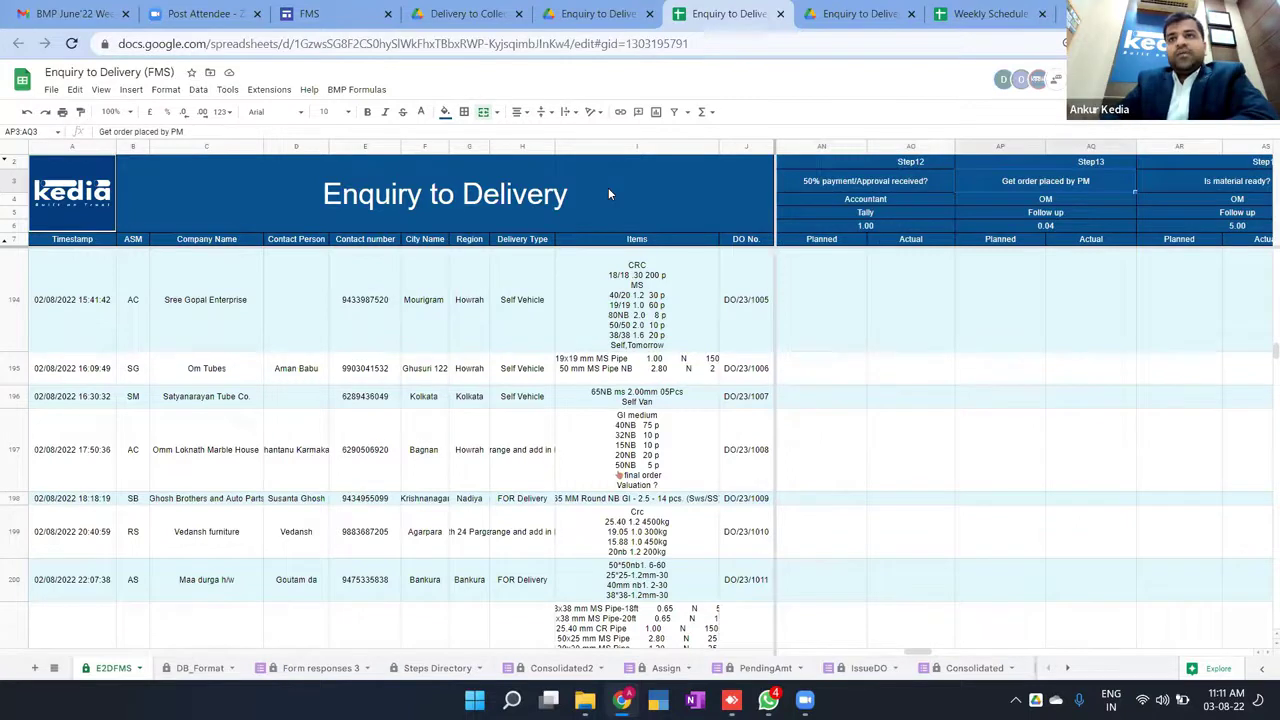
{"action": "key", "text": "Right"}
{"action": "key", "text": "Right"}
{"action": "key", "text": "Right"}
{"action": "key", "text": "Left"}
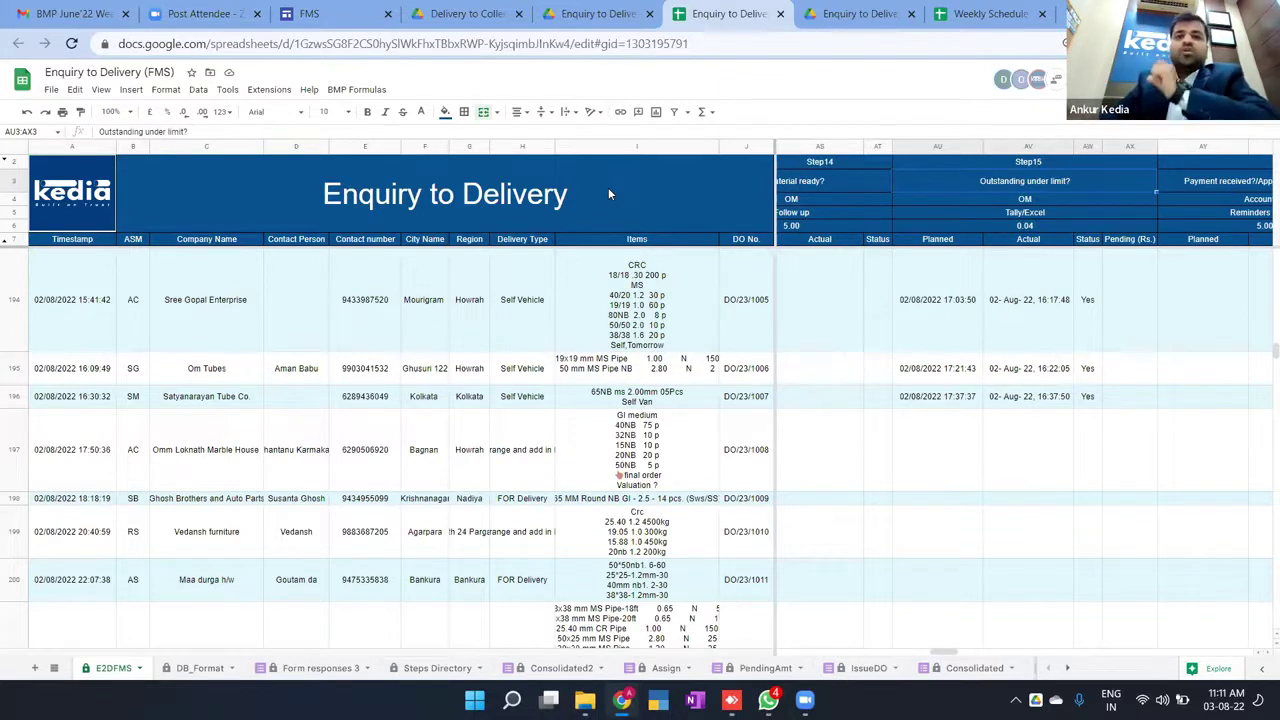
Step: Review the step headers from Step16 "Payment received?/Approval taken from SP" to Step18 "Is it FOR delivery?"
{"action": "key", "text": "Right"}
{"action": "key", "text": "Right"}
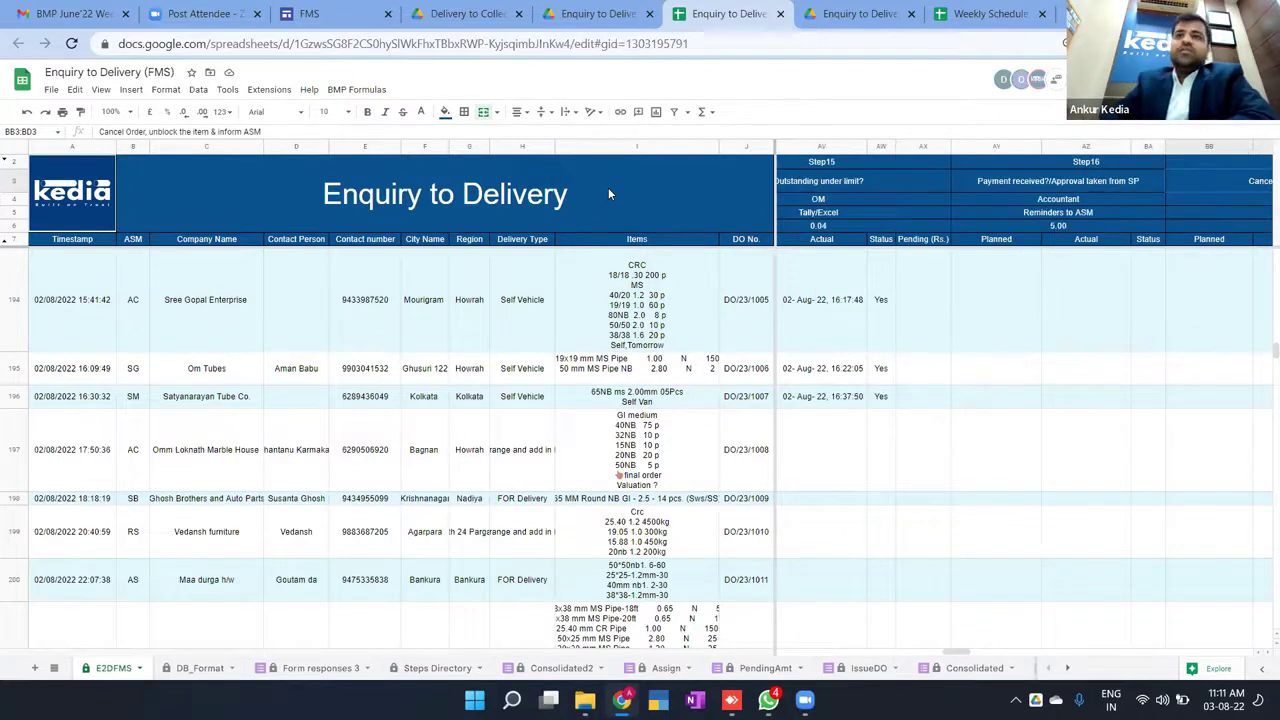
{"action": "key", "text": "Left"}
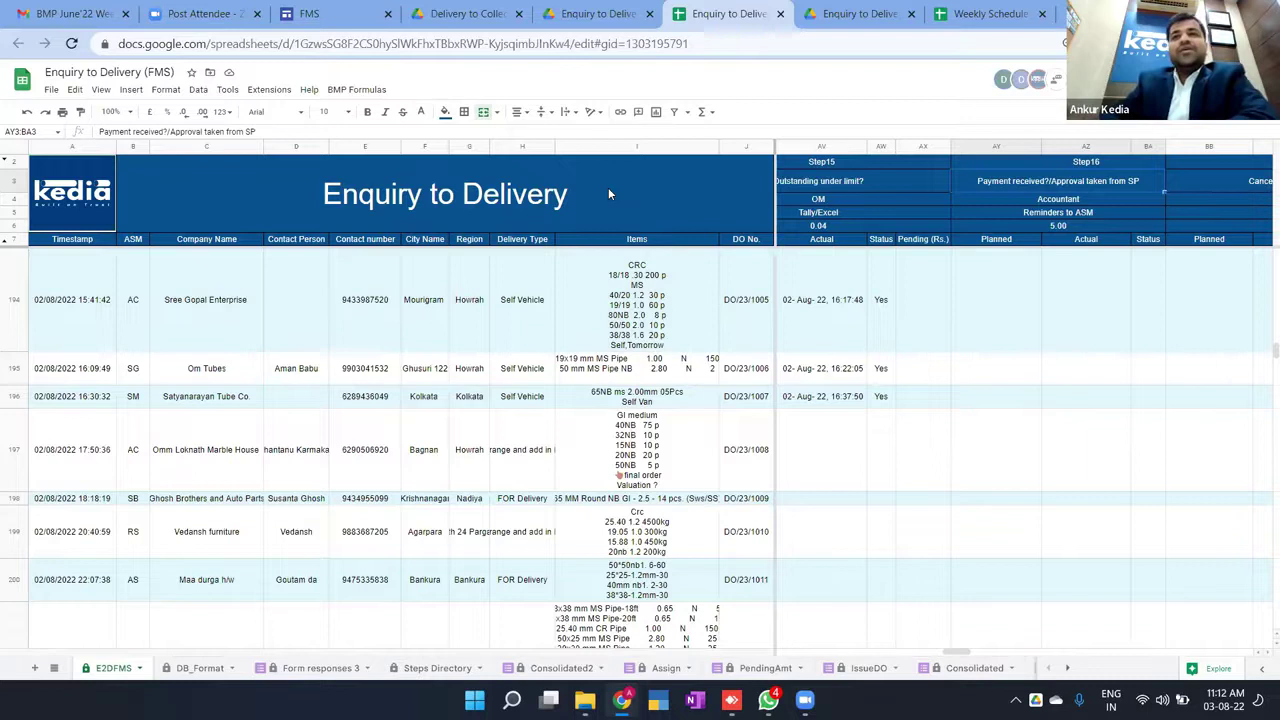
{"action": "key", "text": "Right"}
{"action": "key", "text": "Right"}
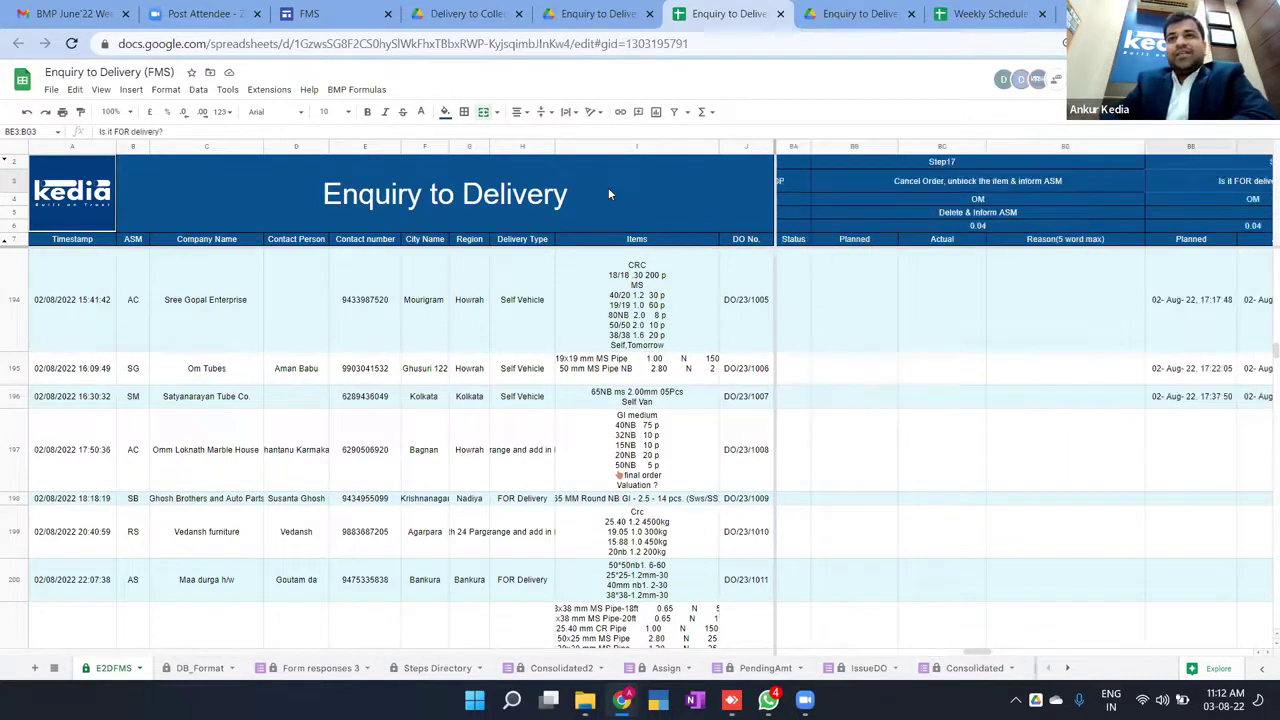
{"action": "key", "text": "Right"}
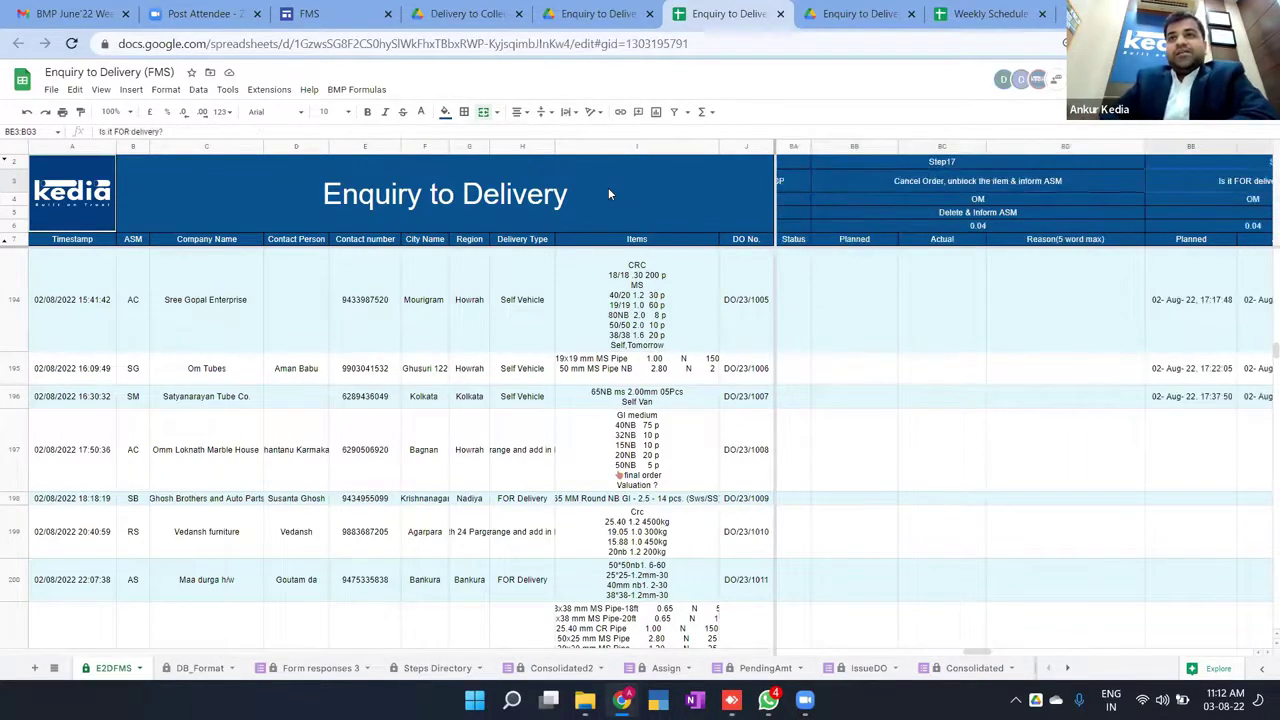
Step: Go over the step headers from Step19 "Take out the list of customers & provide to CRM" to "Send DO to customer on Whatsapp"
{"action": "key", "text": "Right"}
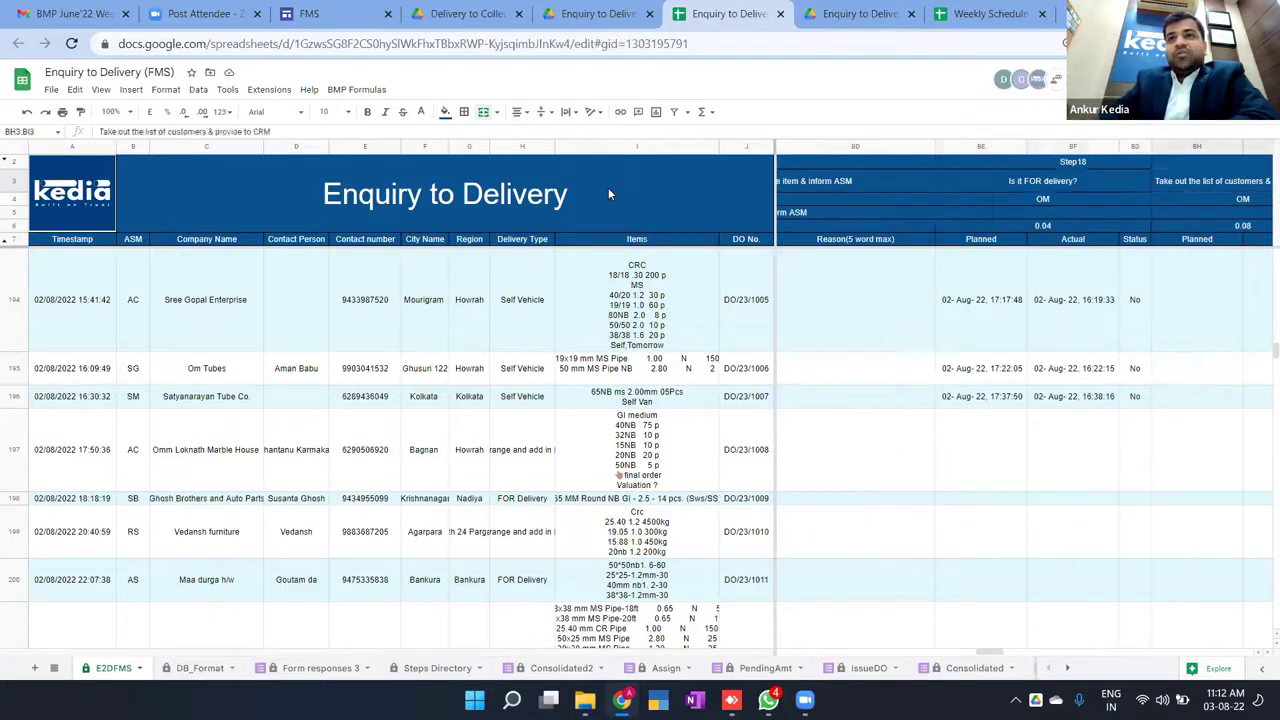
{"action": "key", "text": "Left"}
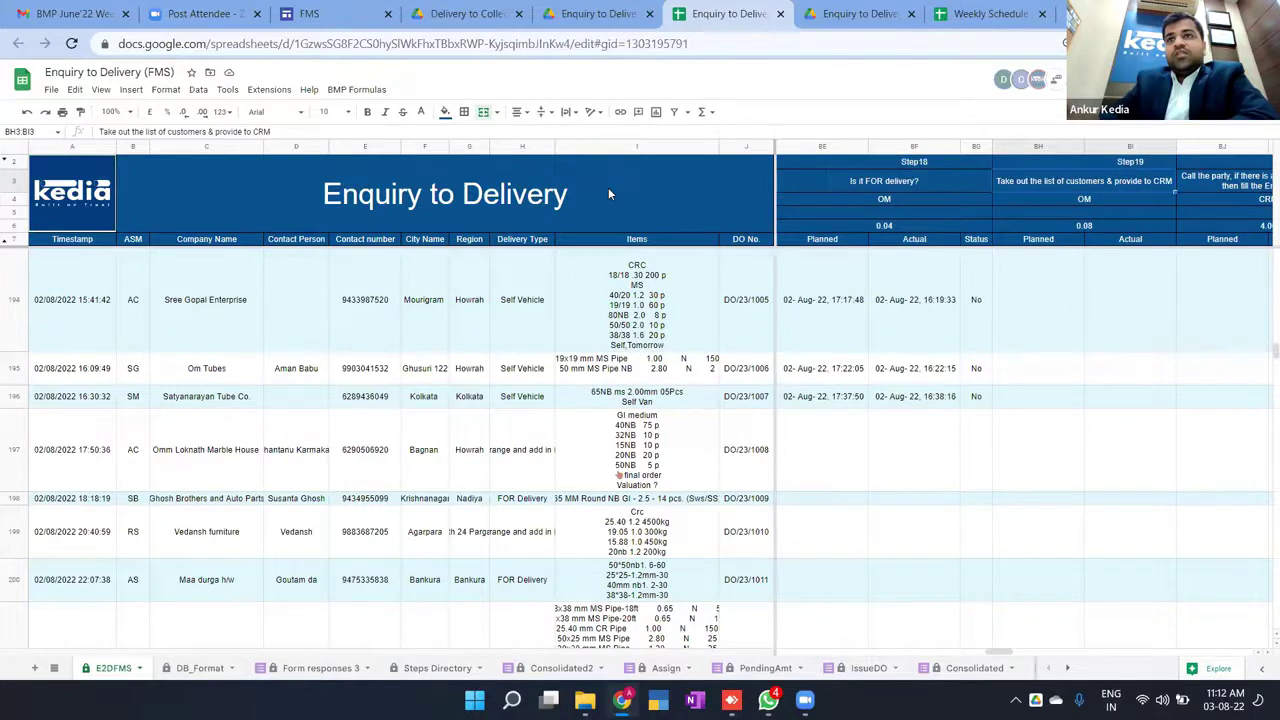
{"action": "key", "text": "Right"}
{"action": "key", "text": "Right"}
{"action": "key", "text": "Right"}
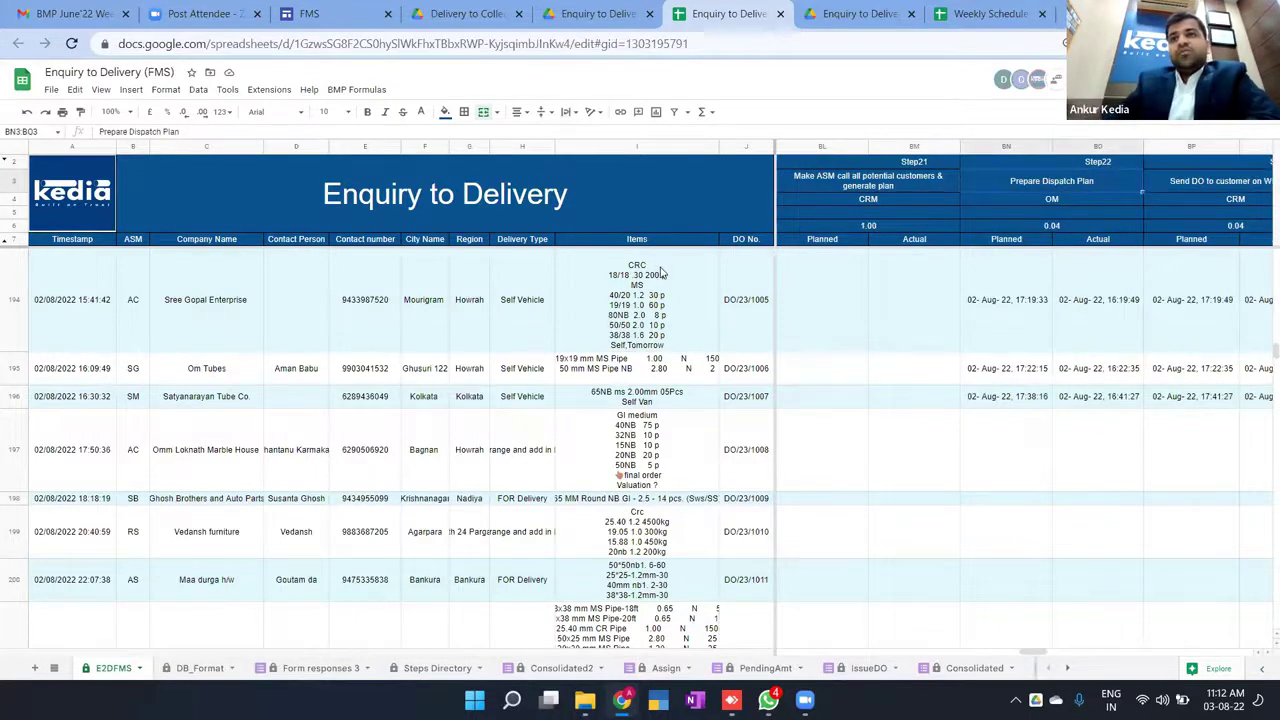
{"action": "key", "text": "Right"}
{"action": "key", "text": "Right"}
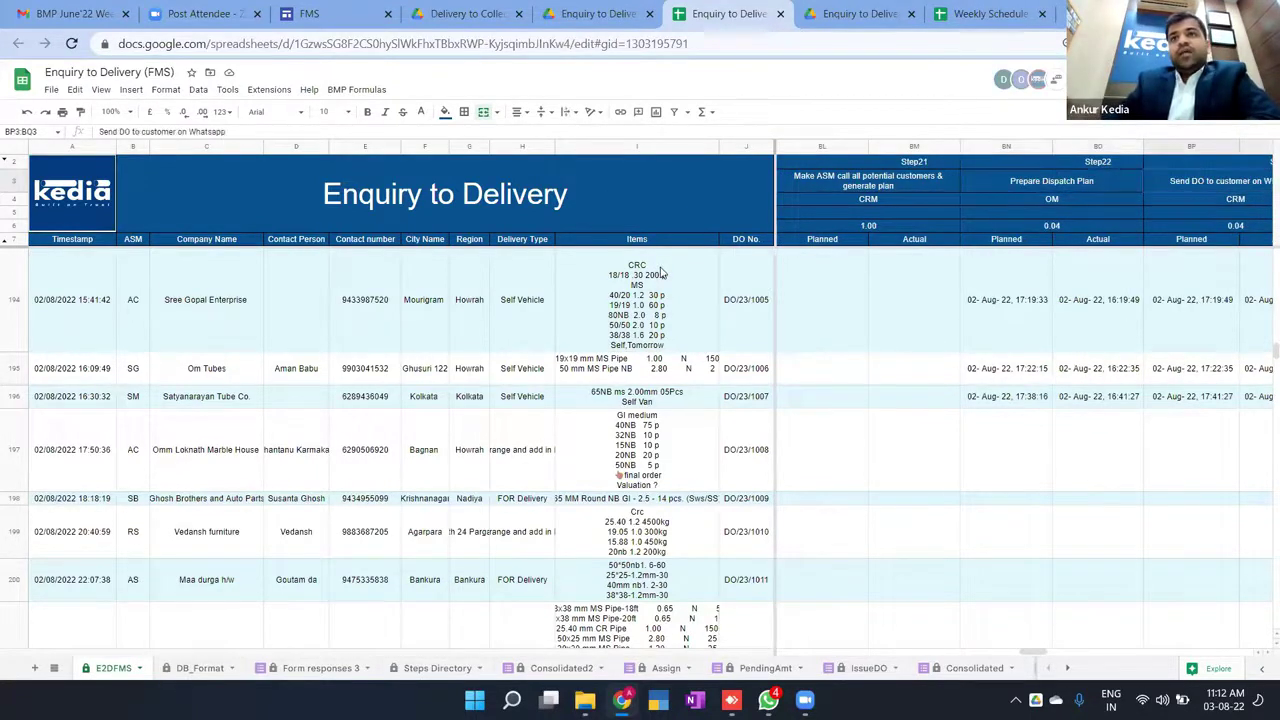
Step: Run through the remaining step headers up to the final Step32 "Delivery confirmation"
{"action": "key", "text": "Right"}
{"action": "key", "text": "Right"}
{"action": "key", "text": "Right"}
{"action": "key", "text": "Right"}
{"action": "key", "text": "Right"}
{"action": "key", "text": "Right"}
{"action": "key", "text": "Right"}
{"action": "key", "text": "Right"}
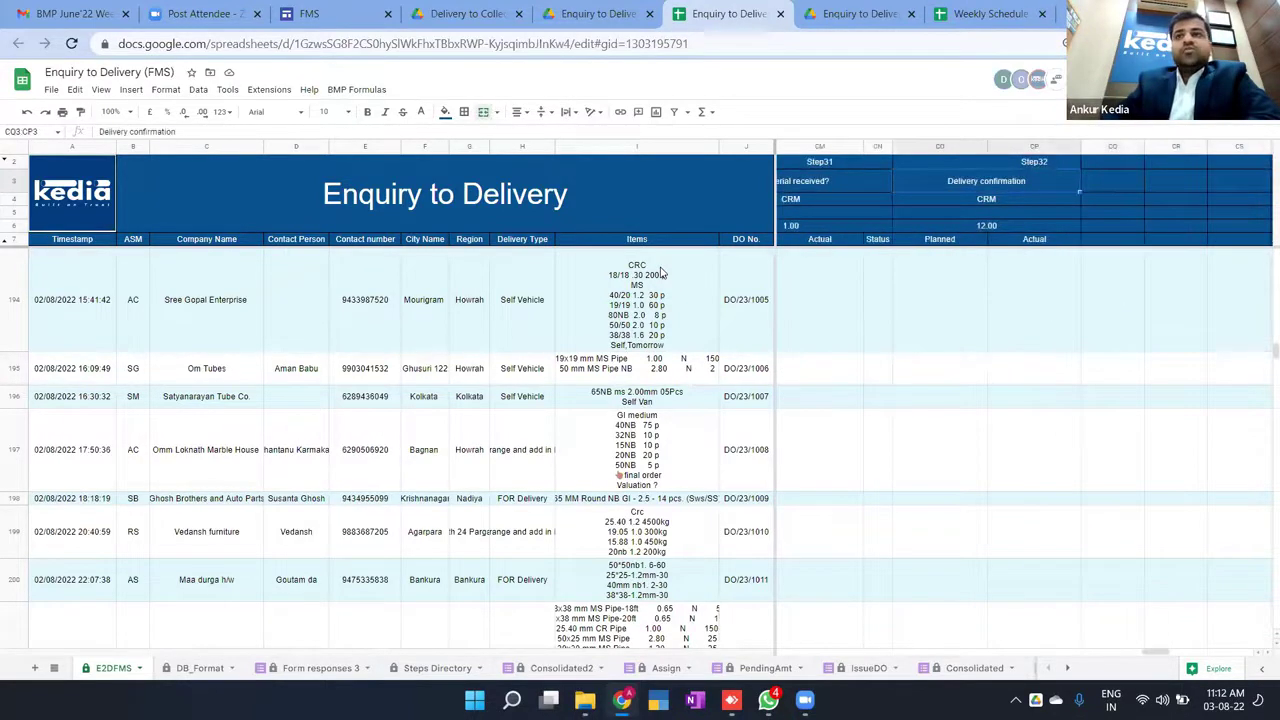
Step: Return along the step headers to the first columns of the Enquiry to Delivery sheet
{"action": "key", "text": "Left"}
{"action": "key", "text": "Left"}
{"action": "key", "text": "Left"}
{"action": "key", "text": "Left"}
{"action": "key", "text": "Left"}
{"action": "key", "text": "Left"}
{"action": "key", "text": "Left"}
{"action": "key", "text": "Left"}
{"action": "key", "text": "Left"}
{"action": "key", "text": "Left"}
{"action": "key", "text": "Left"}
{"action": "key", "text": "Left"}
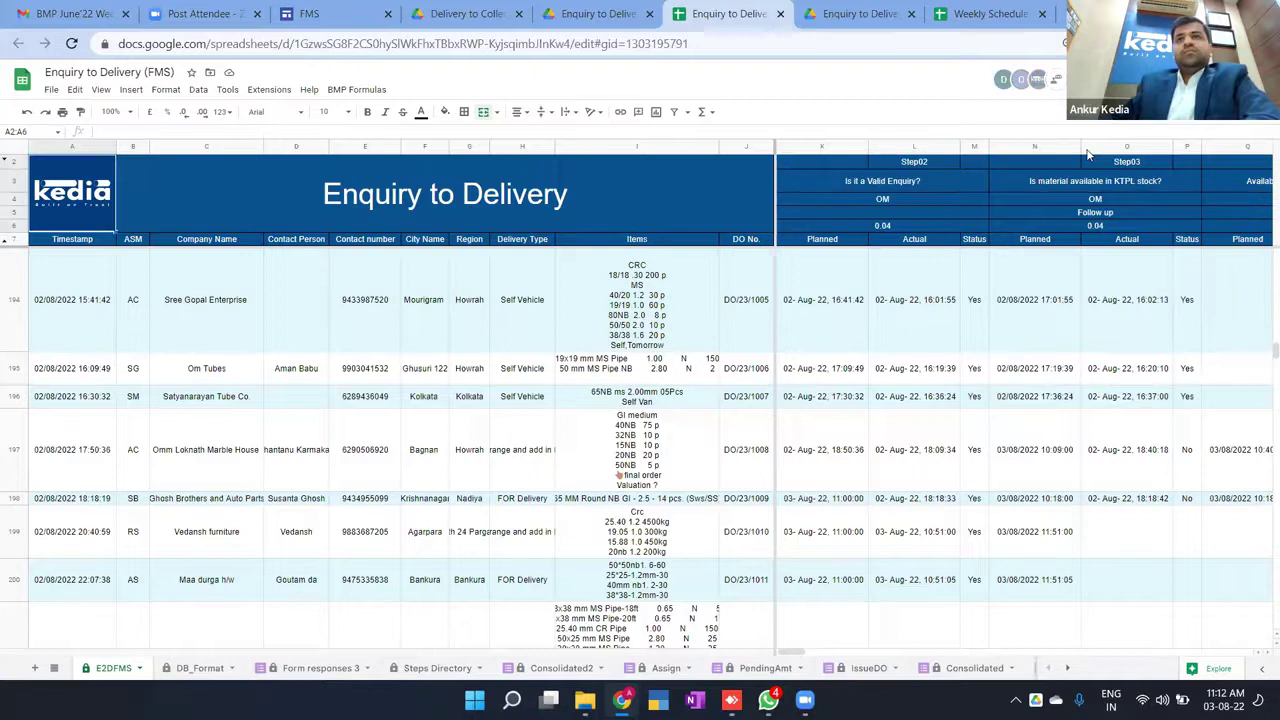
Step: Switch to the FMS site page, look over its list of systems and open the Arrival to Transportation Payment FMS
{"action": "left_click", "coordinate": [316, 10]}
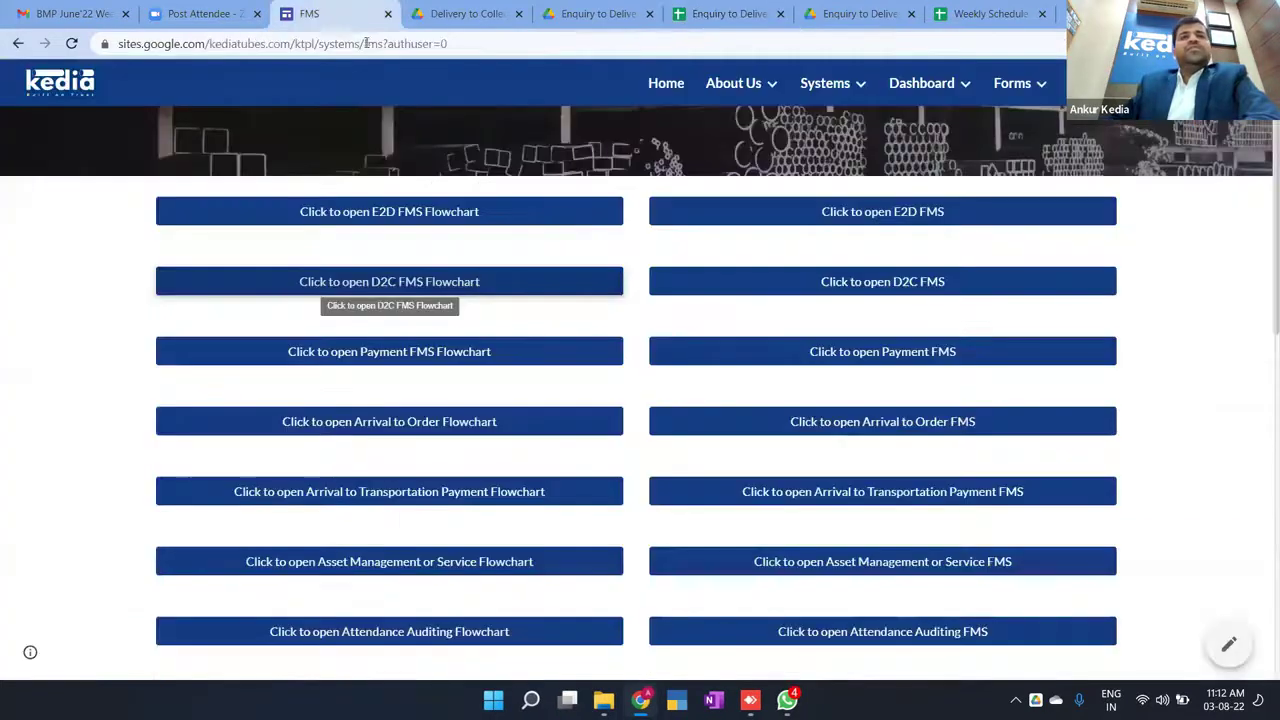
{"action": "scroll", "coordinate": [995, 375], "scroll_direction": "up", "scroll_amount": 2}
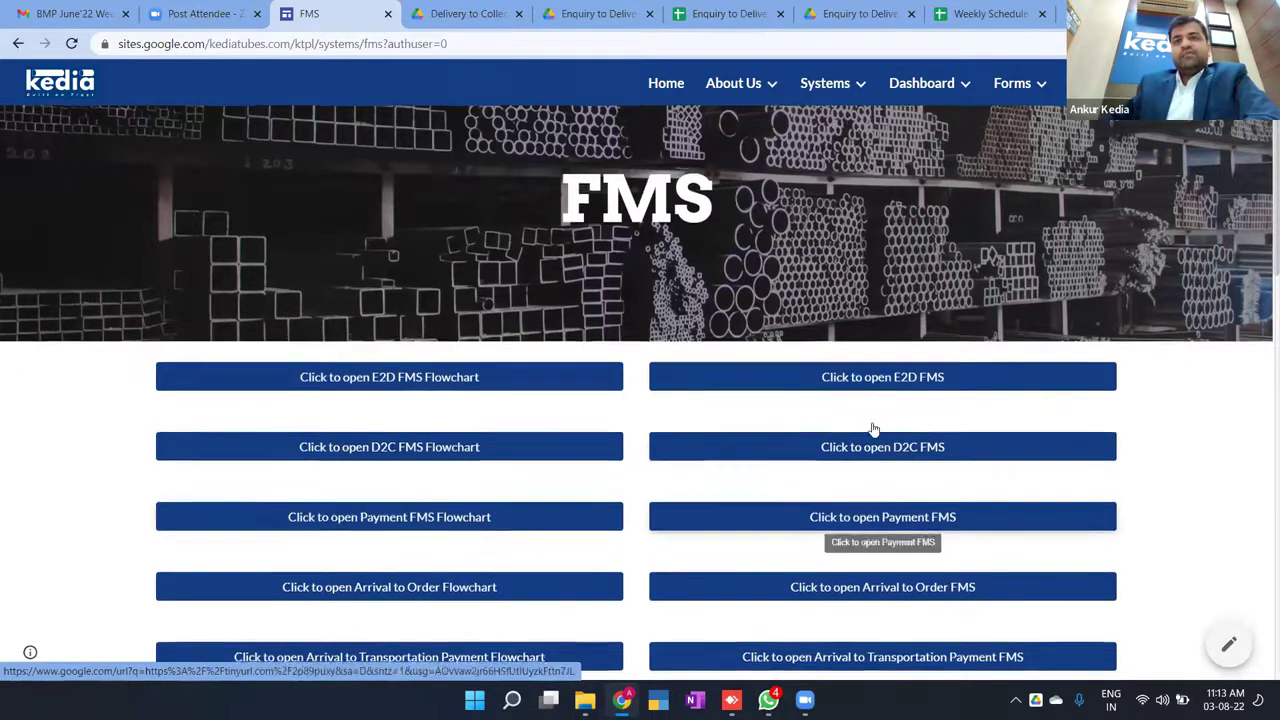
{"action": "scroll", "coordinate": [871, 429], "scroll_direction": "down", "scroll_amount": 2}
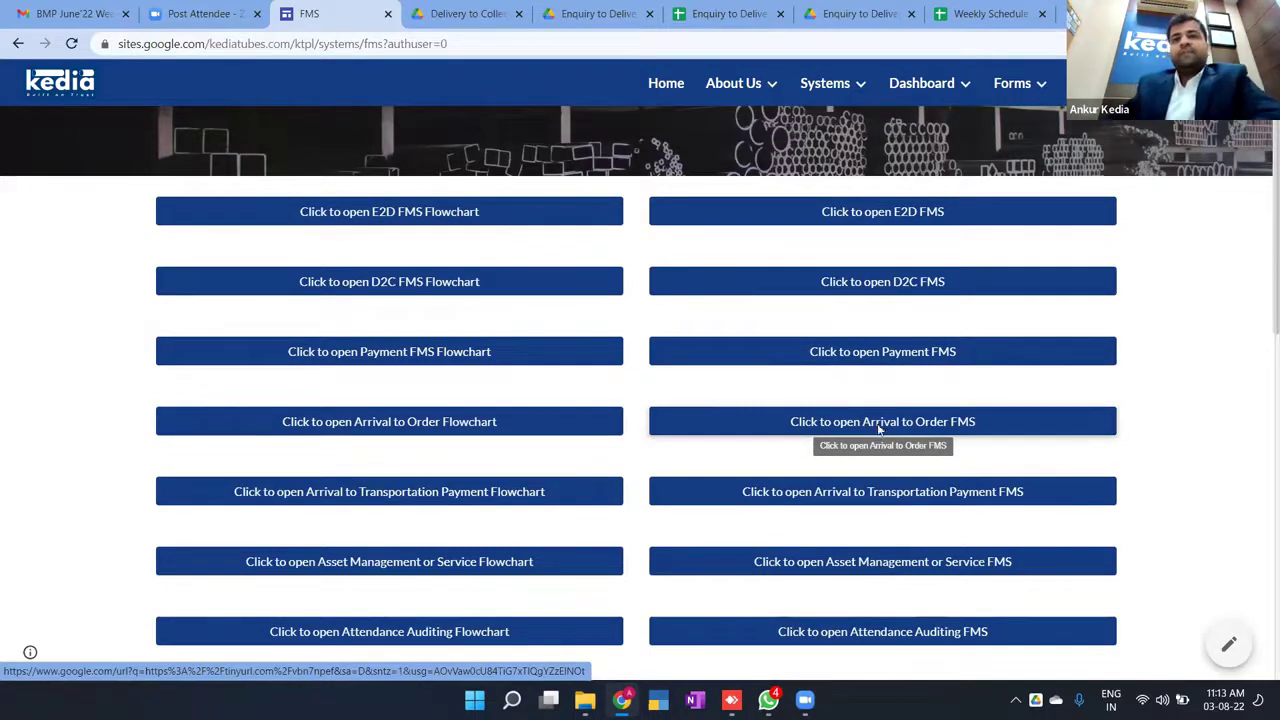
{"action": "scroll", "coordinate": [882, 350], "scroll_direction": "down", "scroll_amount": 2}
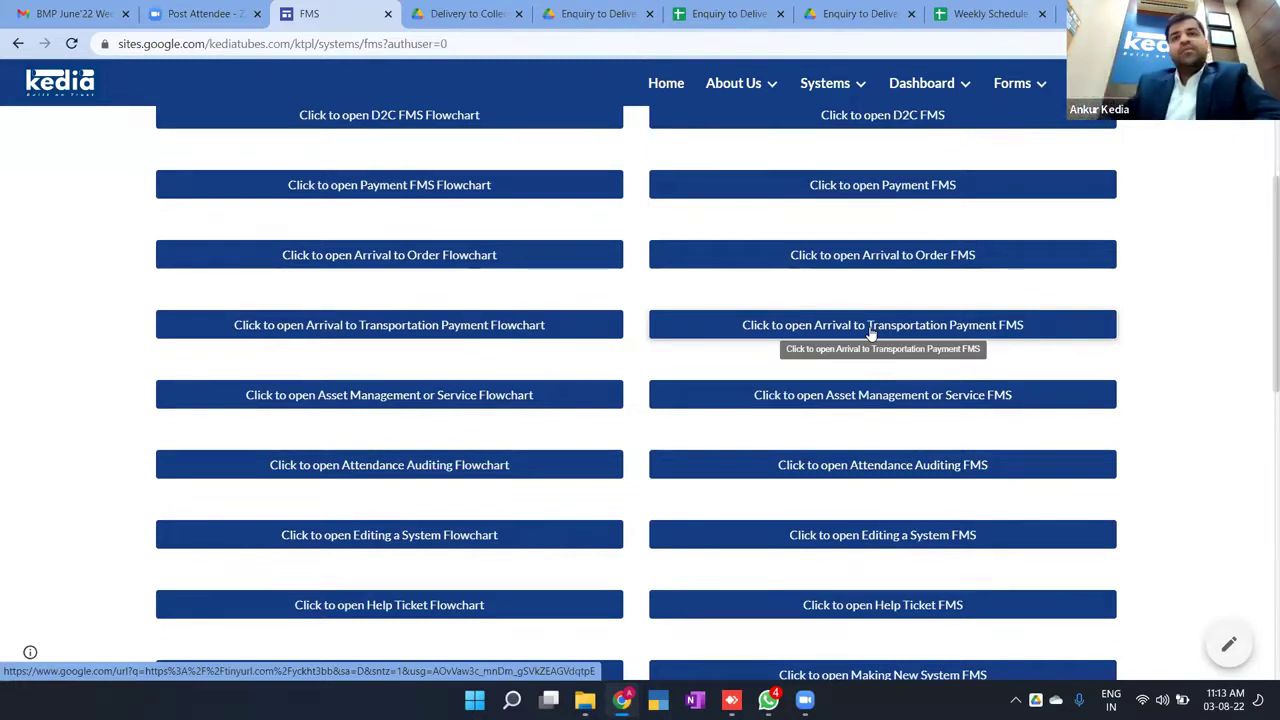
{"action": "scroll", "coordinate": [868, 320], "scroll_direction": "down", "scroll_amount": 1}
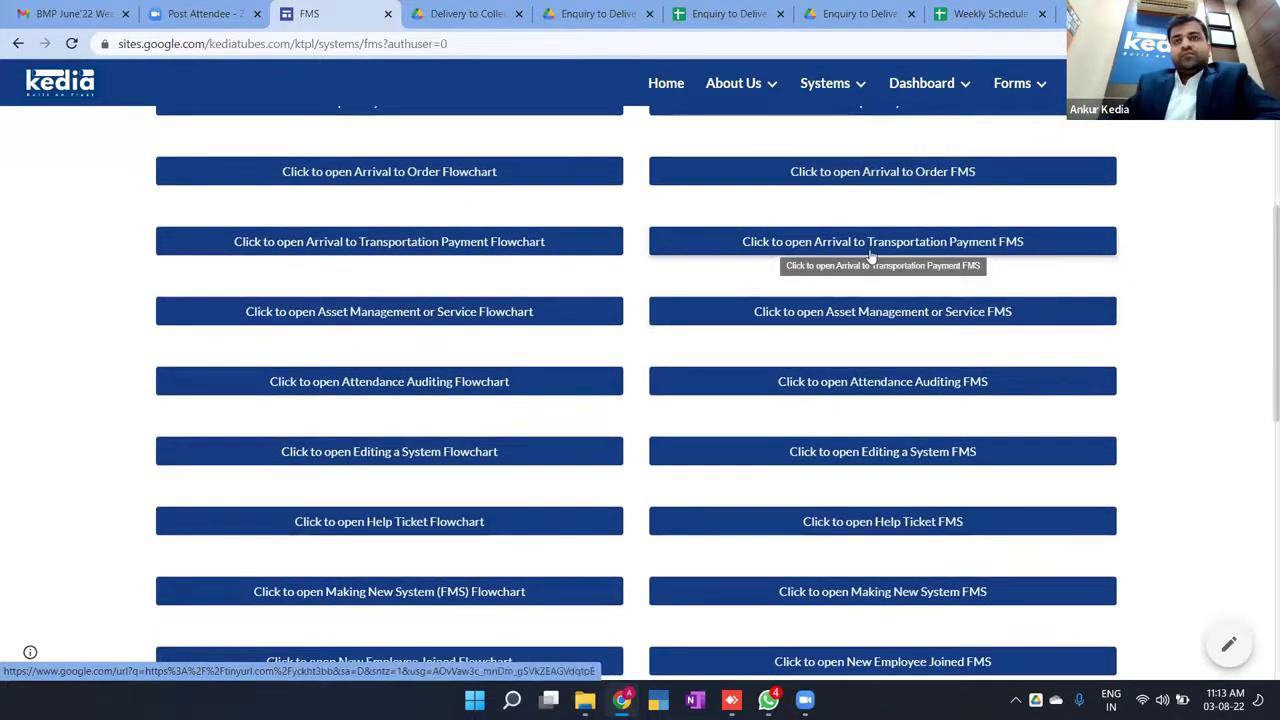
{"action": "left_click", "coordinate": [789, 245]}
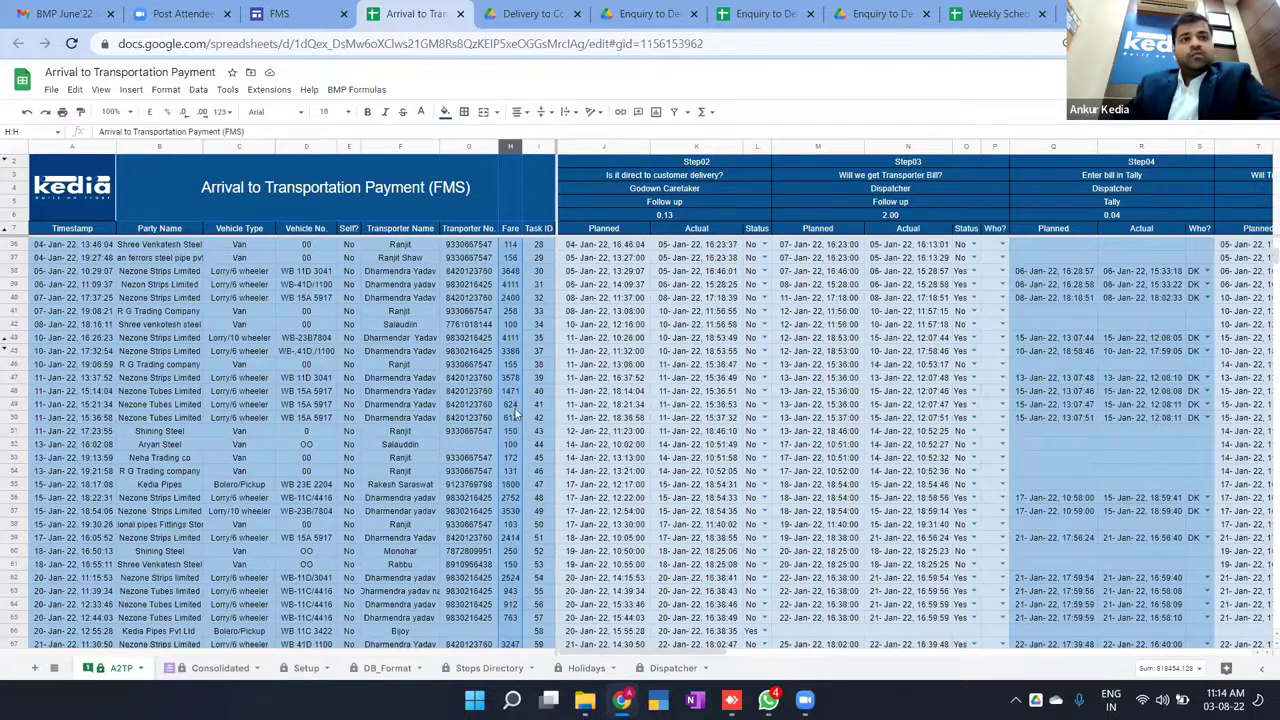
Step: Find the latest entries in the Arrival to Transportation Payment sheet and select rows 527 and 528
{"action": "scroll", "coordinate": [575, 480], "scroll_direction": "down", "scroll_amount": 1}
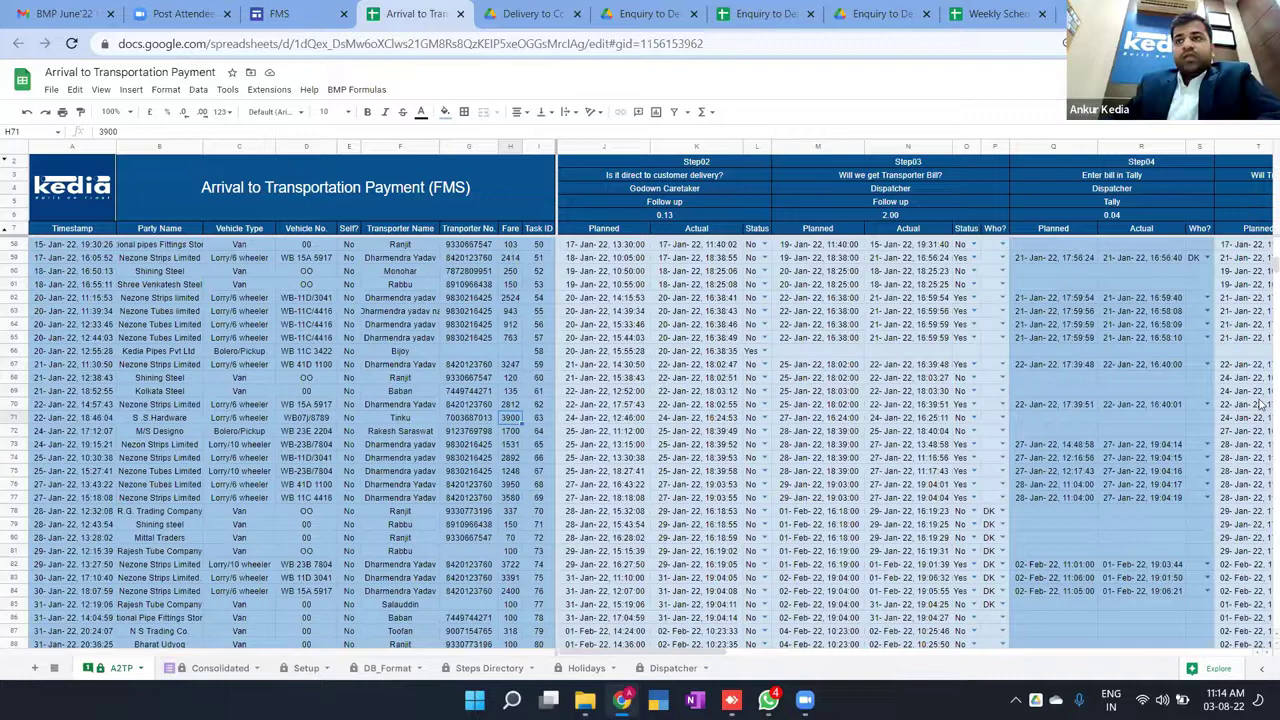
{"action": "scroll", "coordinate": [143, 450], "scroll_direction": "down", "scroll_amount": 15}
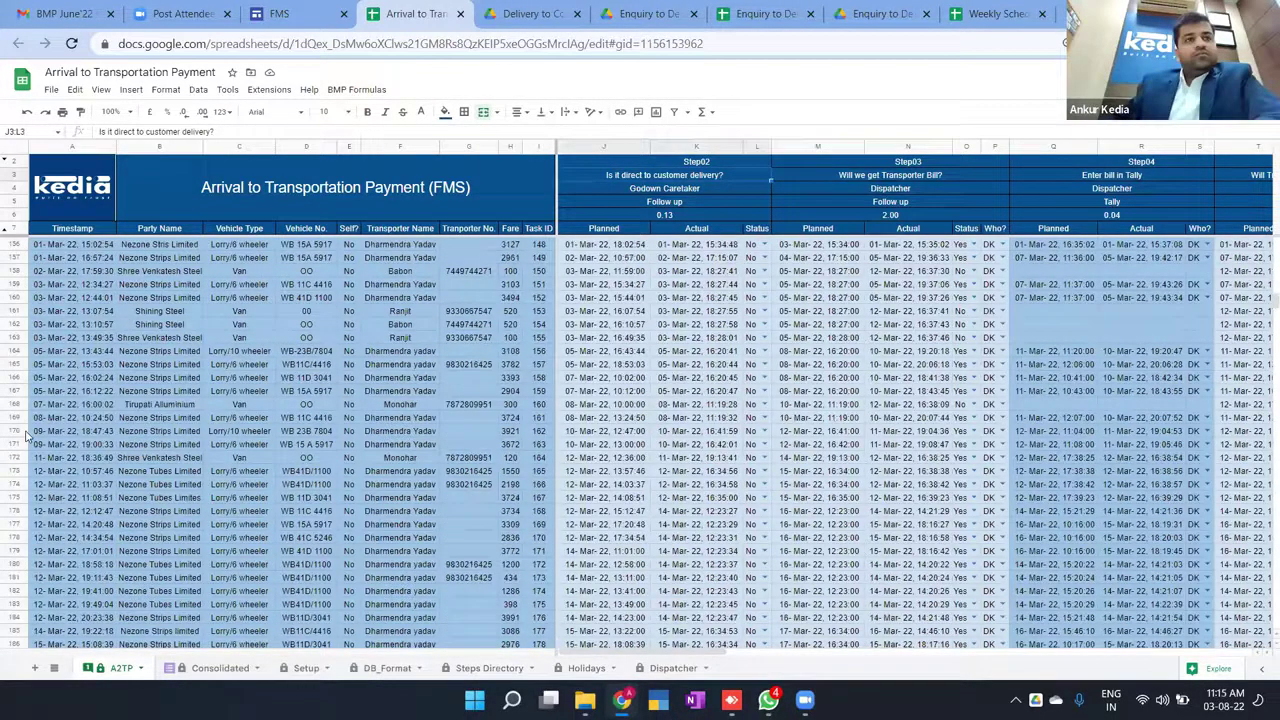
{"action": "scroll", "coordinate": [20, 425], "scroll_direction": "down", "scroll_amount": 20}
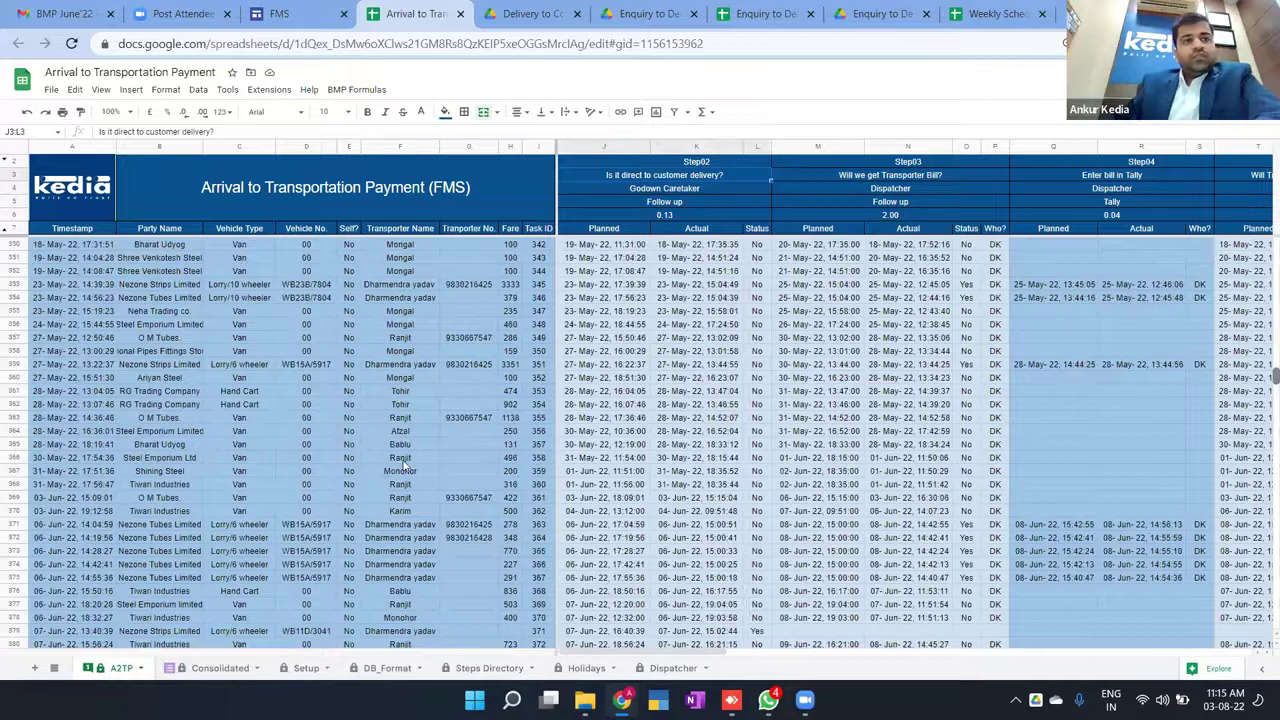
{"action": "key", "text": "ctrl+Down"}
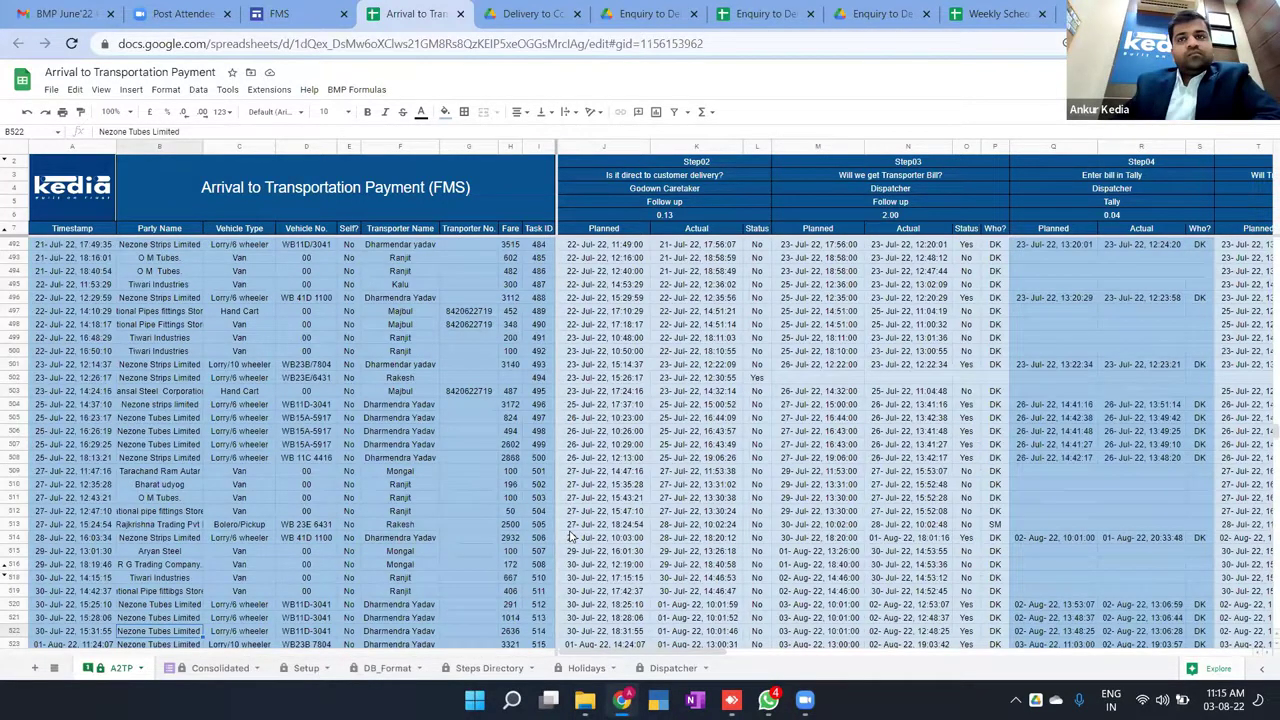
{"action": "key", "text": "ctrl+Left"}
{"action": "key", "text": "ctrl+Down"}
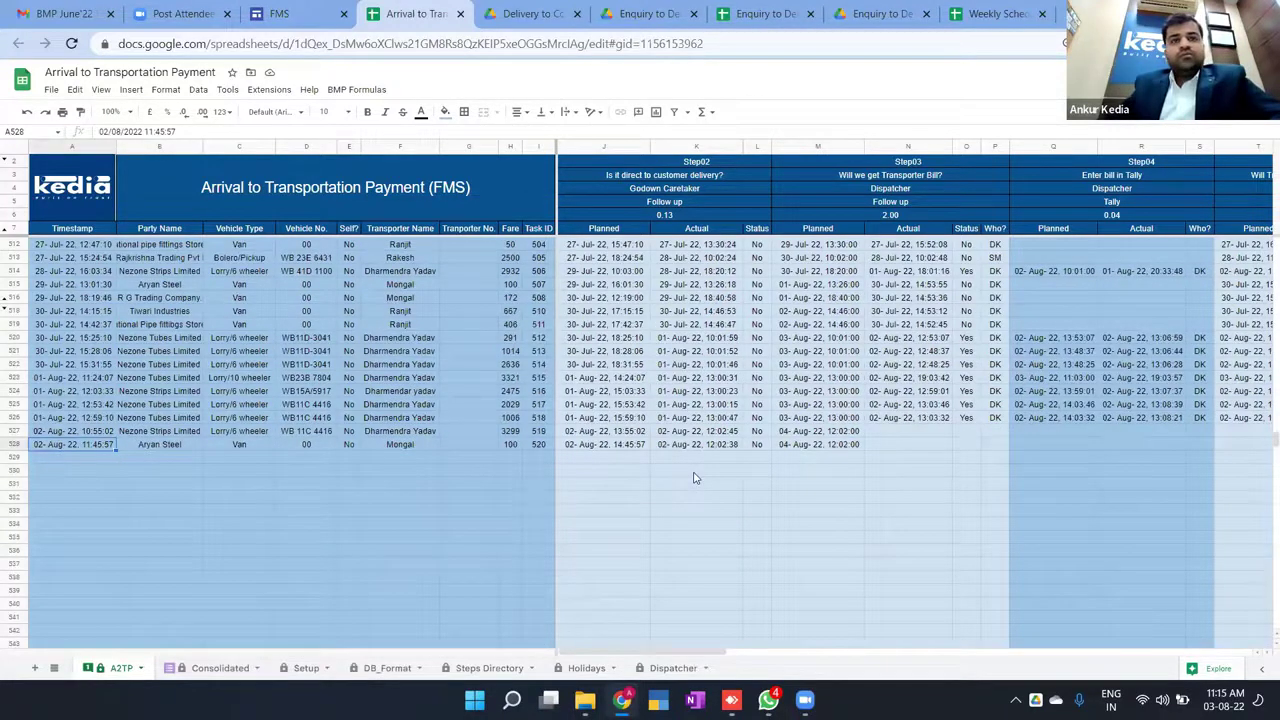
{"action": "key", "text": "shift+space"}
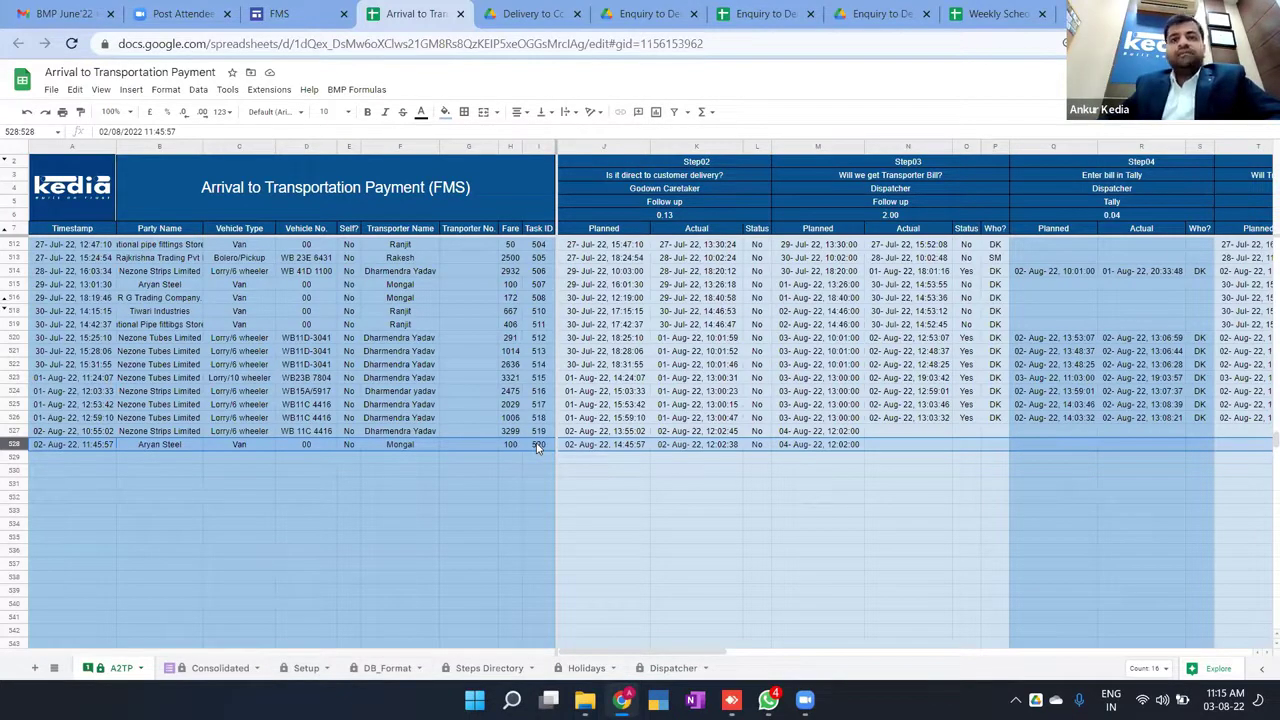
{"action": "left_click", "coordinate": [8, 430], "text": "shift"}
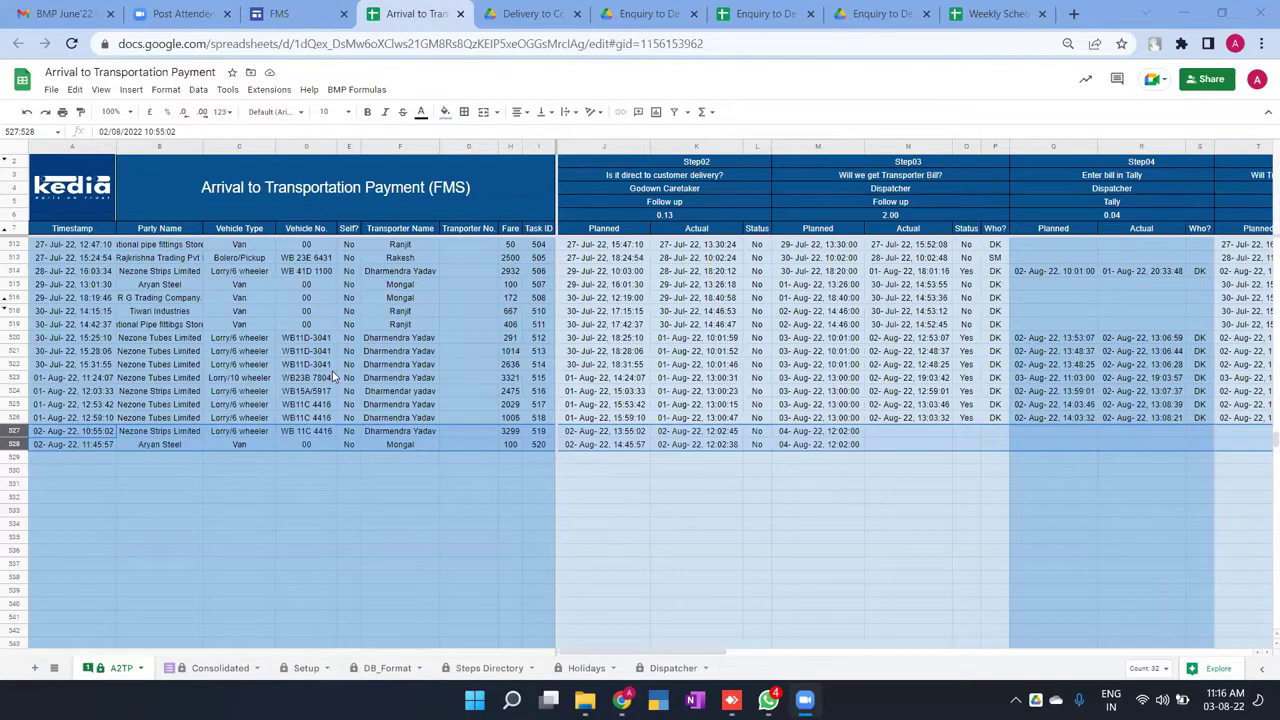
Step: Look back through the older entries to row 272 of 12 April 2022 and check its task ID and Step03 actual time
{"action": "scroll", "coordinate": [336, 377], "scroll_direction": "up", "scroll_amount": 1}
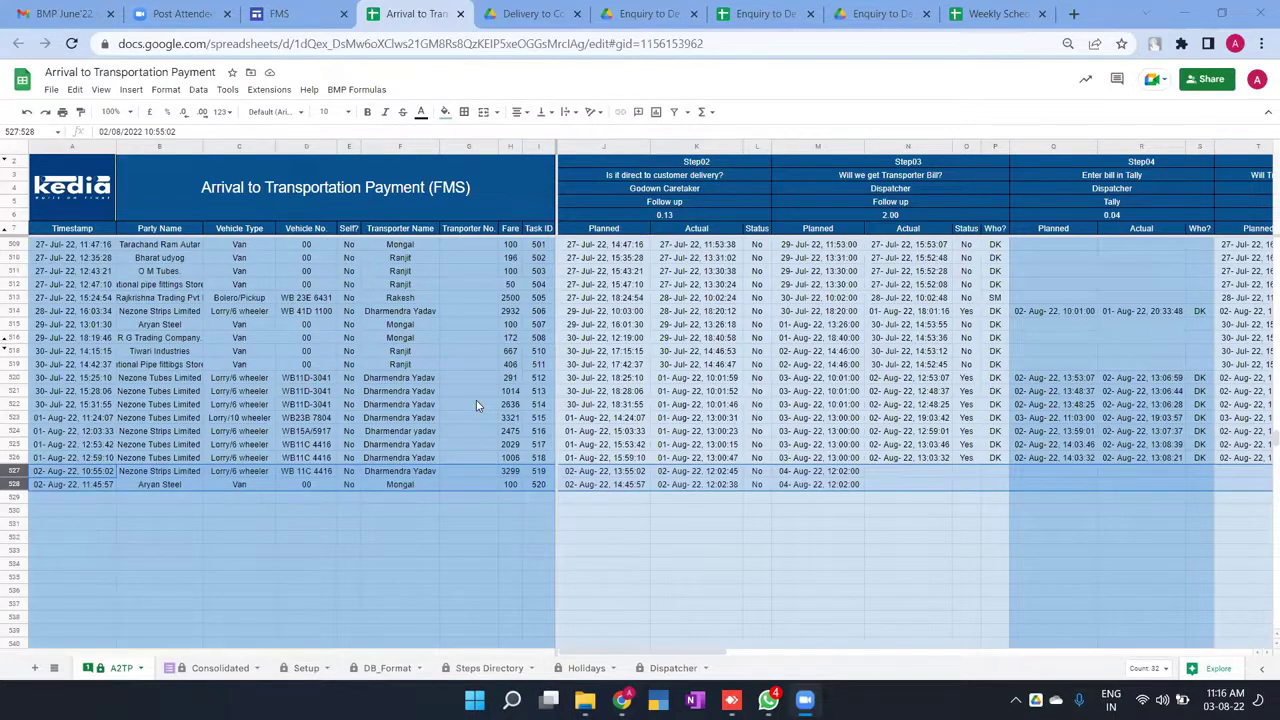
{"action": "scroll", "coordinate": [476, 400], "scroll_direction": "up", "scroll_amount": 3}
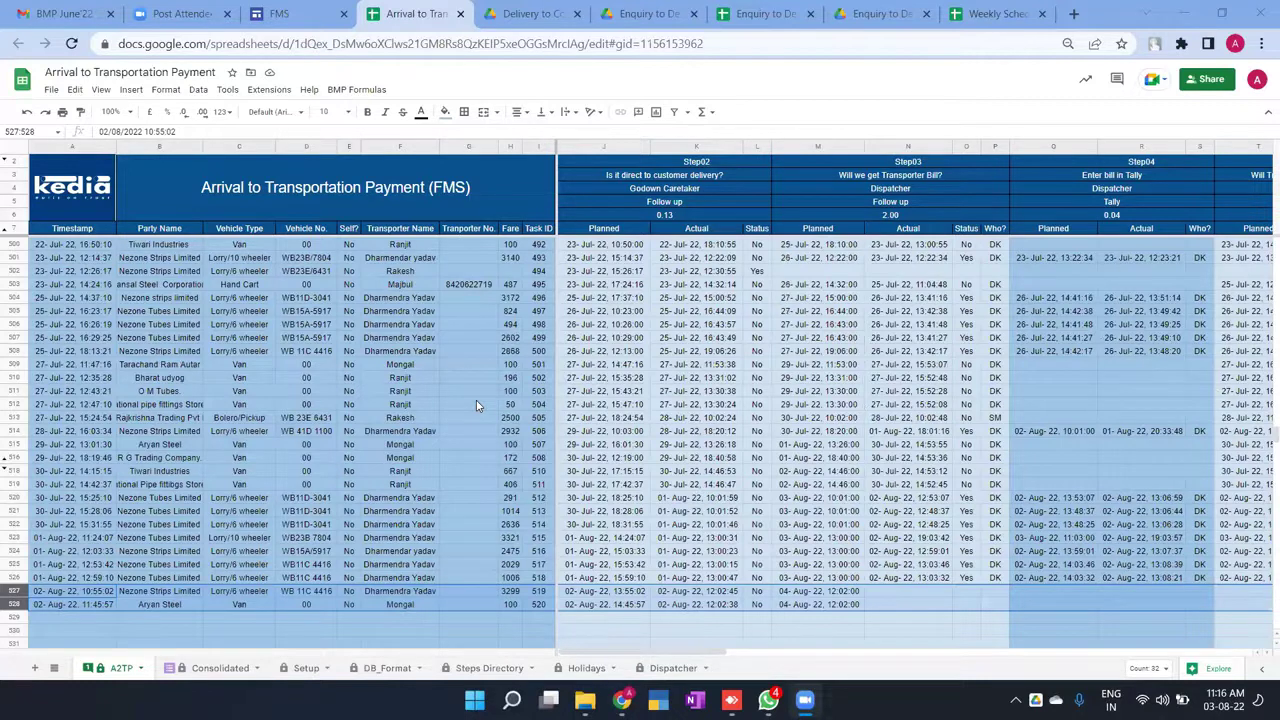
{"action": "scroll", "coordinate": [476, 400], "scroll_direction": "up", "scroll_amount": 20}
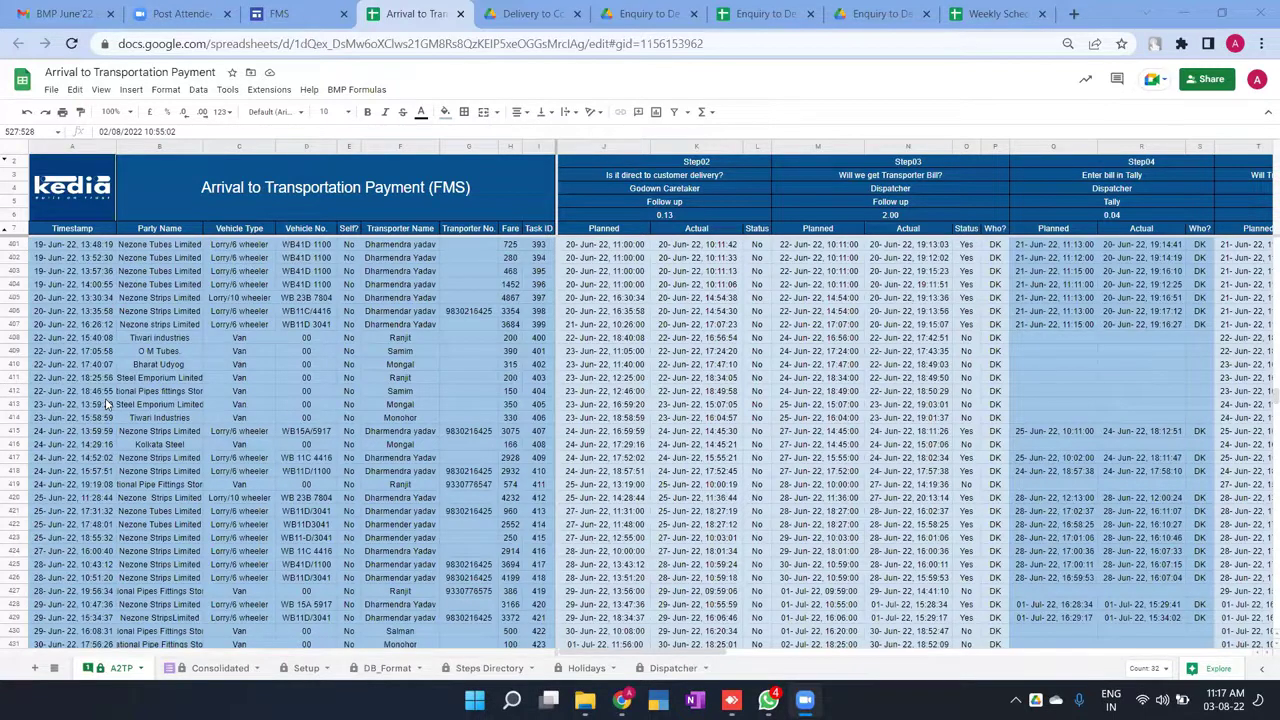
{"action": "key", "text": "ctrl+z"}
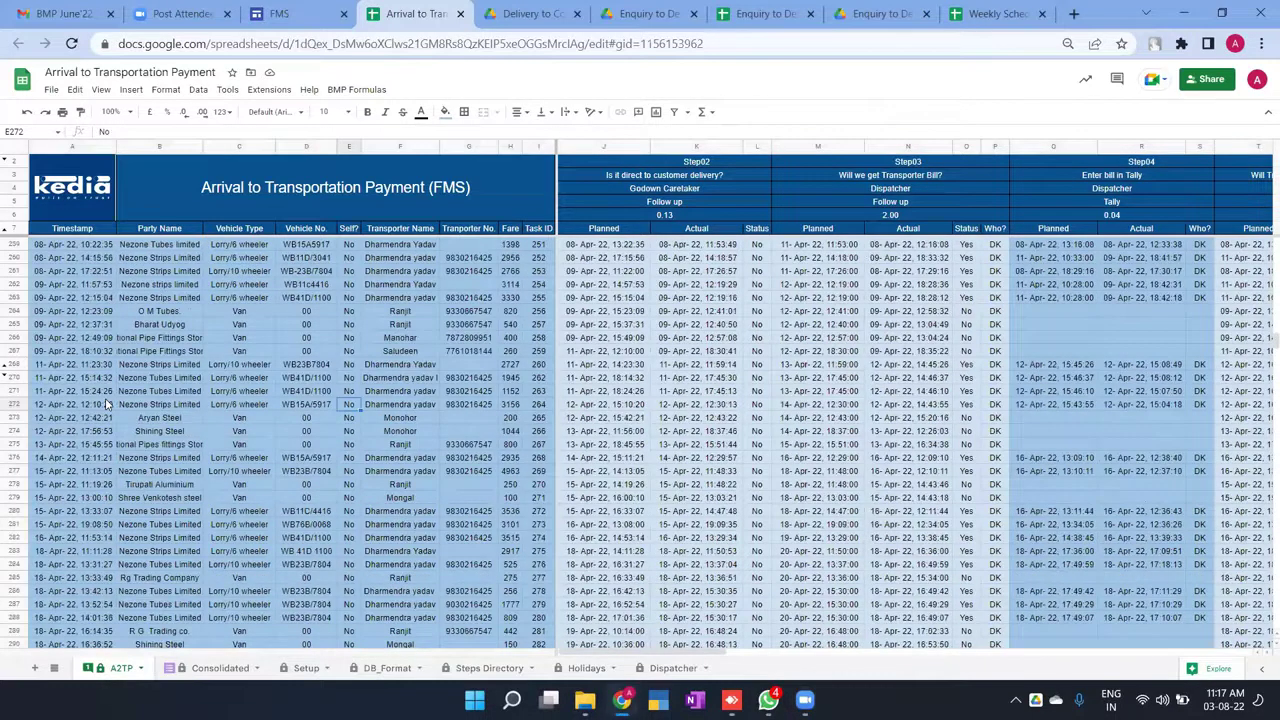
{"action": "key", "text": "ctrl+z"}
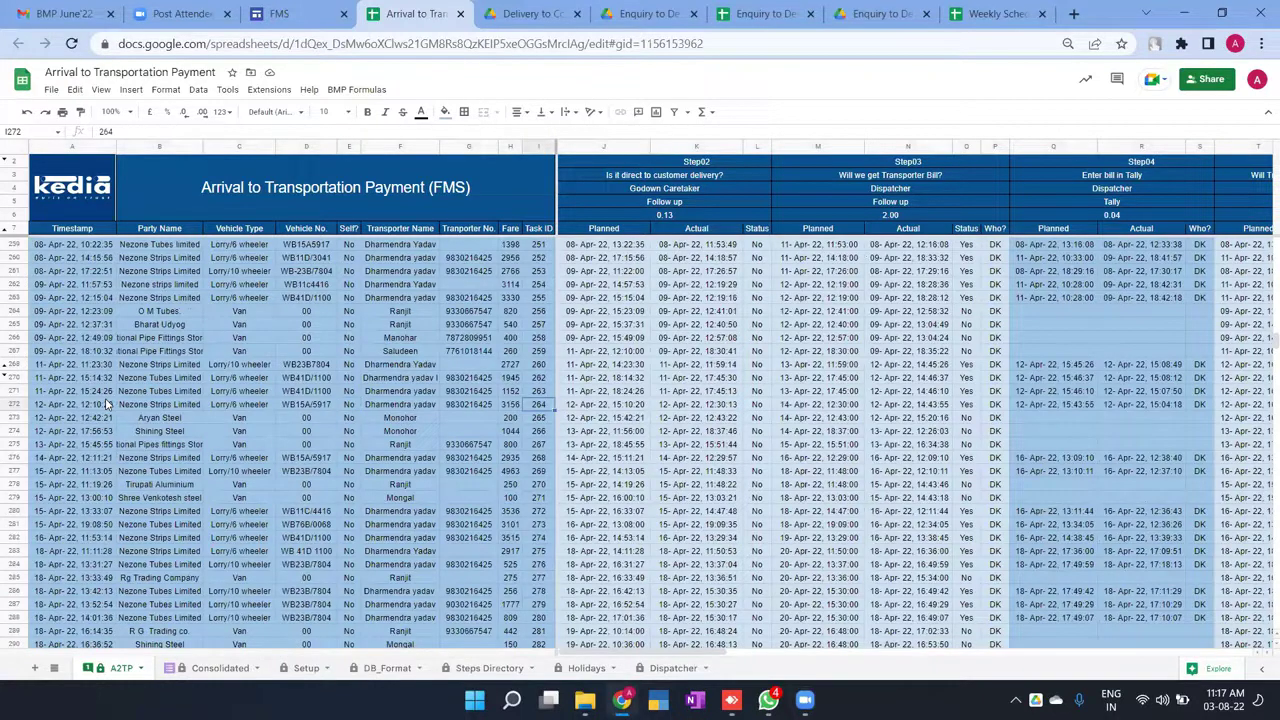
{"action": "key", "text": "ctrl+z"}
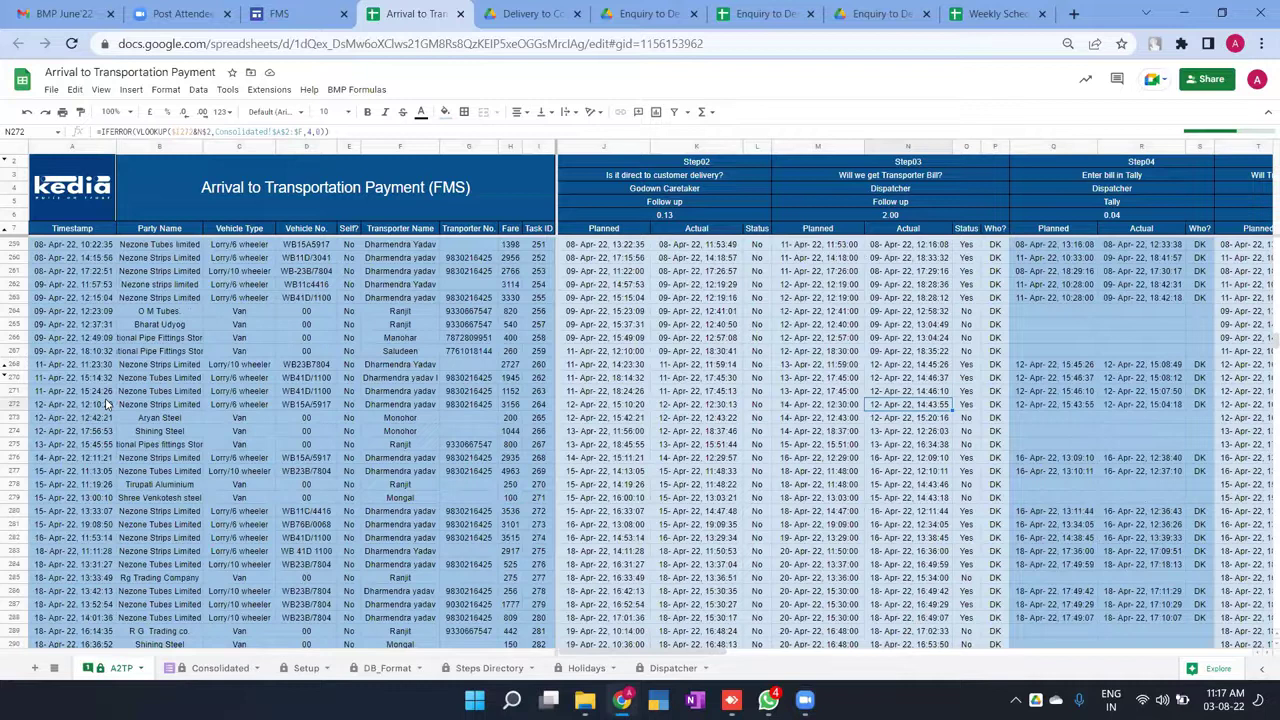
Step: Follow the entry in row 272 across its steps from Step03 to Step07 "Enter in tally"
{"action": "key", "text": "Right"}
{"action": "key", "text": "Right"}
{"action": "key", "text": "Right"}
{"action": "key", "text": "Right"}
{"action": "key", "text": "Right"}
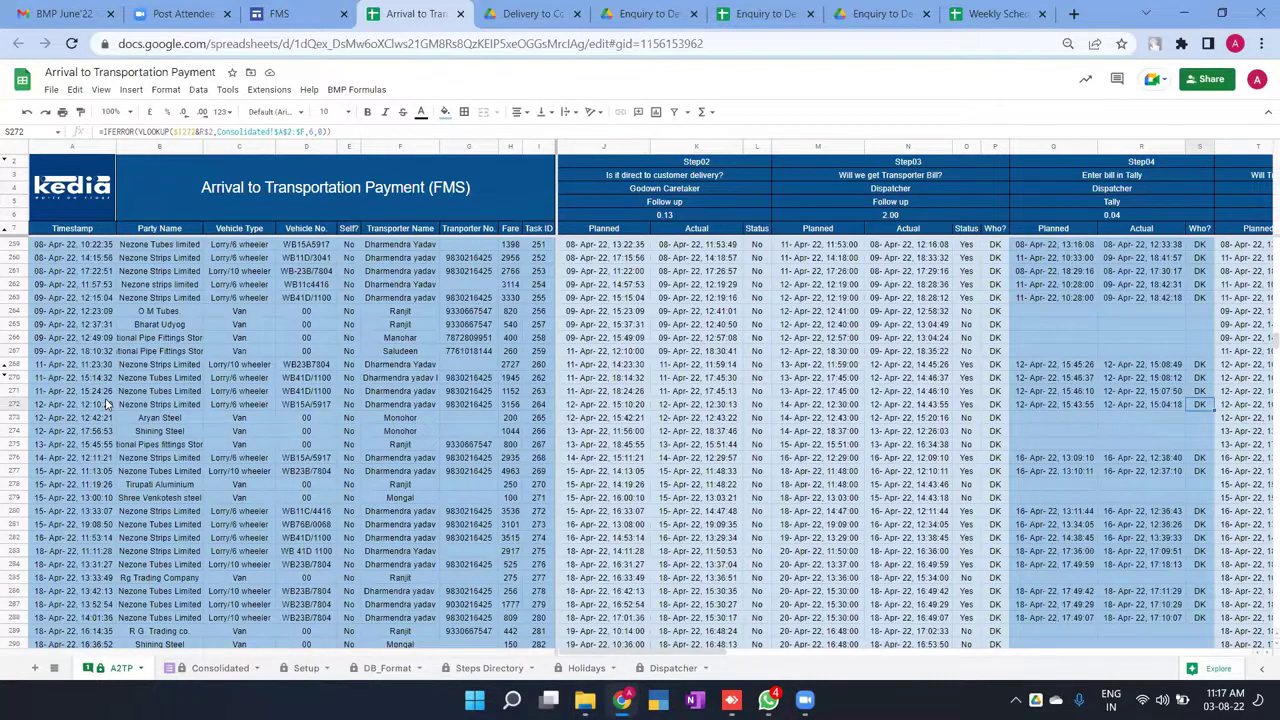
{"action": "key", "text": "Right"}
{"action": "key", "text": "Right"}
{"action": "key", "text": "Right"}
{"action": "key", "text": "Right"}
{"action": "key", "text": "Right"}
{"action": "key", "text": "Right"}
Step: Select the cells of row 272 from the Step04 Actual column to the Step07 Actual column
{"action": "key", "text": "shift+Right"}
{"action": "key", "text": "shift+Left"}
{"action": "key", "text": "shift+Left"}
{"action": "key", "text": "shift+Left"}
{"action": "key", "text": "shift+Left"}
{"action": "key", "text": "shift+Left"}
{"action": "key", "text": "shift+Left"}
{"action": "key", "text": "shift+Left"}
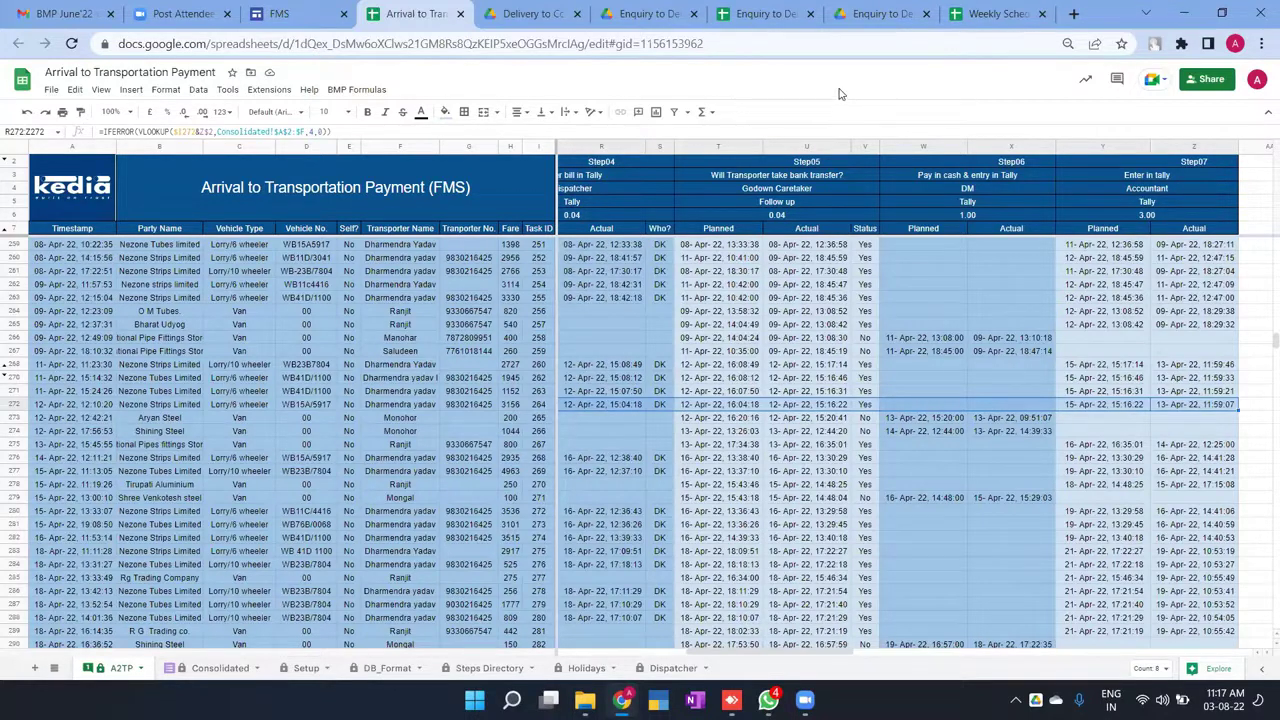
Step: Review the FMS page's list of flowcharts and FMS sheets down to Vendor Registration
{"action": "key", "text": "super+Down"}
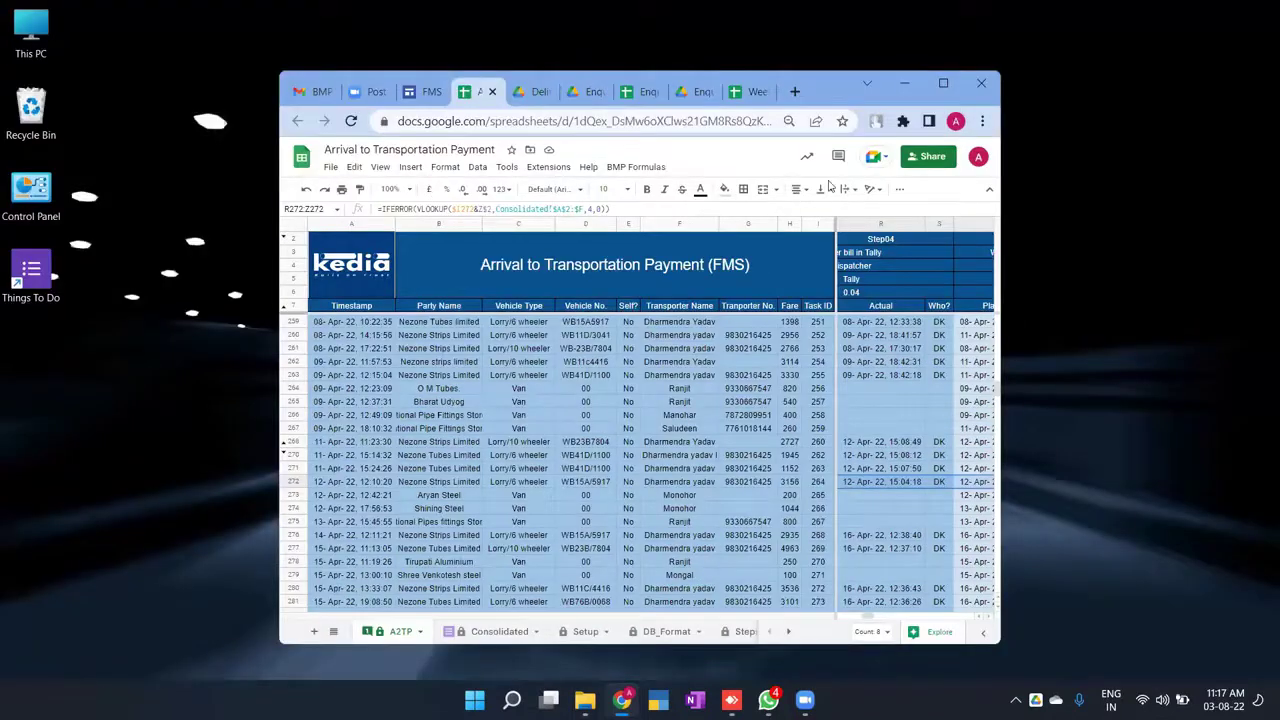
{"action": "left_click_drag", "start_coordinate": [832, 88], "coordinate": [829, 187]}
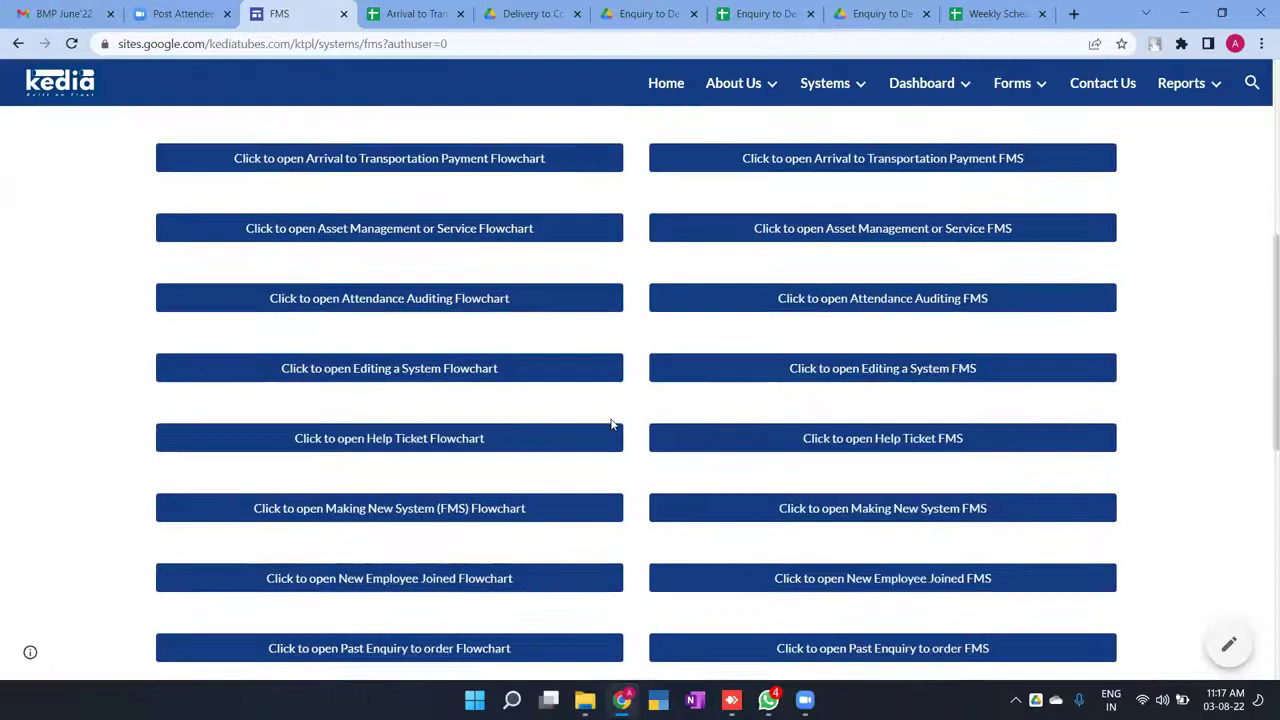
{"action": "scroll", "coordinate": [689, 371], "scroll_direction": "down", "scroll_amount": 1}
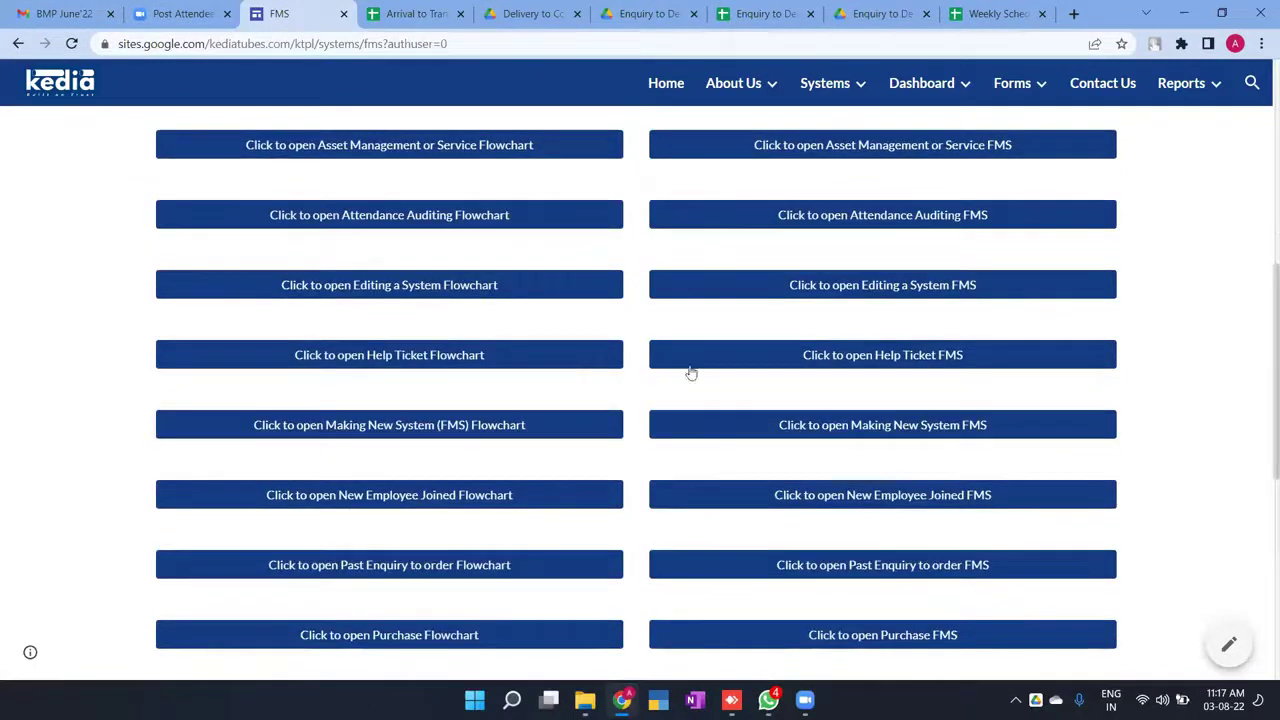
{"action": "scroll", "coordinate": [578, 386], "scroll_direction": "down", "scroll_amount": 1}
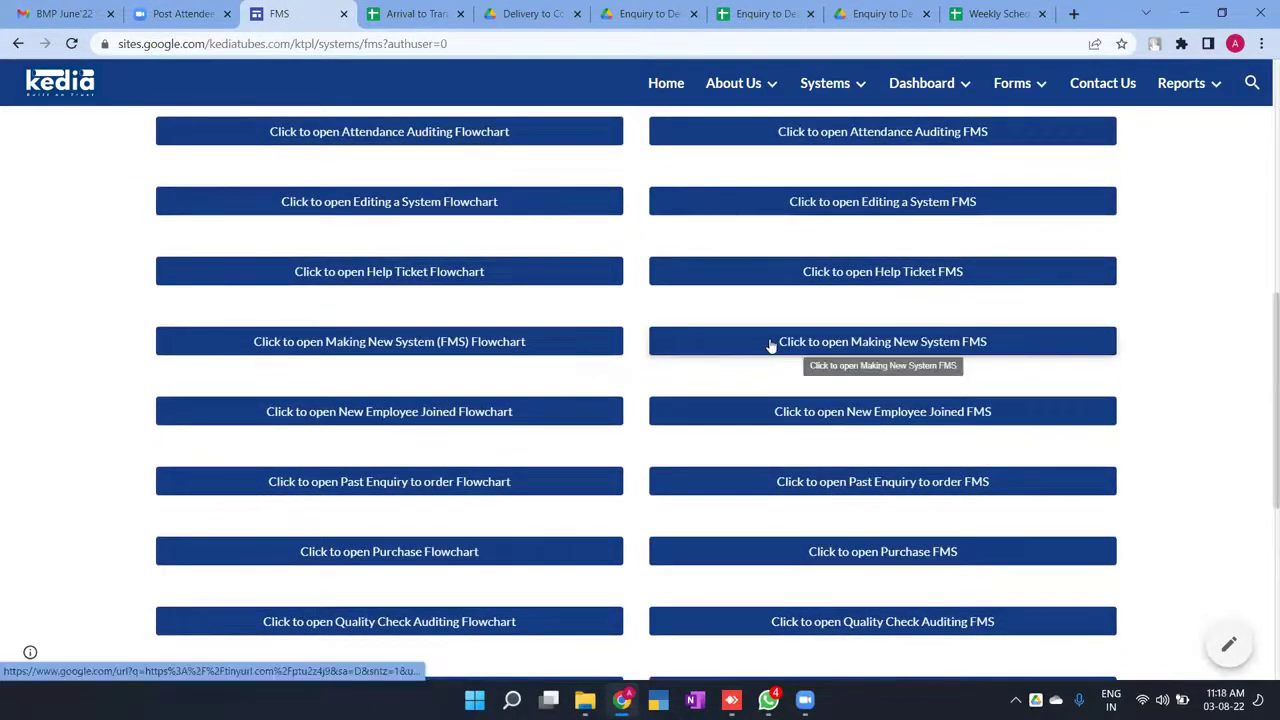
{"action": "scroll", "coordinate": [584, 381], "scroll_direction": "down", "scroll_amount": 2}
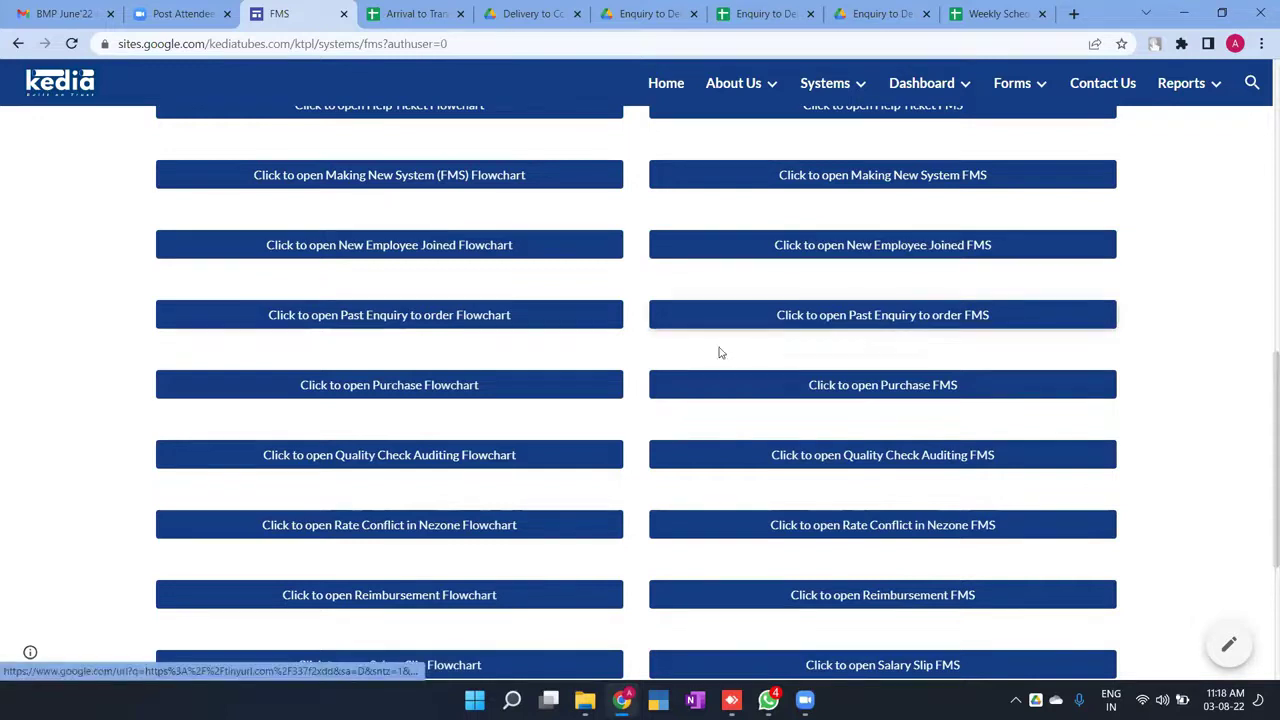
{"action": "scroll", "coordinate": [600, 360], "scroll_direction": "down", "scroll_amount": 2}
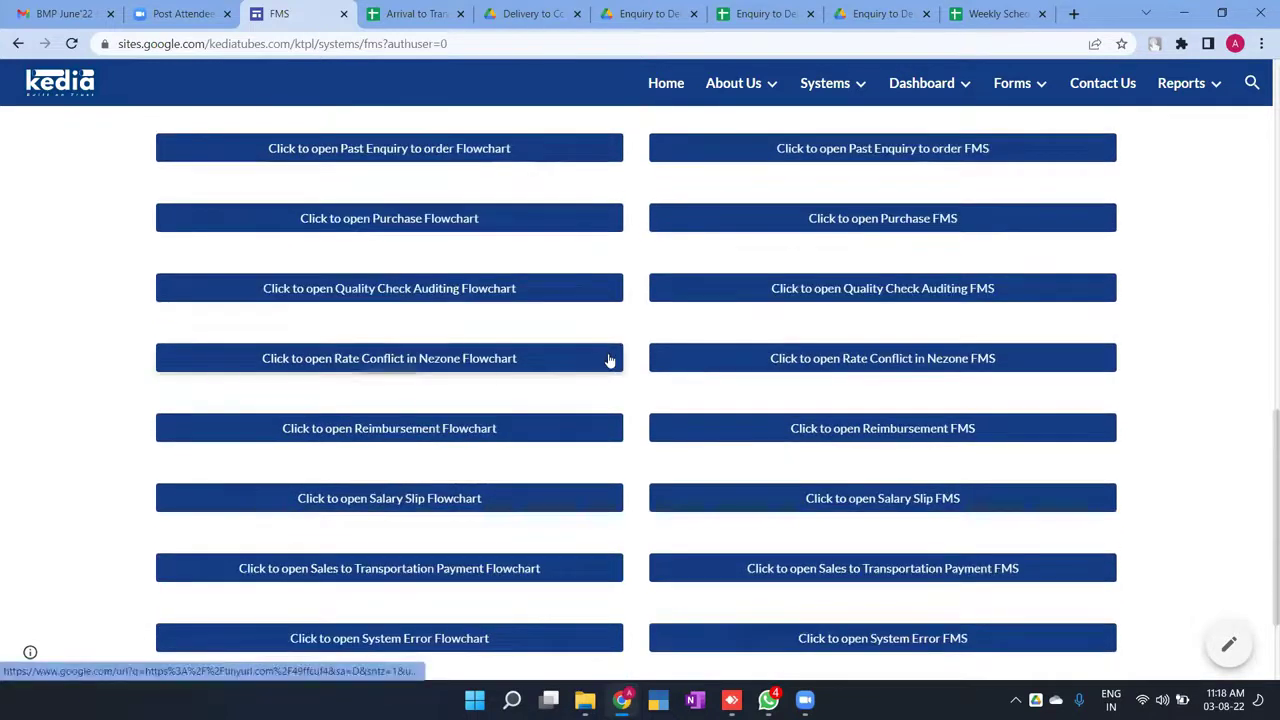
{"action": "scroll", "coordinate": [608, 360], "scroll_direction": "down", "scroll_amount": 1}
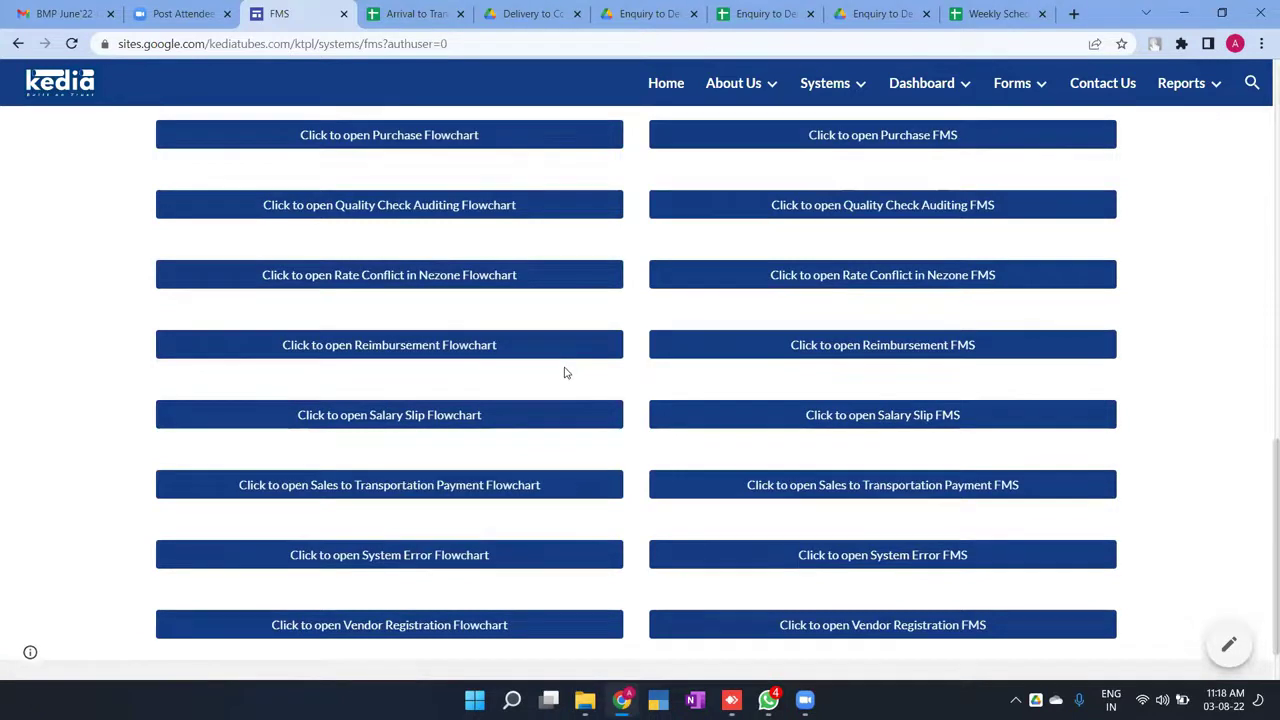
{"action": "scroll", "coordinate": [564, 373], "scroll_direction": "down", "scroll_amount": 1}
{"action": "scroll", "coordinate": [637, 389], "scroll_direction": "up", "scroll_amount": 4}
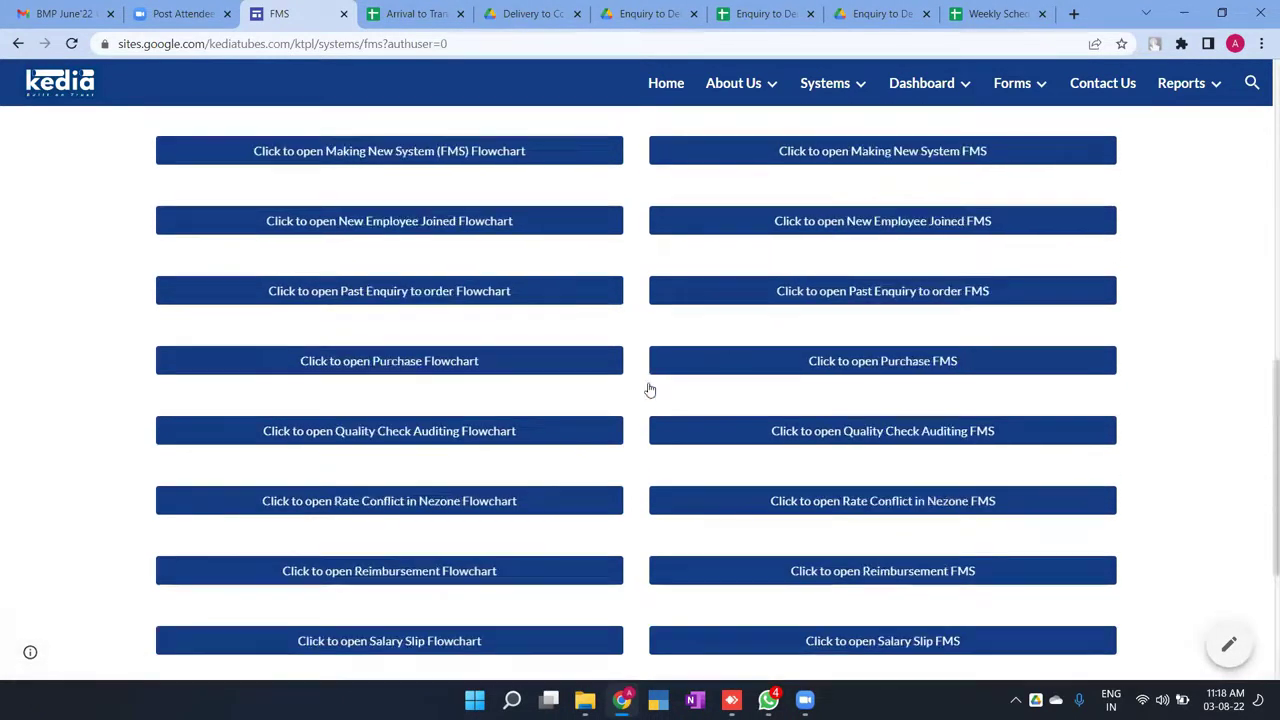
{"action": "scroll", "coordinate": [649, 390], "scroll_direction": "up", "scroll_amount": 5}
Step: Go to the site's DBMS page, open the IMS Sheet and show its Summary sheet
{"action": "mouse_move", "coordinate": [847, 86]}
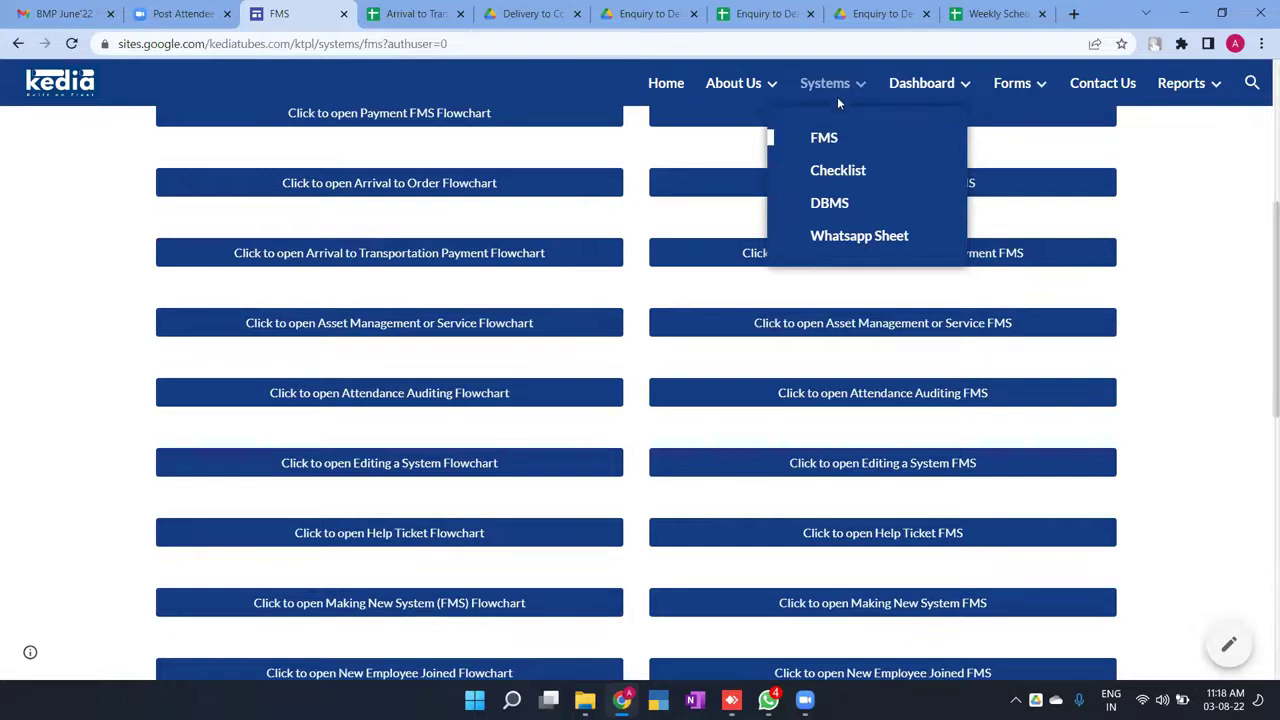
{"action": "left_click", "coordinate": [830, 208]}
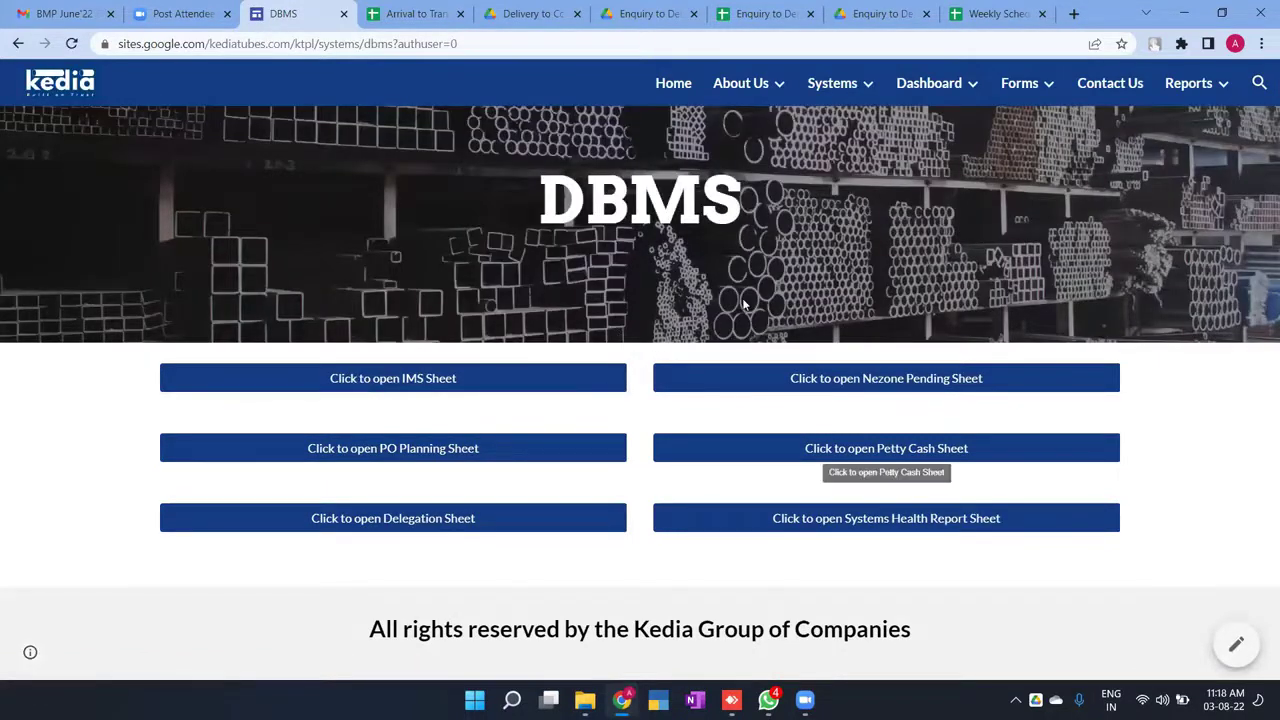
{"action": "left_click", "coordinate": [428, 385]}
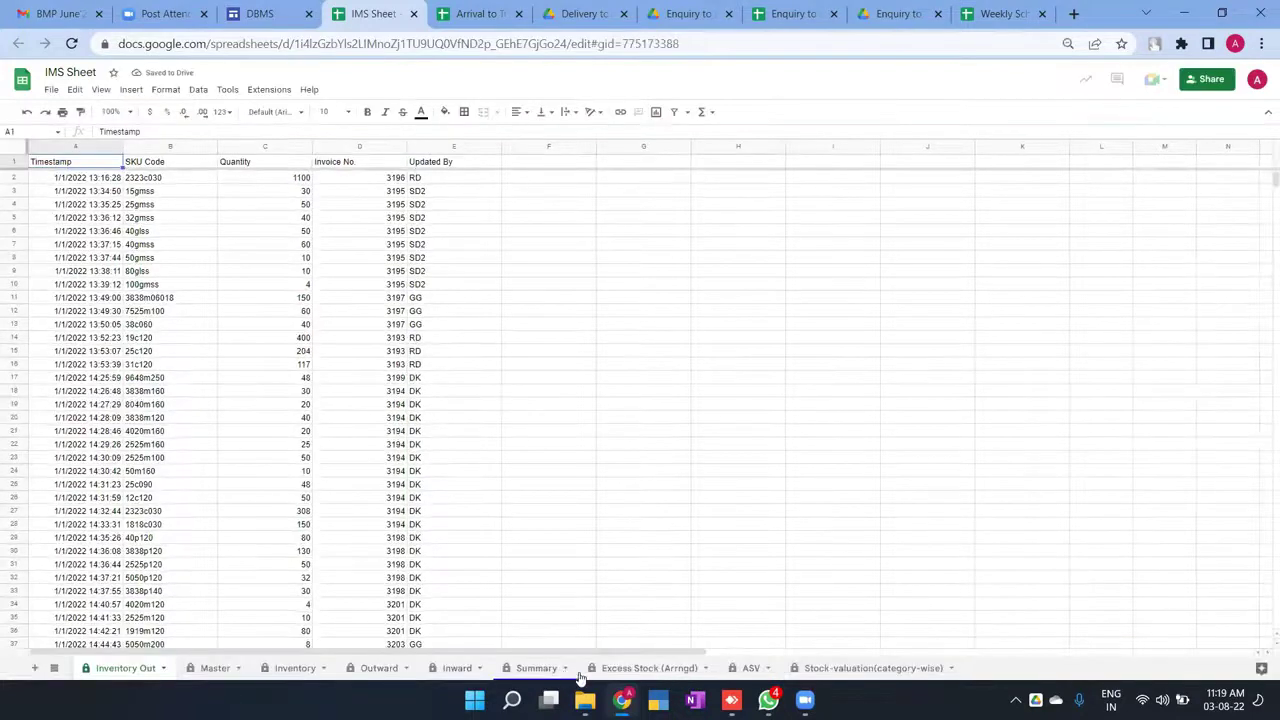
{"action": "left_click", "coordinate": [549, 672]}
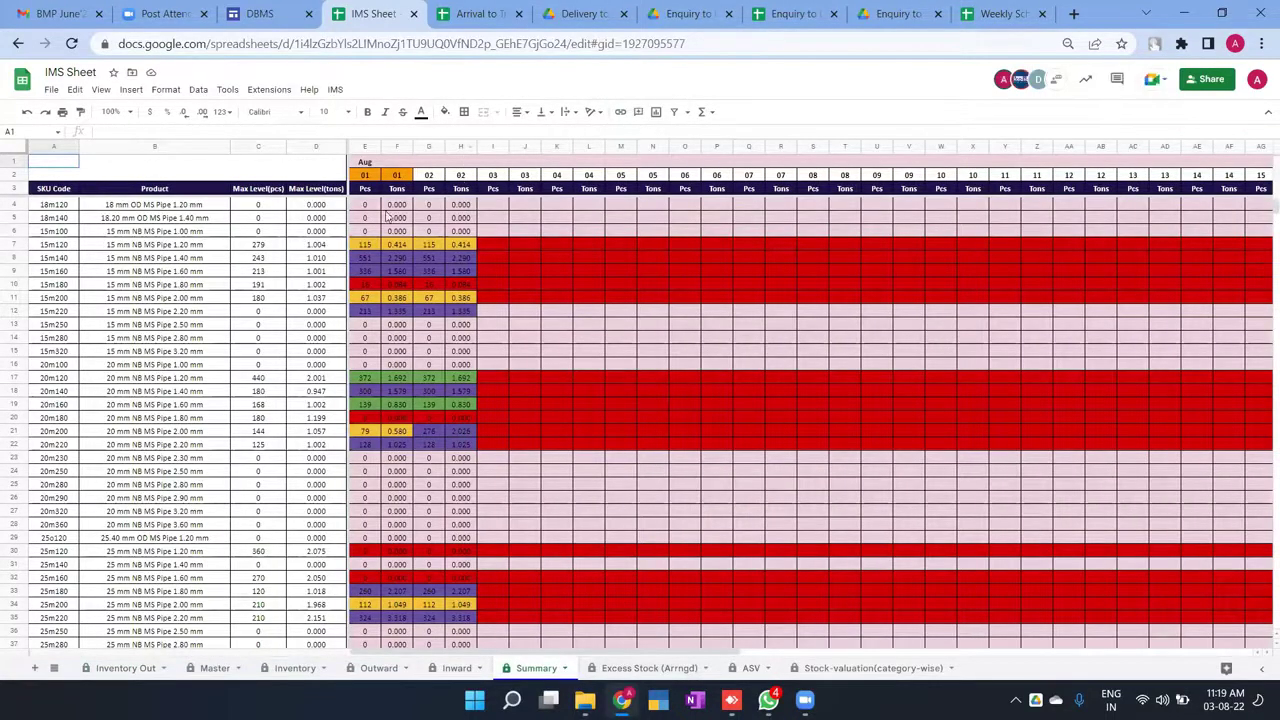
Step: Examine the maximum levels and colour-coded August stock of the pipe products down to the SS pipes in the Summary sheet
{"action": "scroll", "coordinate": [167, 335], "scroll_direction": "down", "scroll_amount": 5}
{"action": "scroll", "coordinate": [167, 335], "scroll_direction": "down", "scroll_amount": 1}
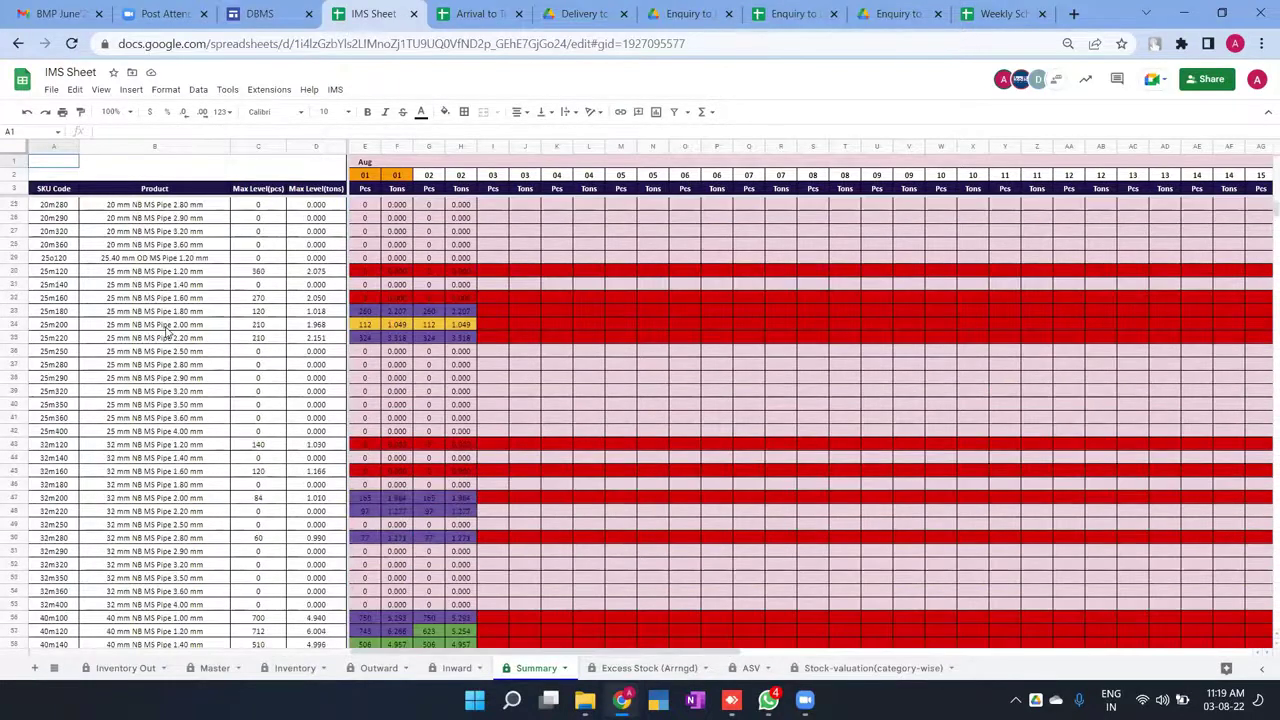
{"action": "scroll", "coordinate": [167, 335], "scroll_direction": "down", "scroll_amount": 15}
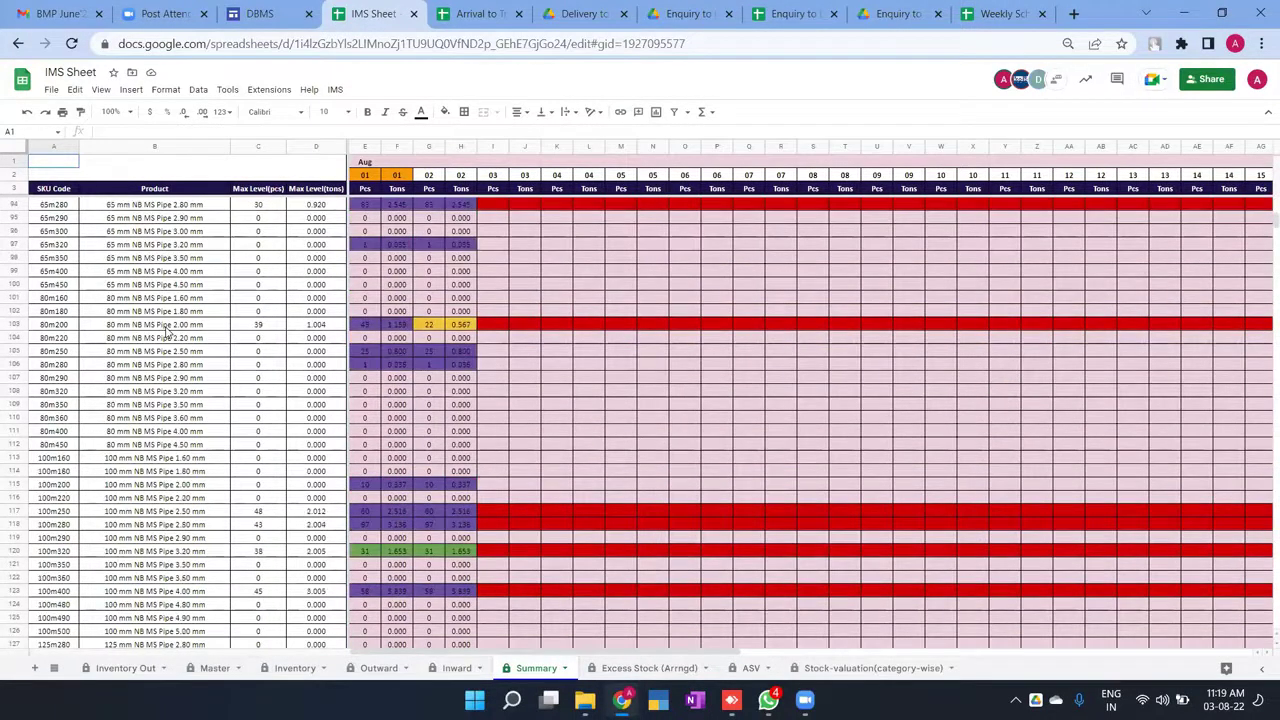
{"action": "scroll", "coordinate": [167, 335], "scroll_direction": "down", "scroll_amount": 3}
{"action": "scroll", "coordinate": [167, 335], "scroll_direction": "down", "scroll_amount": 18}
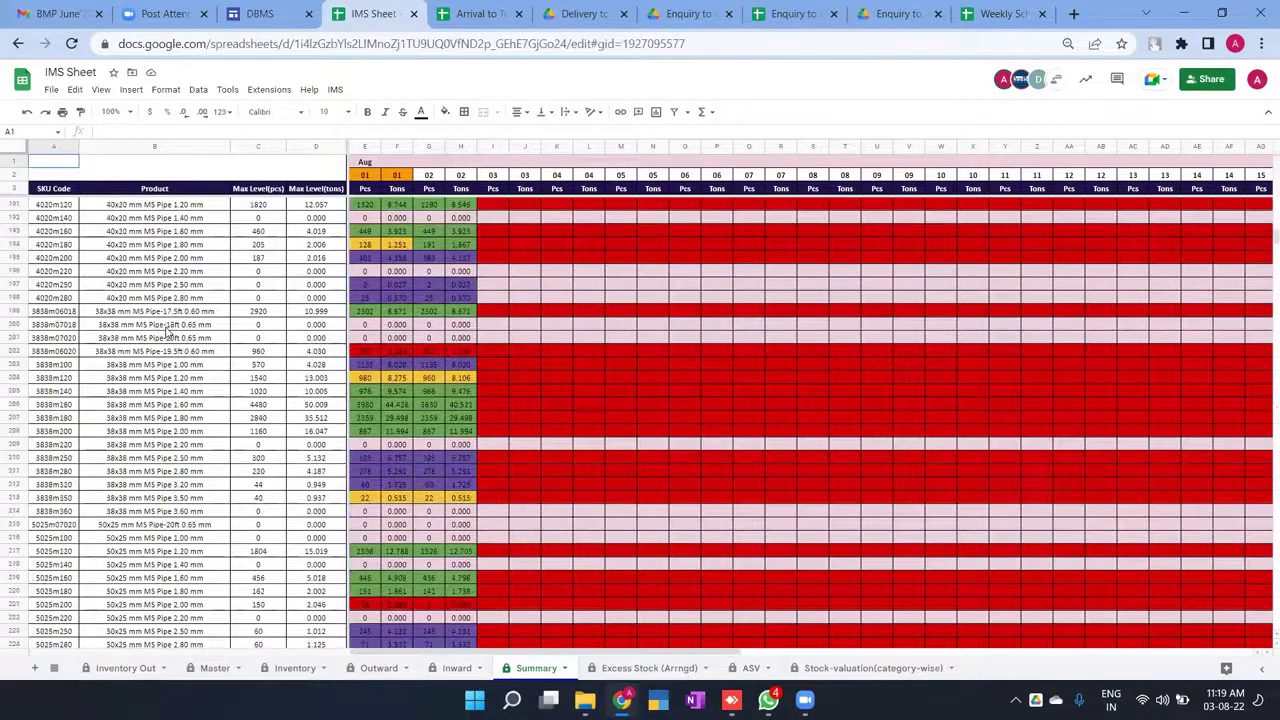
{"action": "scroll", "coordinate": [167, 335], "scroll_direction": "down", "scroll_amount": 20}
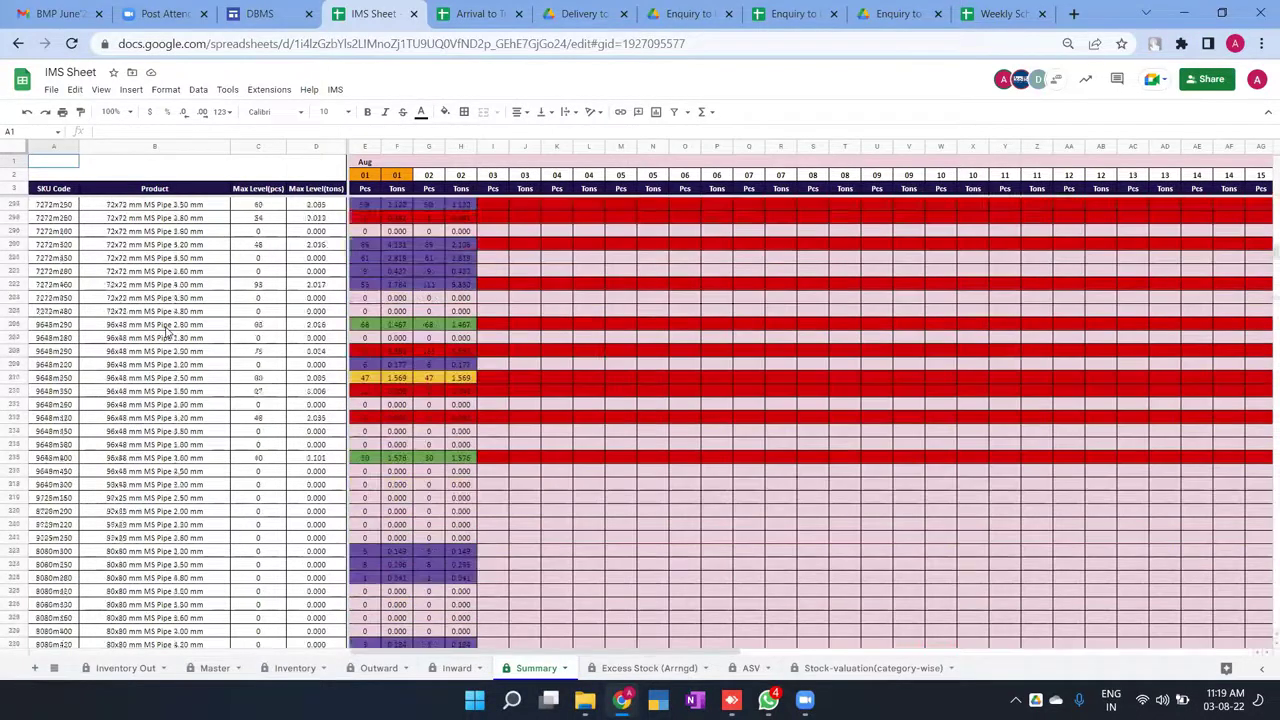
{"action": "scroll", "coordinate": [167, 335], "scroll_direction": "down", "scroll_amount": 4}
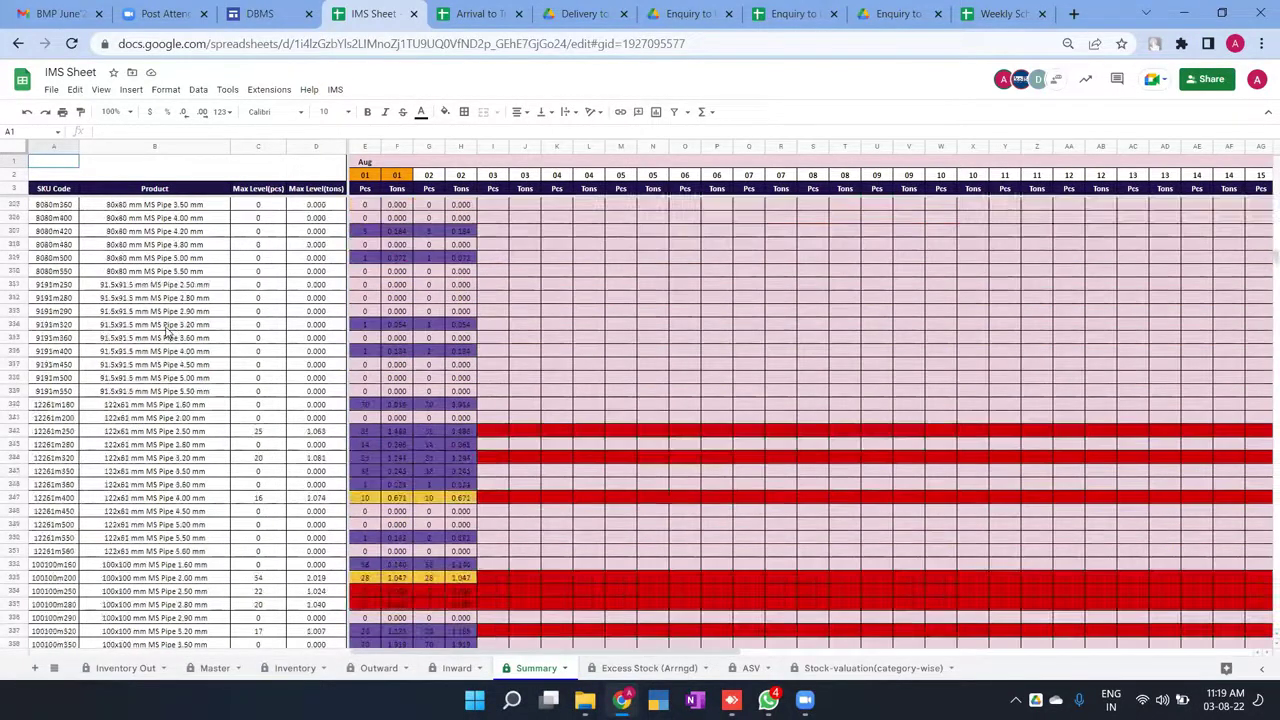
{"action": "scroll", "coordinate": [167, 335], "scroll_direction": "down", "scroll_amount": 20}
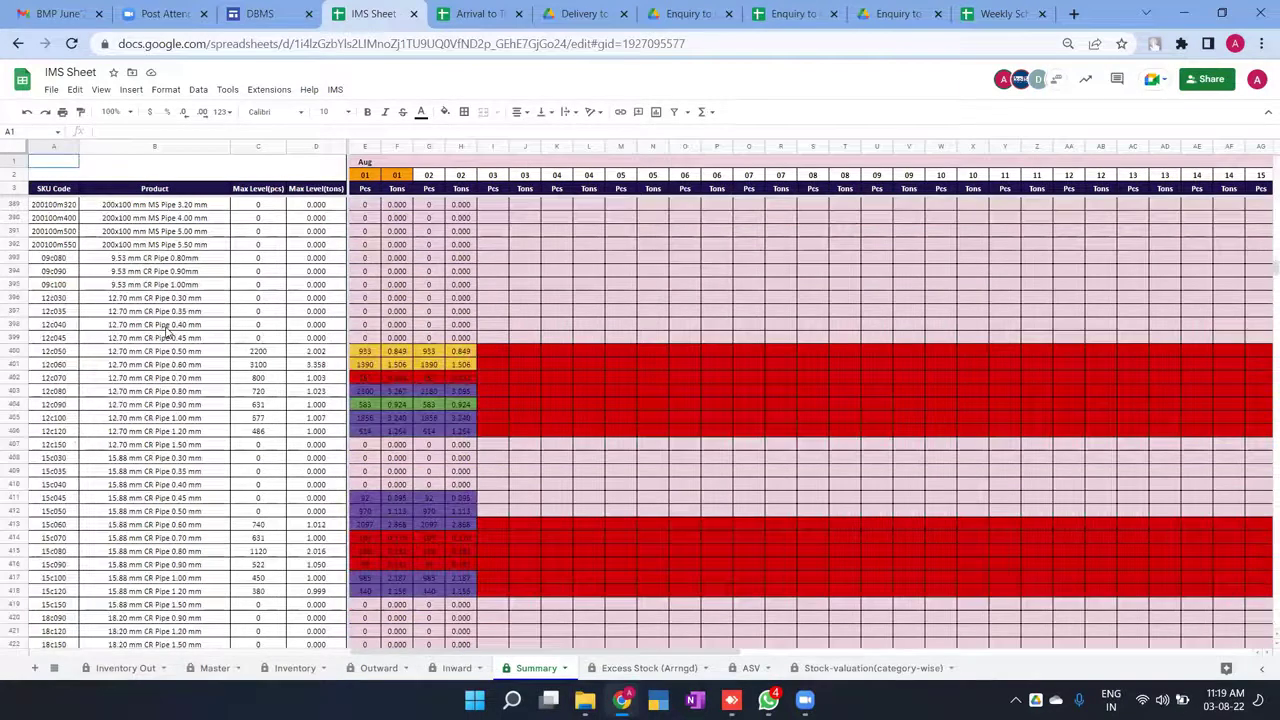
{"action": "scroll", "coordinate": [167, 335], "scroll_direction": "down", "scroll_amount": 16}
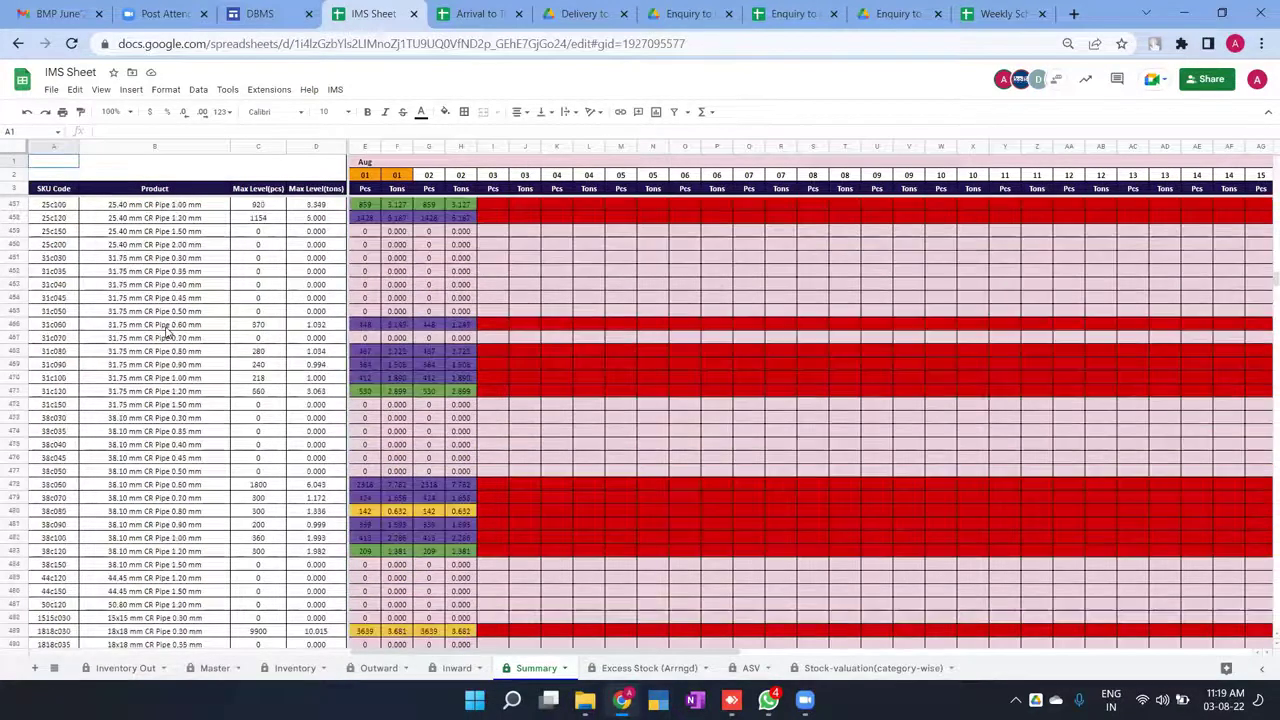
{"action": "scroll", "coordinate": [167, 335], "scroll_direction": "down", "scroll_amount": 18}
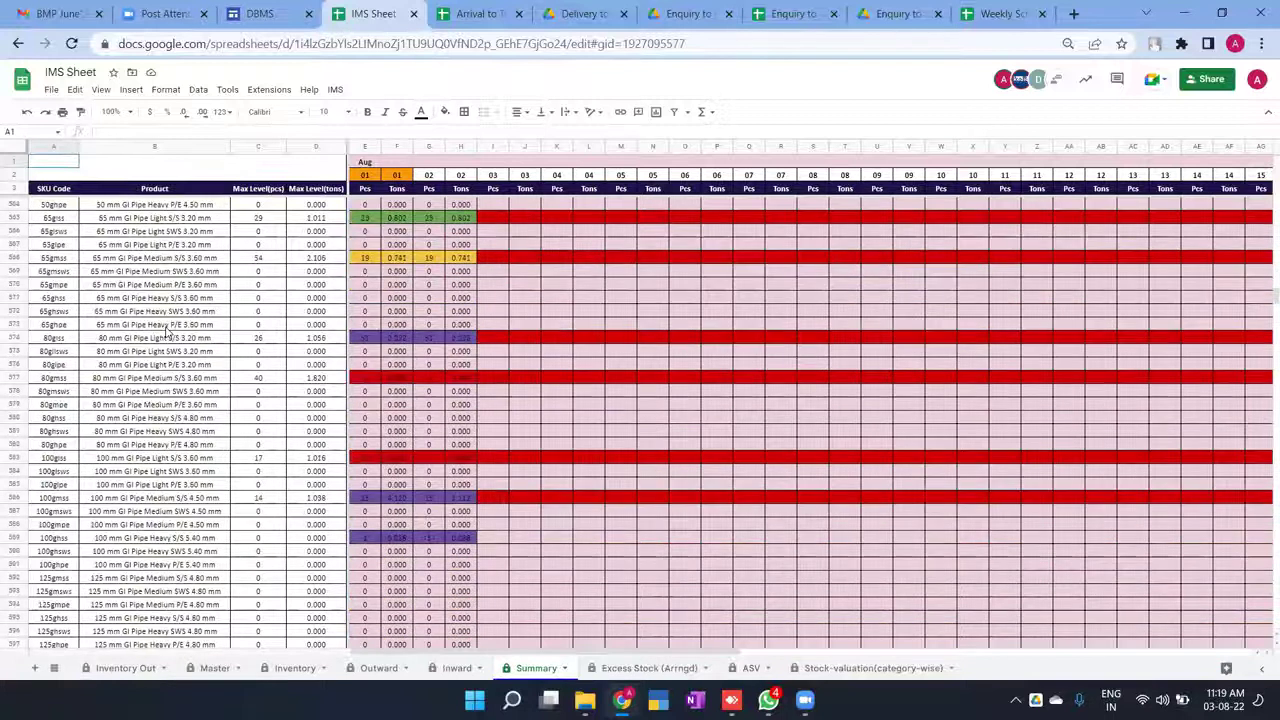
{"action": "scroll", "coordinate": [167, 335], "scroll_direction": "down", "scroll_amount": 9}
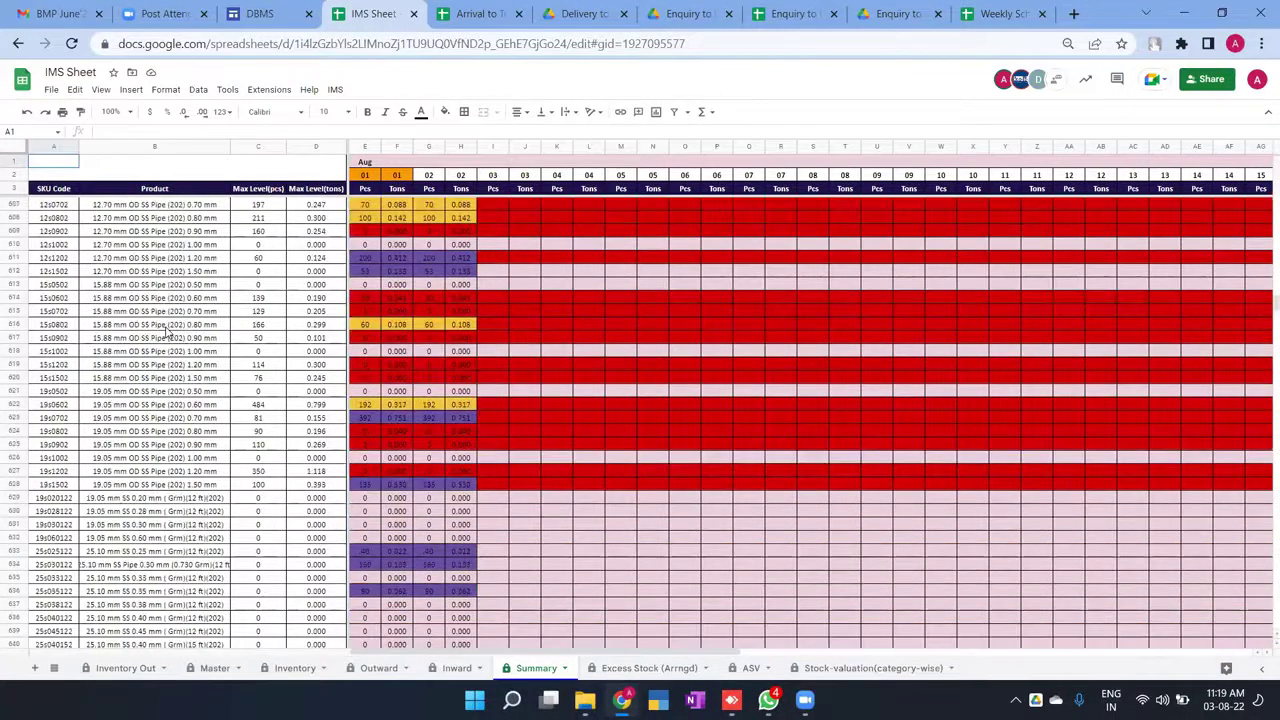
{"action": "scroll", "coordinate": [432, 142], "scroll_direction": "down", "scroll_amount": 9}
Step: Select the Pcs column for 02 August, and select the product cell of 15 mm NB MS Pipe 2.00 mm
{"action": "left_click", "coordinate": [428, 146]}
{"action": "left_click_drag", "start_coordinate": [428, 146], "coordinate": [462, 150]}
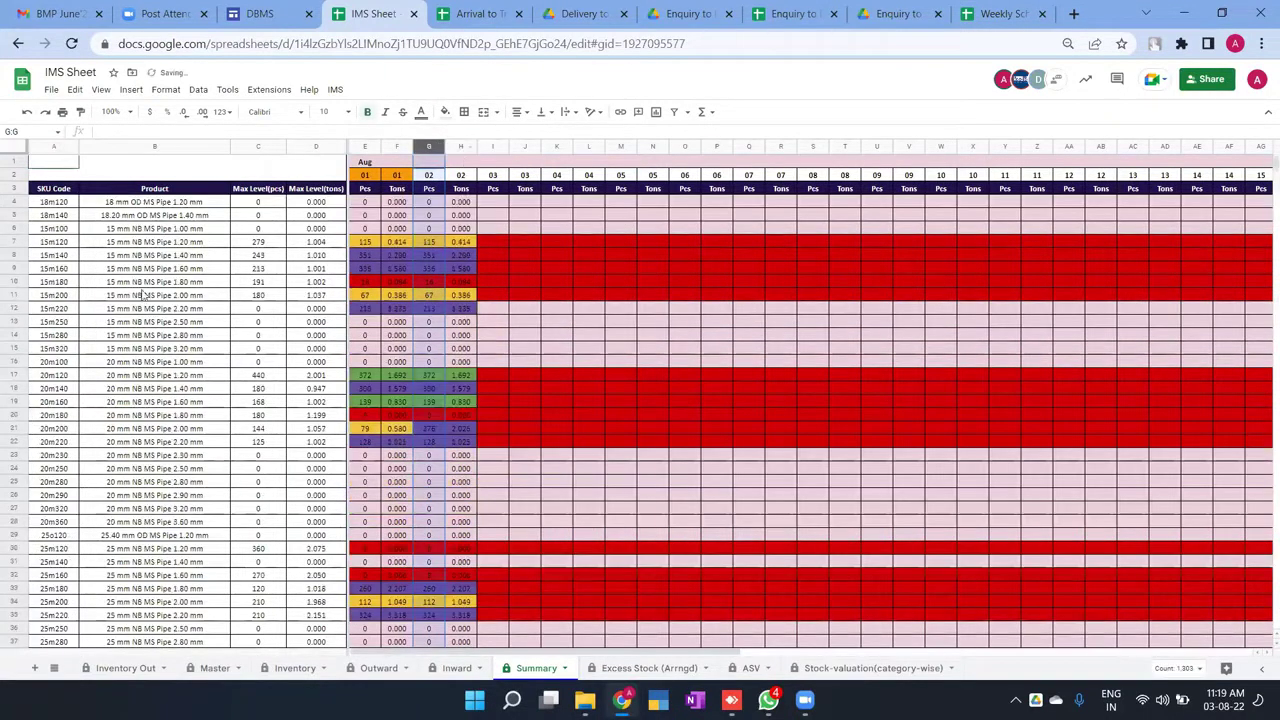
{"action": "left_click", "coordinate": [110, 297]}
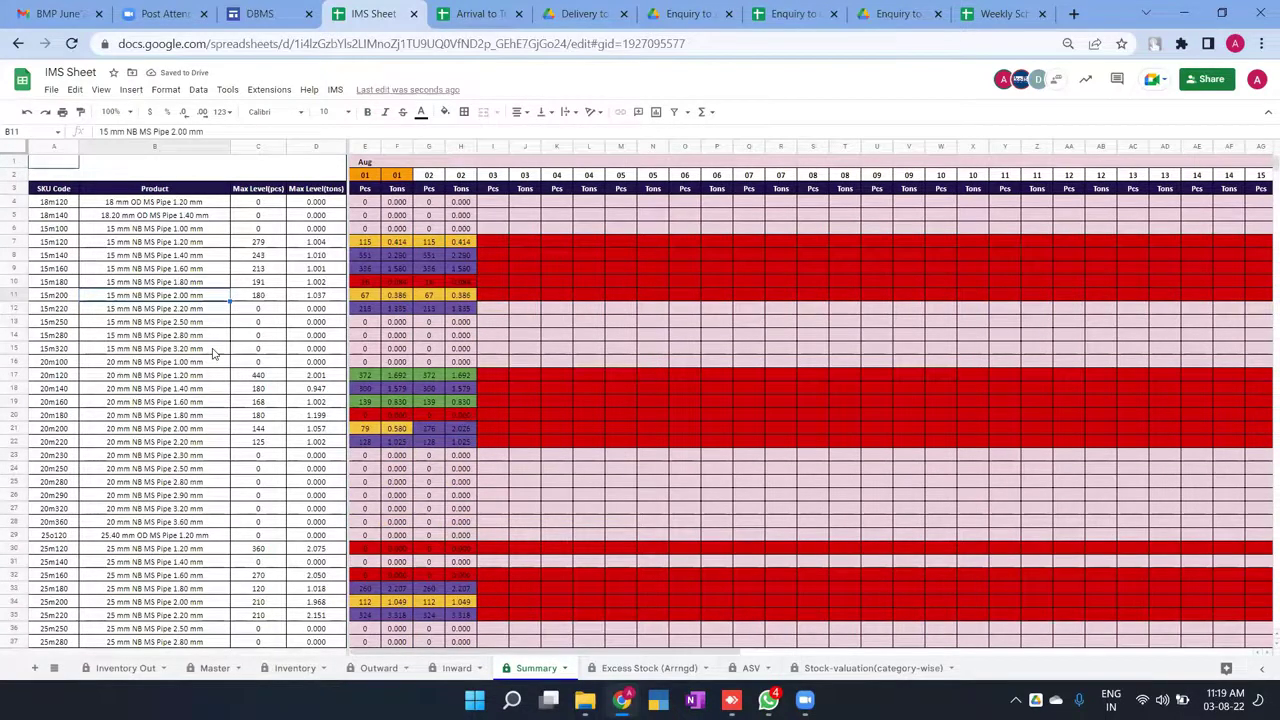
Step: Go through the MS pipe and CR pipe rows of the Summary sheet, comparing maximum levels with the 01 and 02 August stock
{"action": "scroll", "coordinate": [212, 352], "scroll_direction": "down", "scroll_amount": 5}
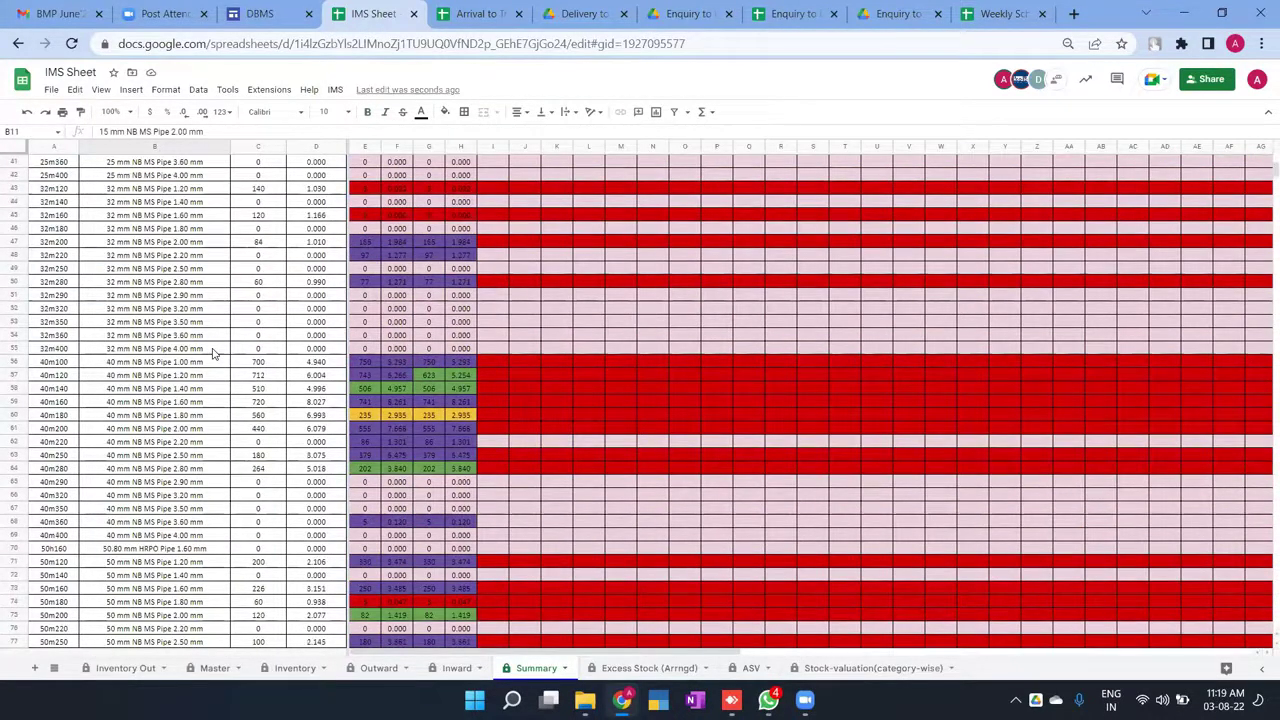
{"action": "scroll", "coordinate": [212, 352], "scroll_direction": "down", "scroll_amount": 9}
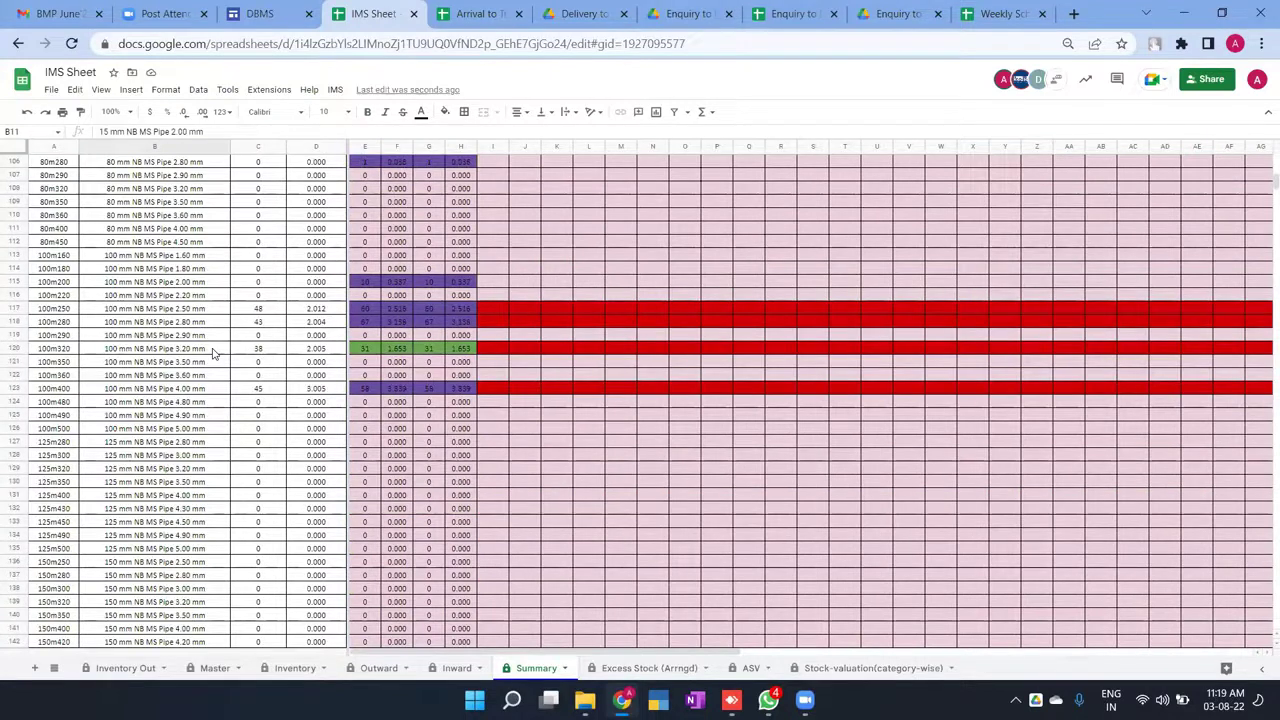
{"action": "scroll", "coordinate": [212, 352], "scroll_direction": "down", "scroll_amount": 6}
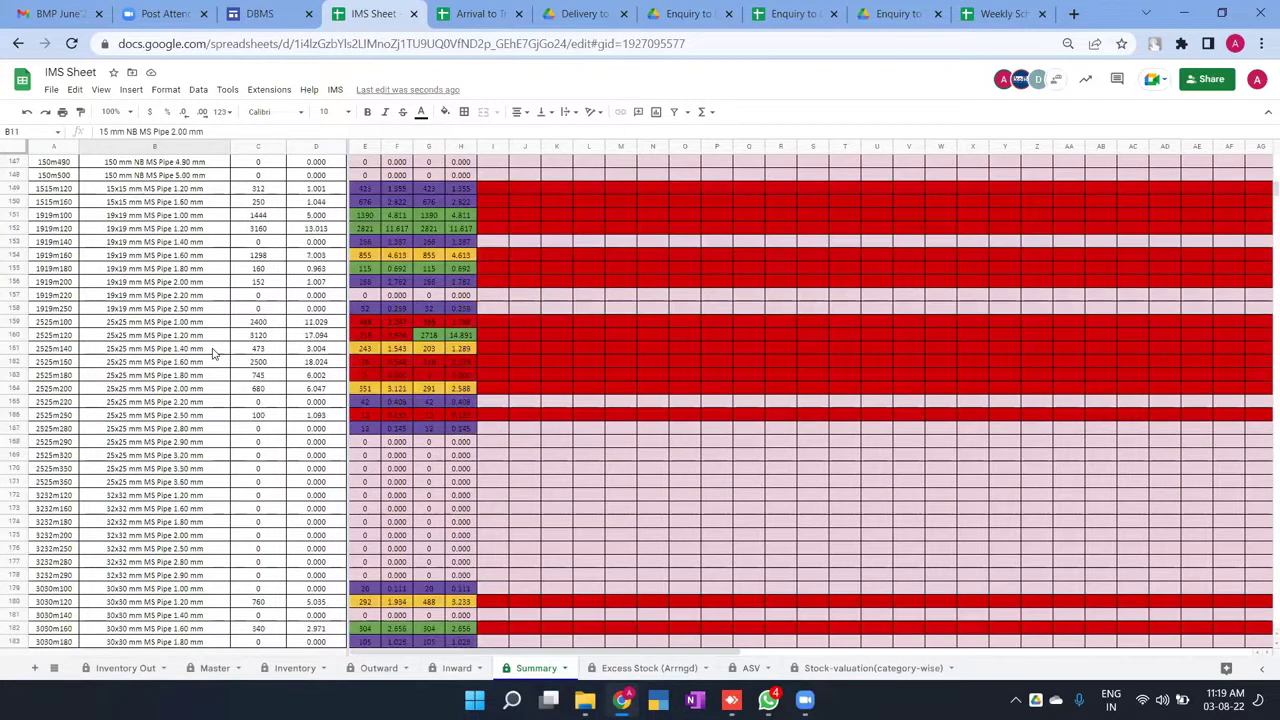
{"action": "scroll", "coordinate": [212, 352], "scroll_direction": "down", "scroll_amount": 6}
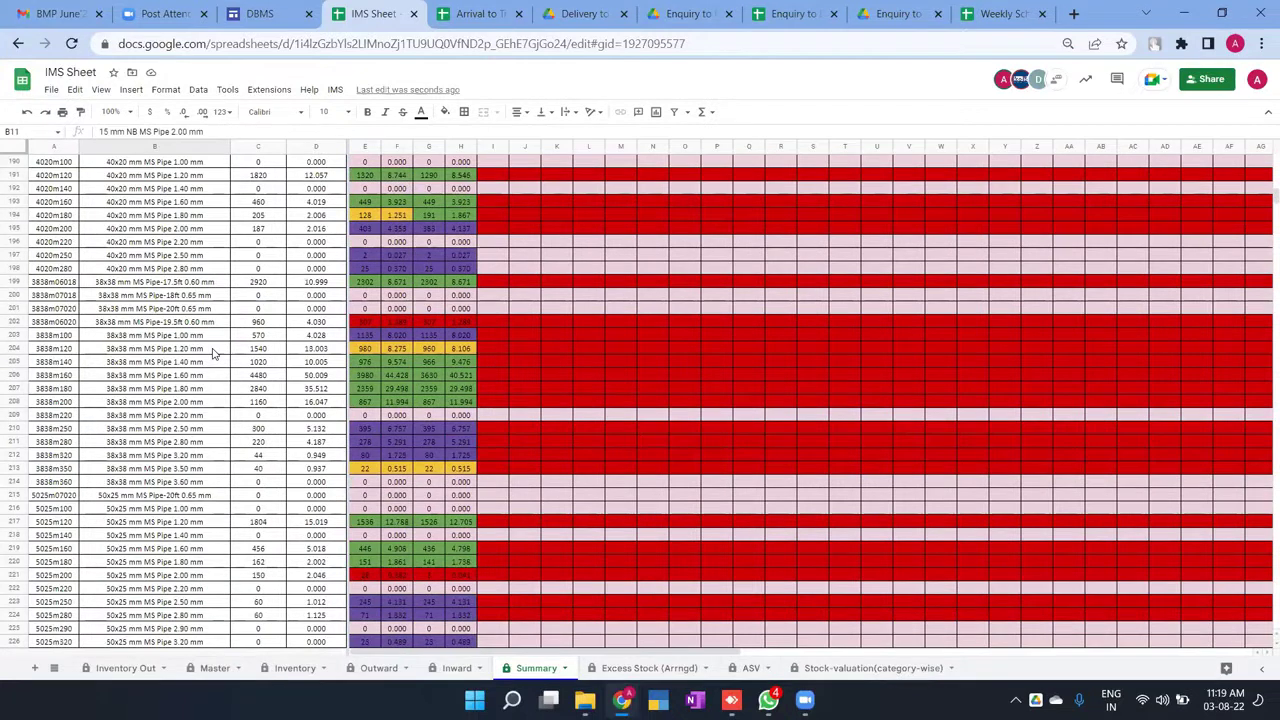
{"action": "scroll", "coordinate": [212, 352], "scroll_direction": "down", "scroll_amount": 3}
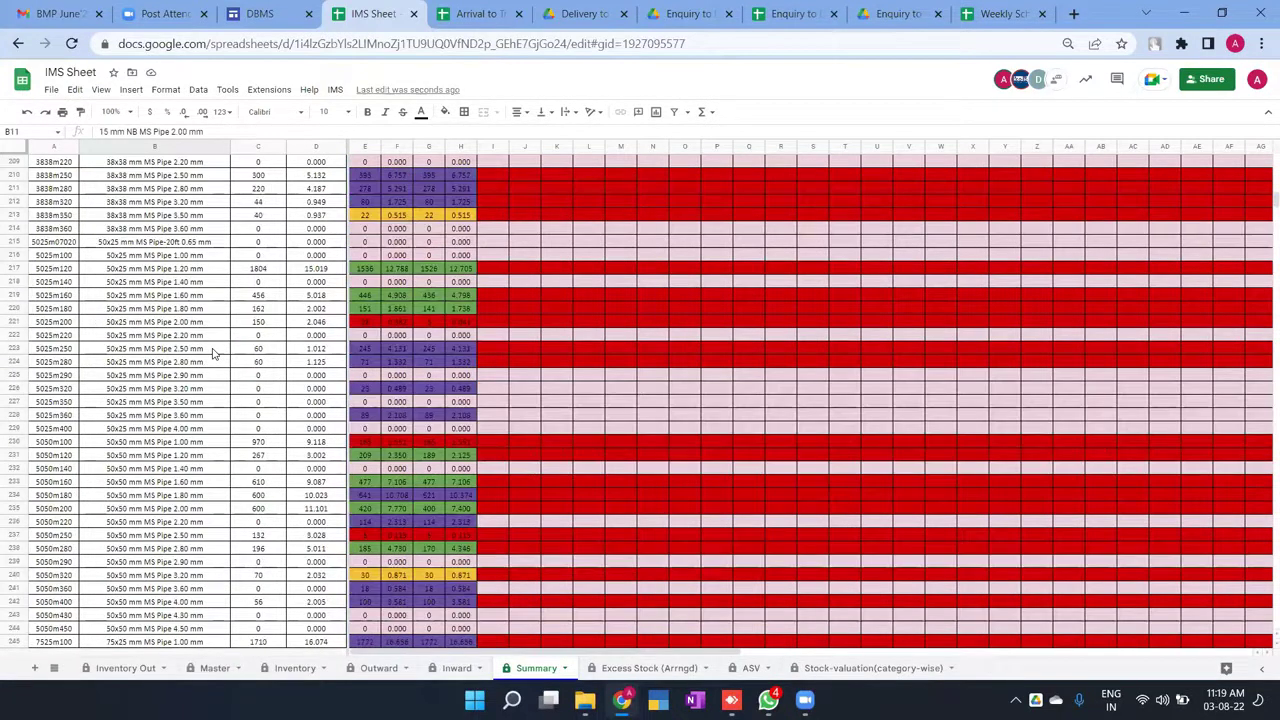
{"action": "scroll", "coordinate": [212, 352], "scroll_direction": "down", "scroll_amount": 15}
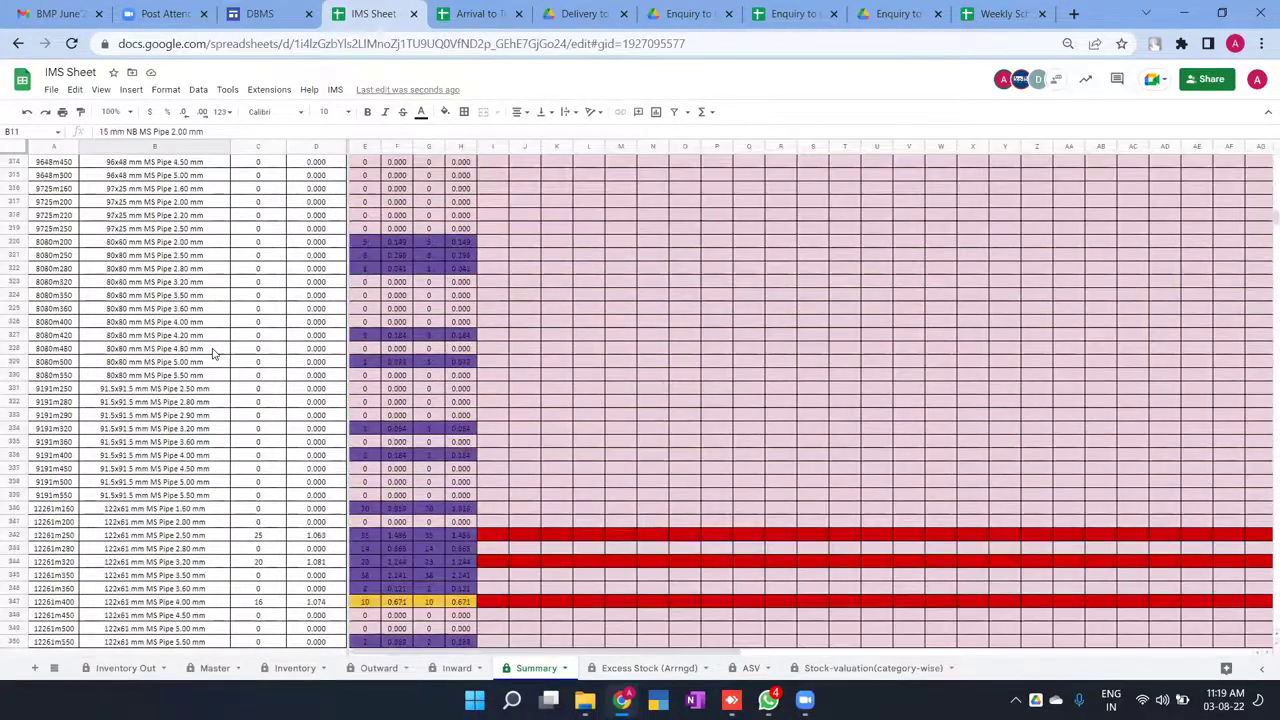
{"action": "scroll", "coordinate": [212, 352], "scroll_direction": "down", "scroll_amount": 13}
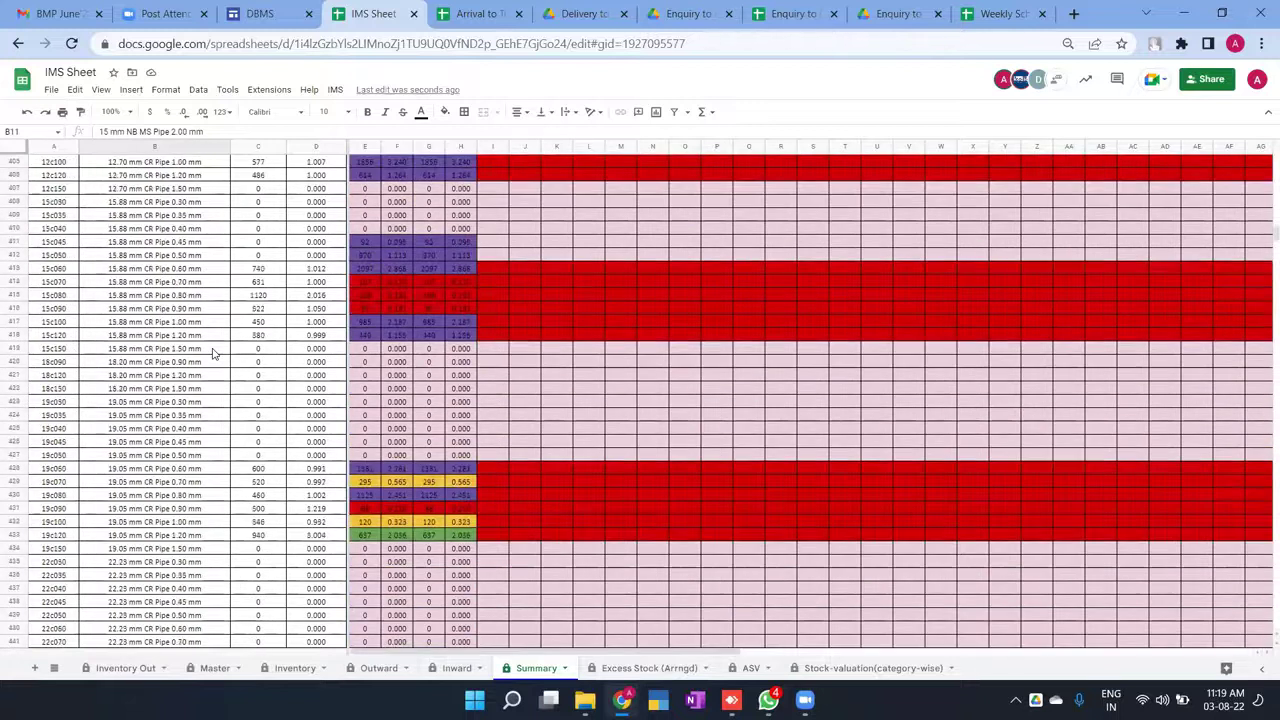
{"action": "scroll", "coordinate": [212, 352], "scroll_direction": "down", "scroll_amount": 2}
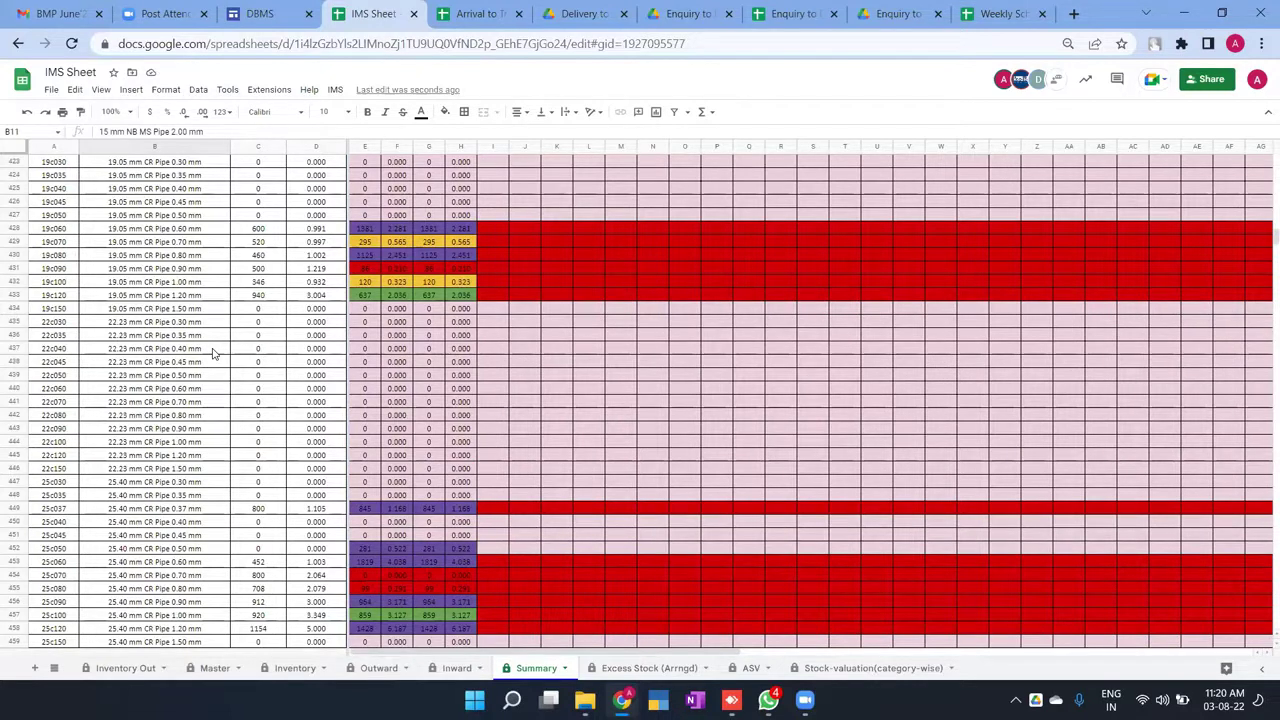
{"action": "scroll", "coordinate": [212, 352], "scroll_direction": "down", "scroll_amount": 8}
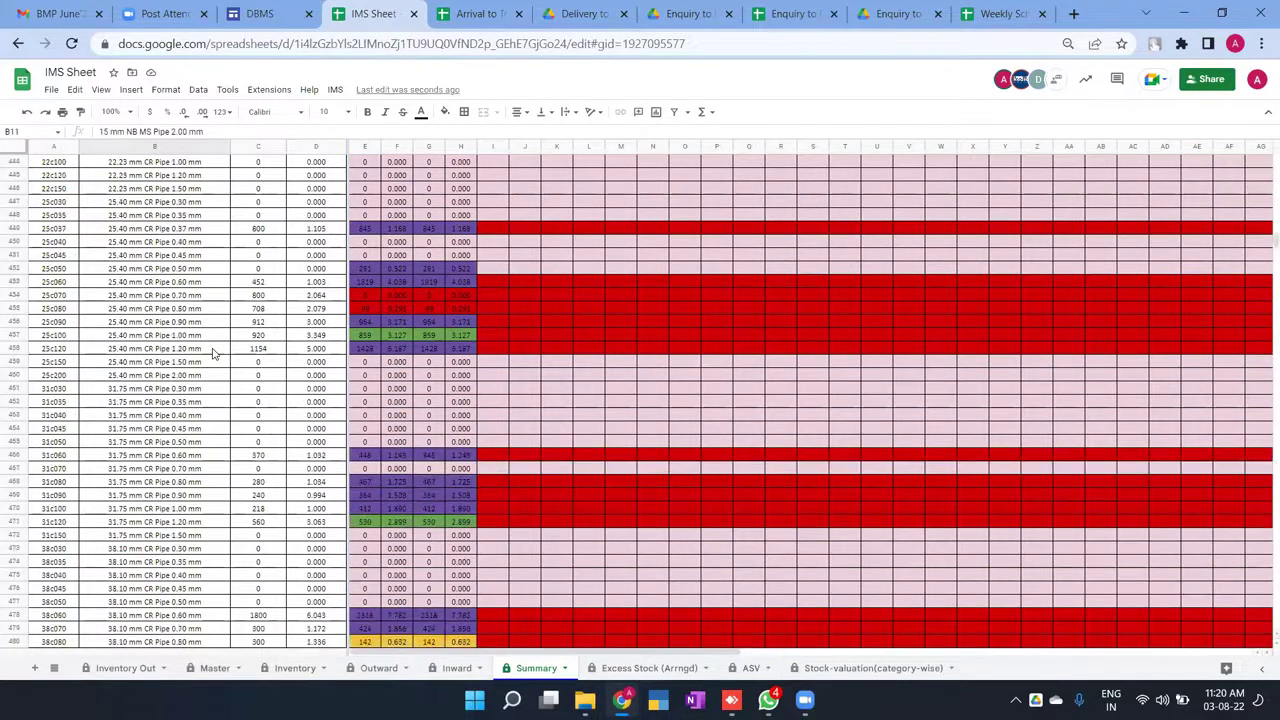
Step: Select the product cell of 31.75 mm CR Pipe 1.20 mm and check the stock rows of the GI and SS pipes
{"action": "left_click", "coordinate": [198, 362]}
{"action": "scroll", "coordinate": [182, 327], "scroll_direction": "down", "scroll_amount": 9}
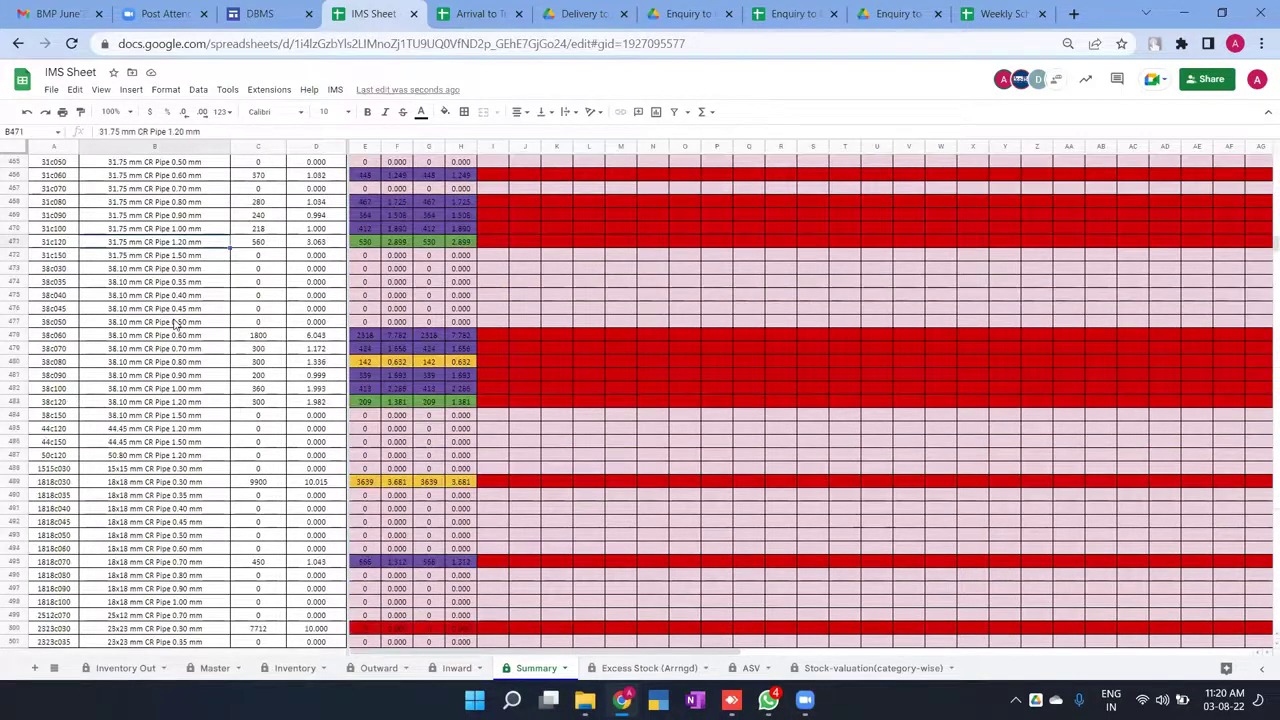
{"action": "scroll", "coordinate": [175, 325], "scroll_direction": "down", "scroll_amount": 5}
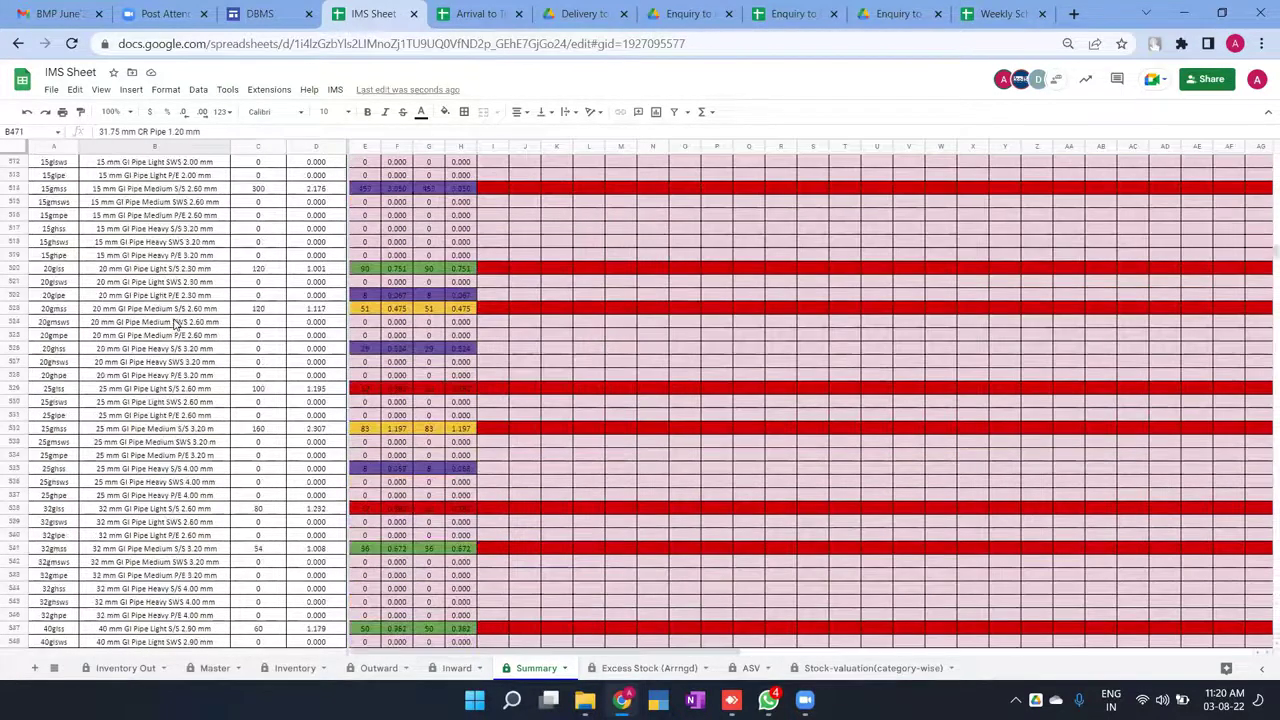
{"action": "scroll", "coordinate": [175, 325], "scroll_direction": "down", "scroll_amount": 20}
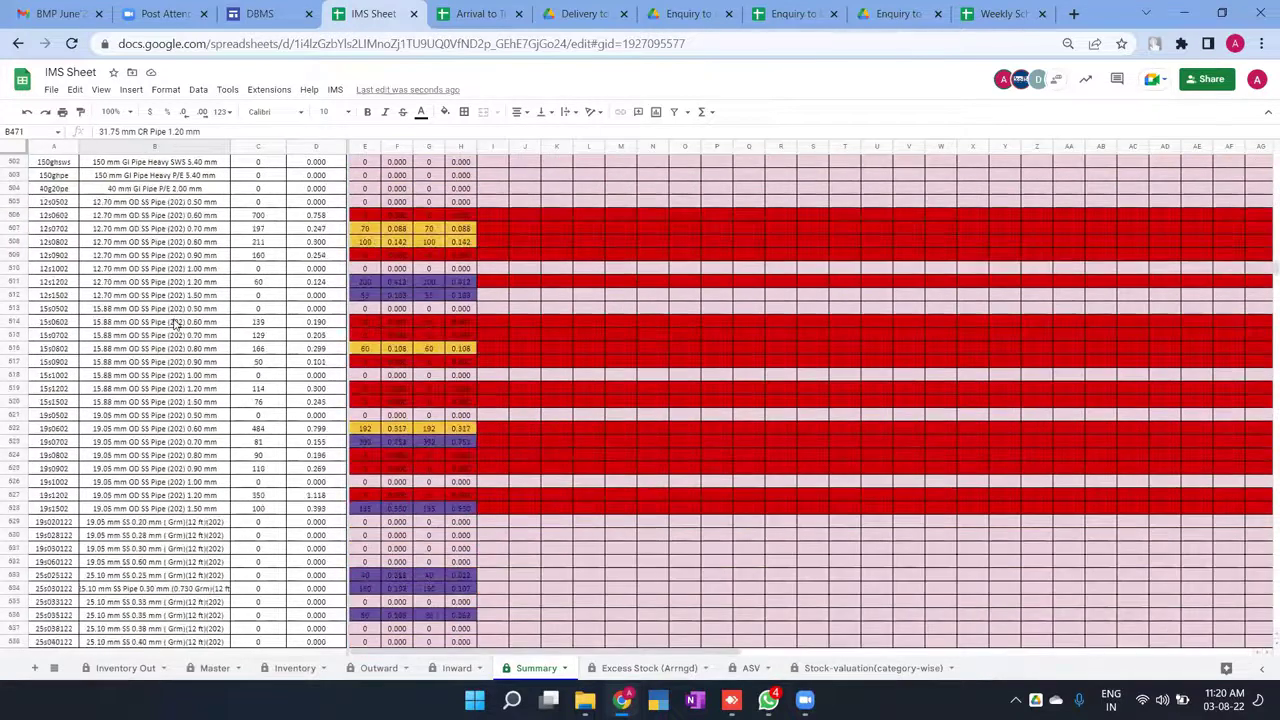
Step: Examine maximum levels and colour-coded 01 and 02 August stock of the SS and GP pipes down to the end of the Summary list
{"action": "scroll", "coordinate": [175, 325], "scroll_direction": "down", "scroll_amount": 12}
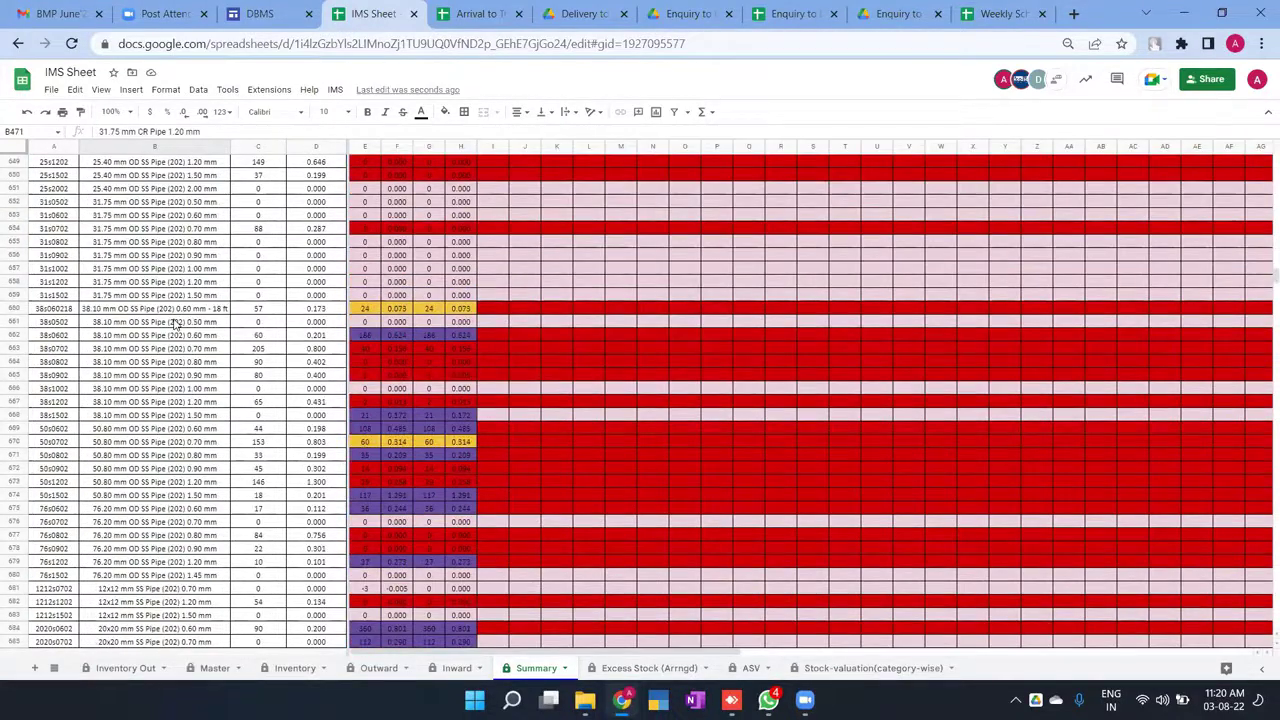
{"action": "scroll", "coordinate": [175, 325], "scroll_direction": "down", "scroll_amount": 15}
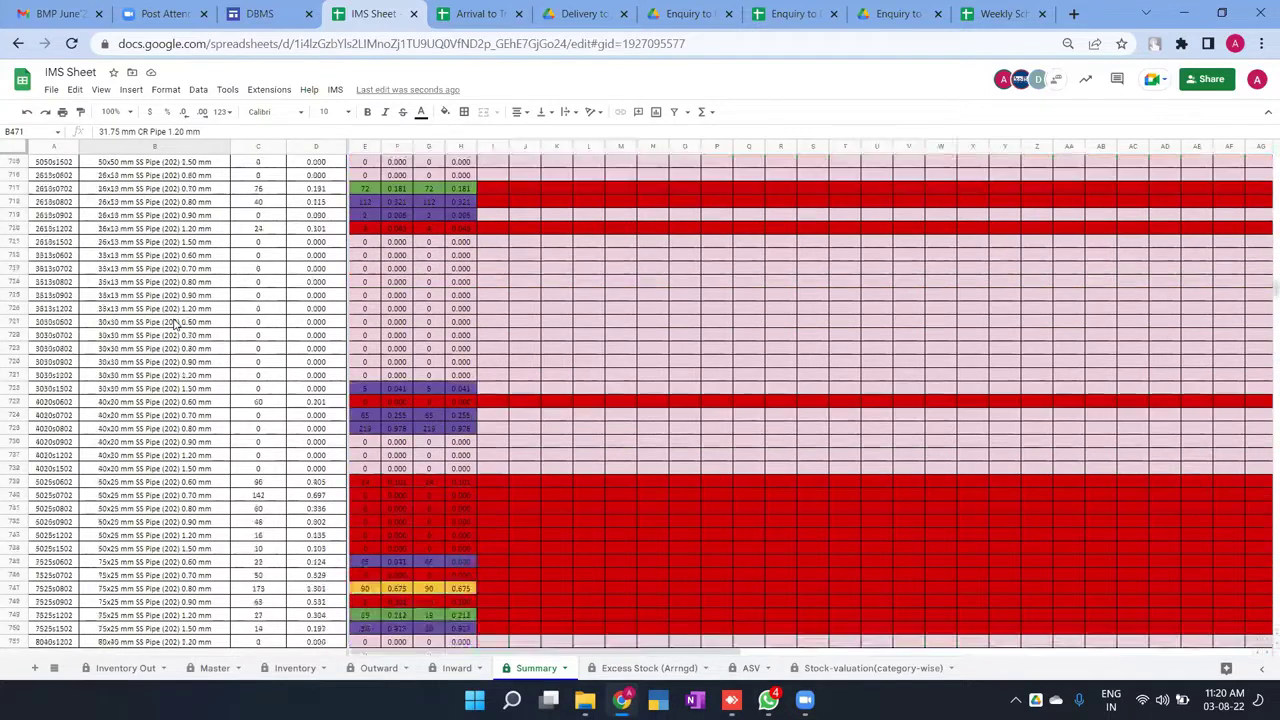
{"action": "scroll", "coordinate": [175, 325], "scroll_direction": "down", "scroll_amount": 6}
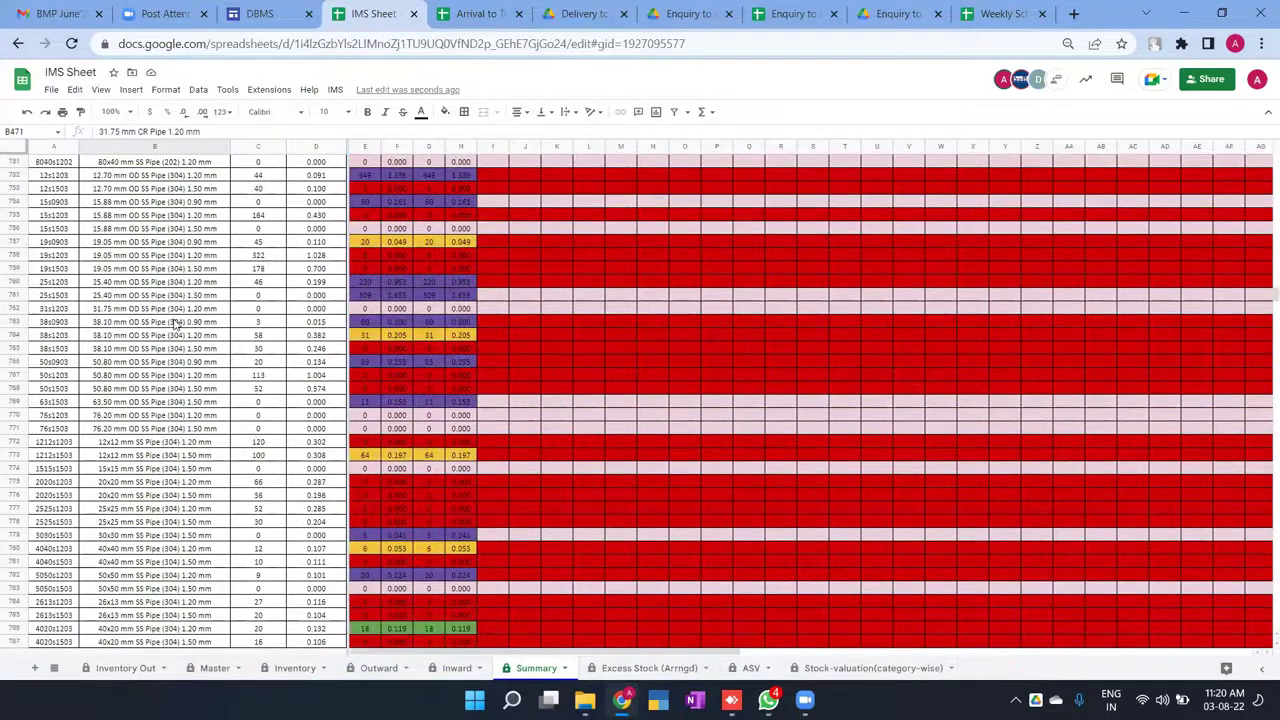
{"action": "scroll", "coordinate": [175, 325], "scroll_direction": "down", "scroll_amount": 20}
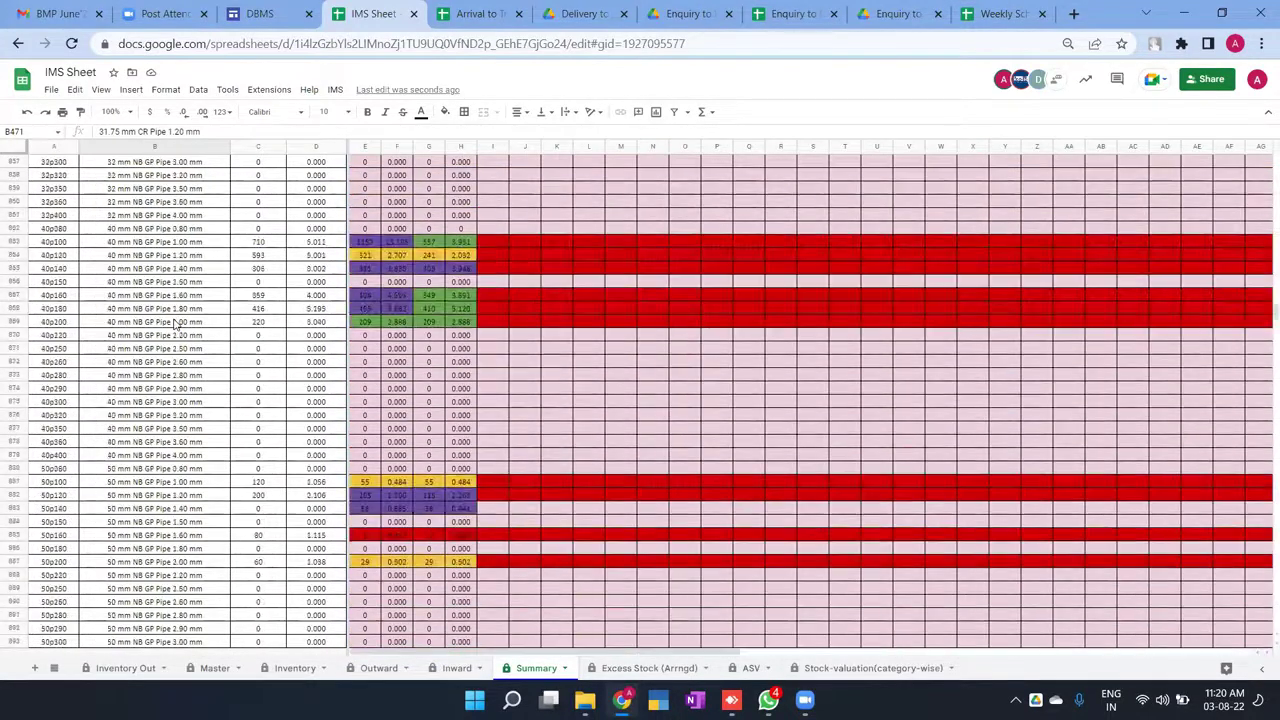
{"action": "scroll", "coordinate": [175, 325], "scroll_direction": "down", "scroll_amount": 20}
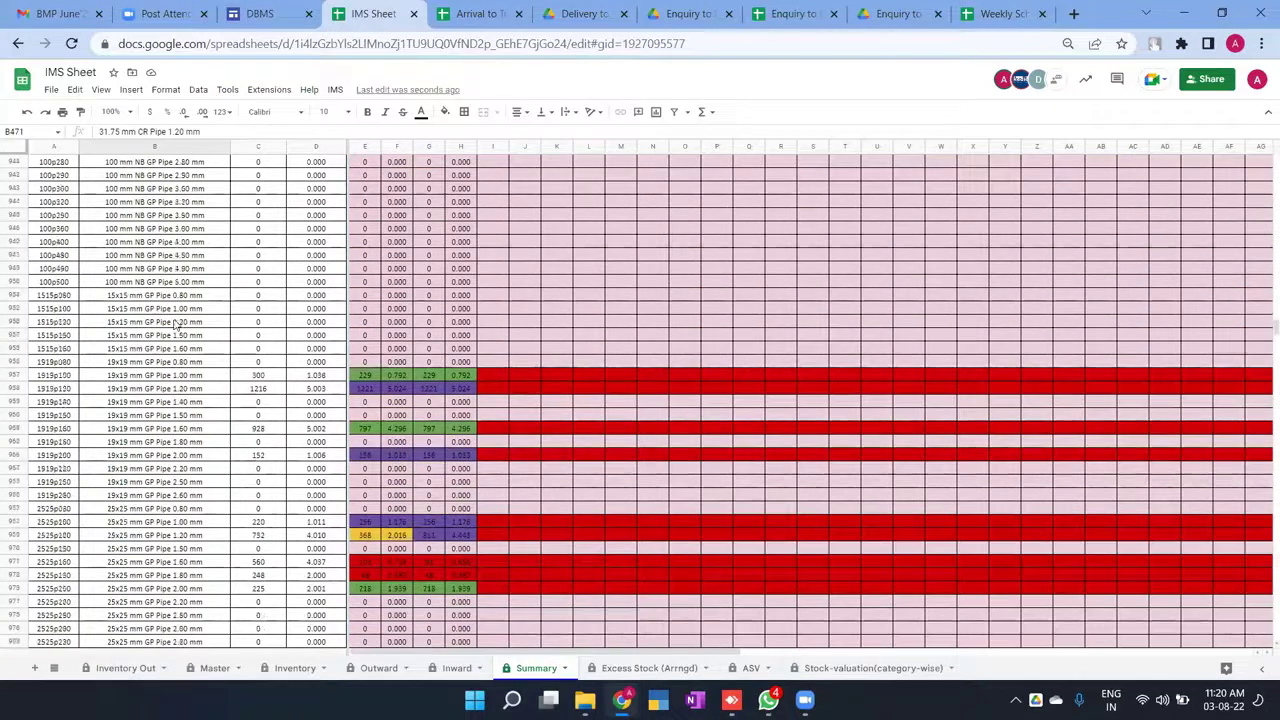
{"action": "scroll", "coordinate": [175, 325], "scroll_direction": "down", "scroll_amount": 11}
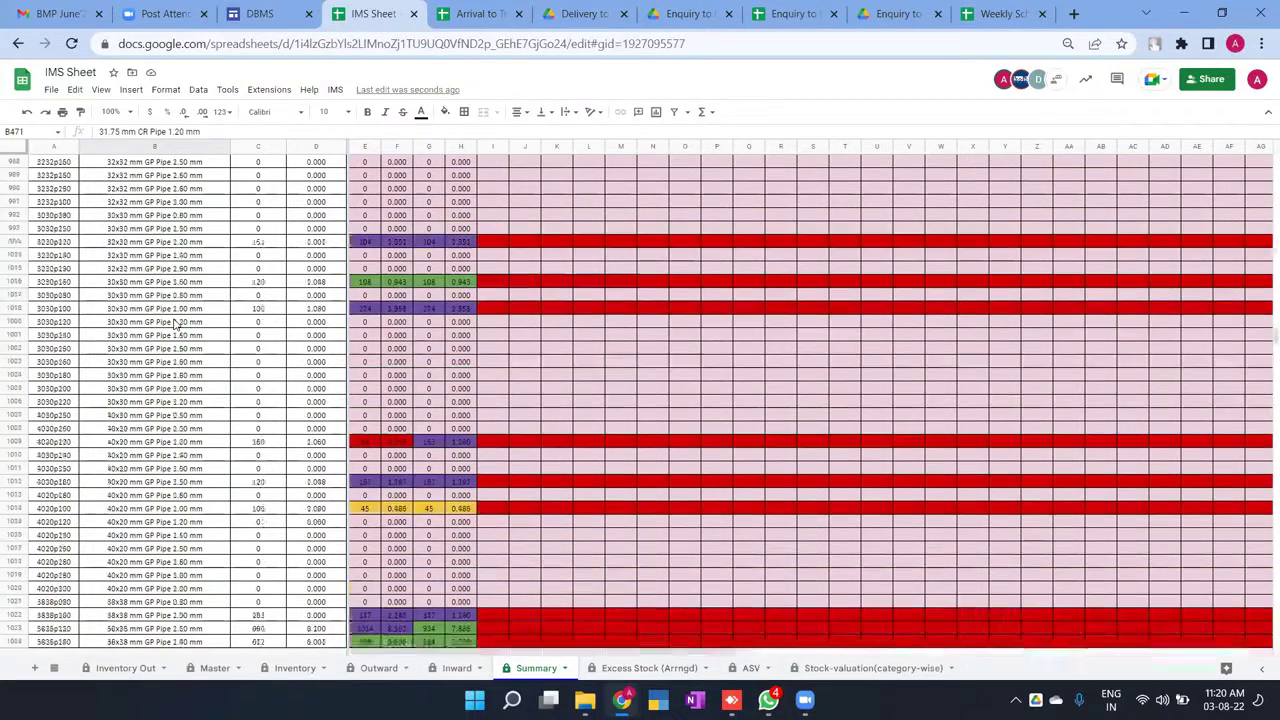
{"action": "scroll", "coordinate": [175, 325], "scroll_direction": "down", "scroll_amount": 16}
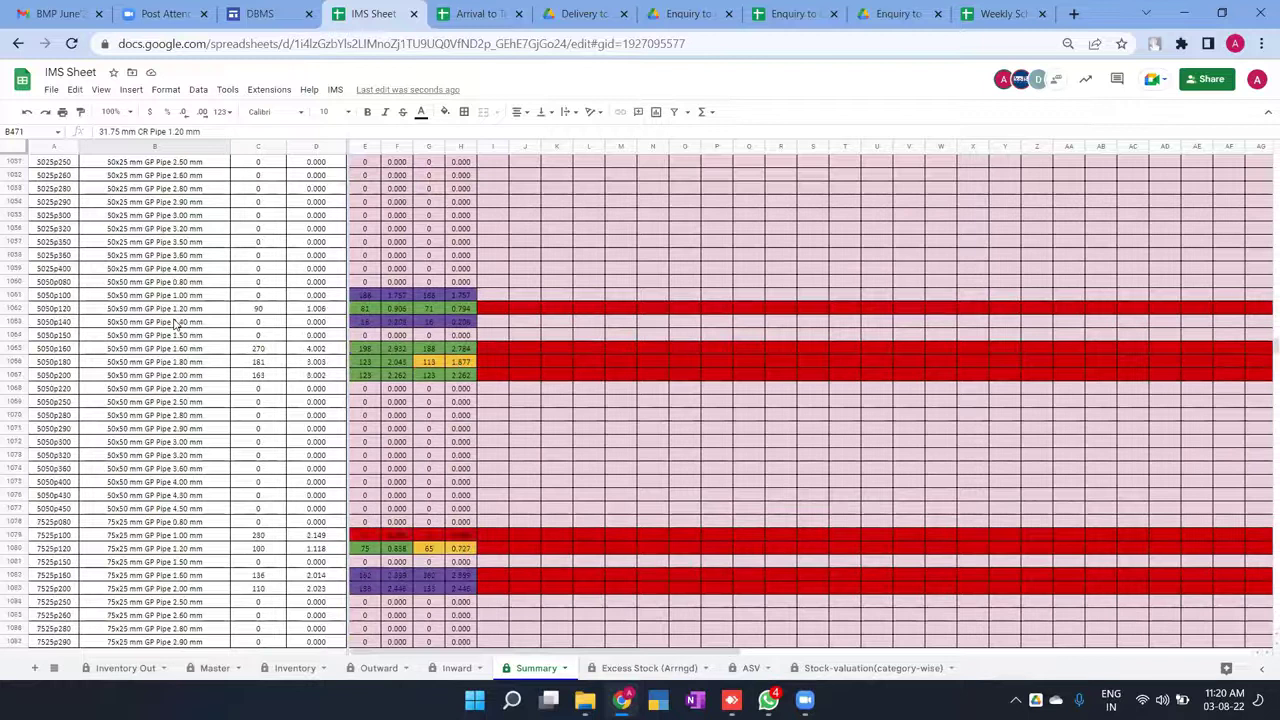
{"action": "scroll", "coordinate": [175, 325], "scroll_direction": "down", "scroll_amount": 20}
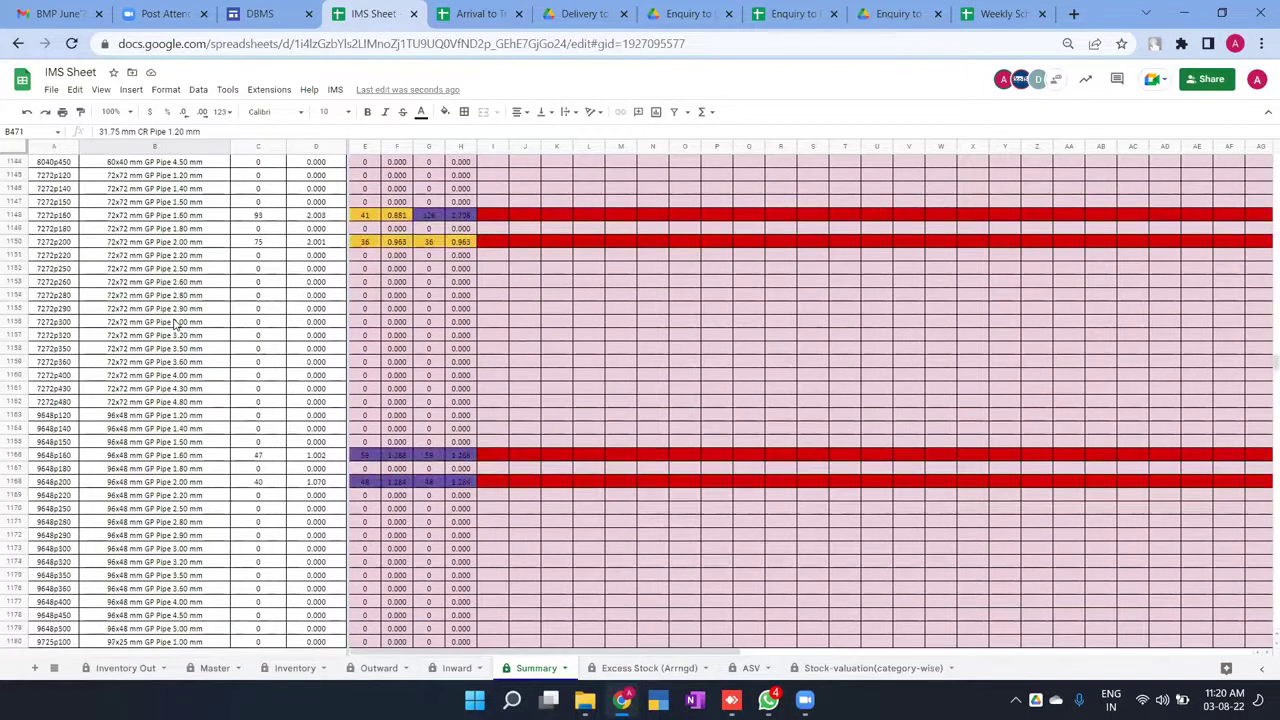
{"action": "scroll", "coordinate": [175, 325], "scroll_direction": "down", "scroll_amount": 16}
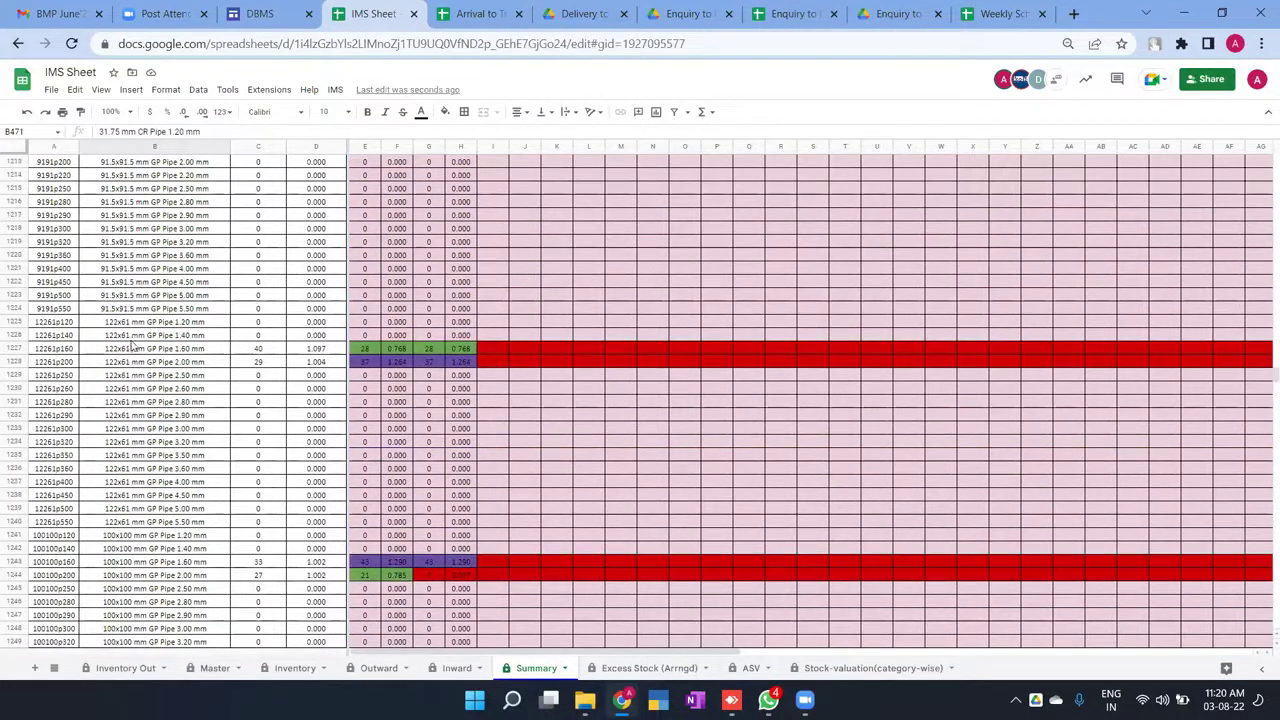
{"action": "scroll", "coordinate": [131, 346], "scroll_direction": "down", "scroll_amount": 8}
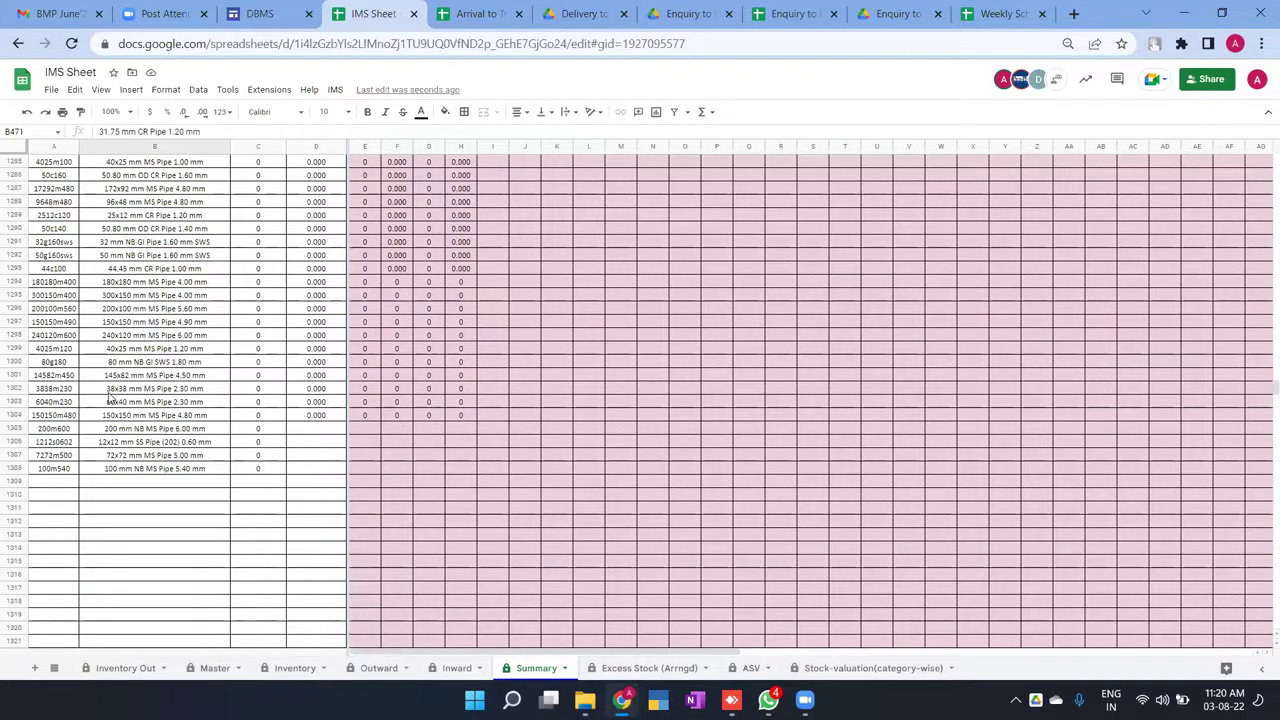
Step: Check the stock of the last products in the Summary sheet and select the row of 100 mm NB MS Pipe 5.40 mm
{"action": "scroll", "coordinate": [421, 364], "scroll_direction": "up", "scroll_amount": 7}
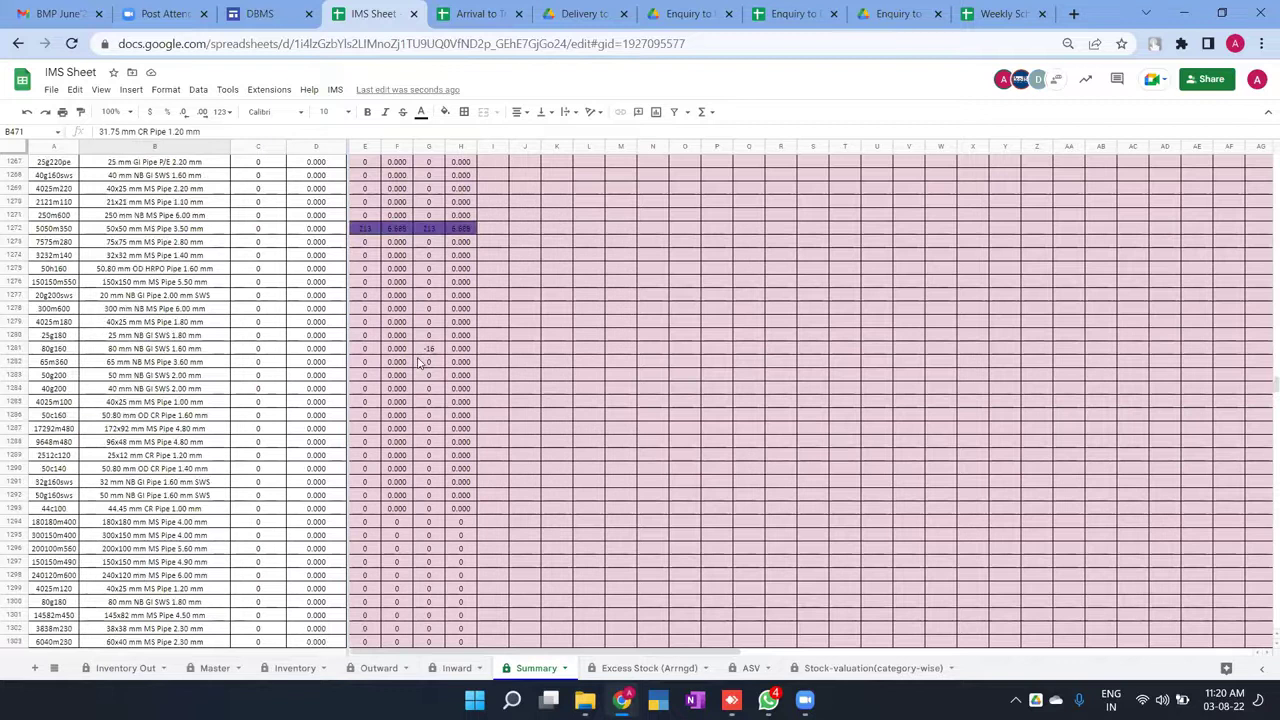
{"action": "scroll", "coordinate": [430, 314], "scroll_direction": "up", "scroll_amount": 8}
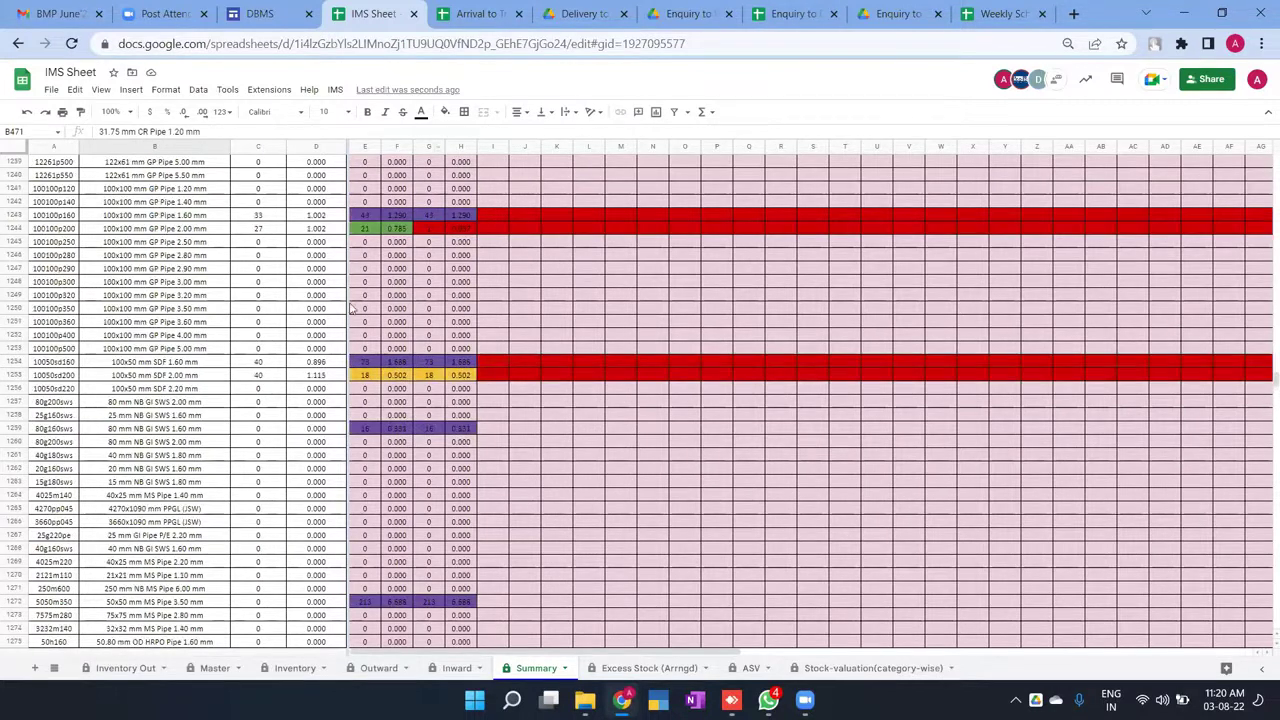
{"action": "scroll", "coordinate": [175, 405], "scroll_direction": "down", "scroll_amount": 15}
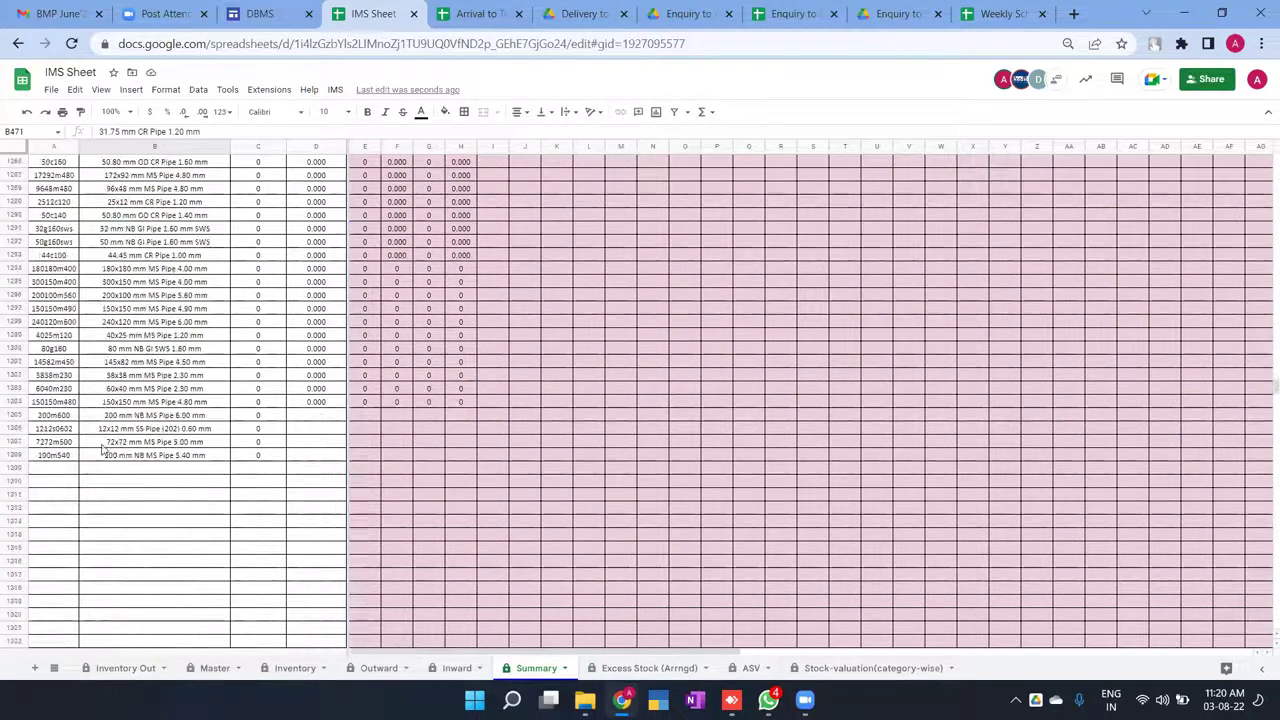
{"action": "left_click", "coordinate": [14, 455]}
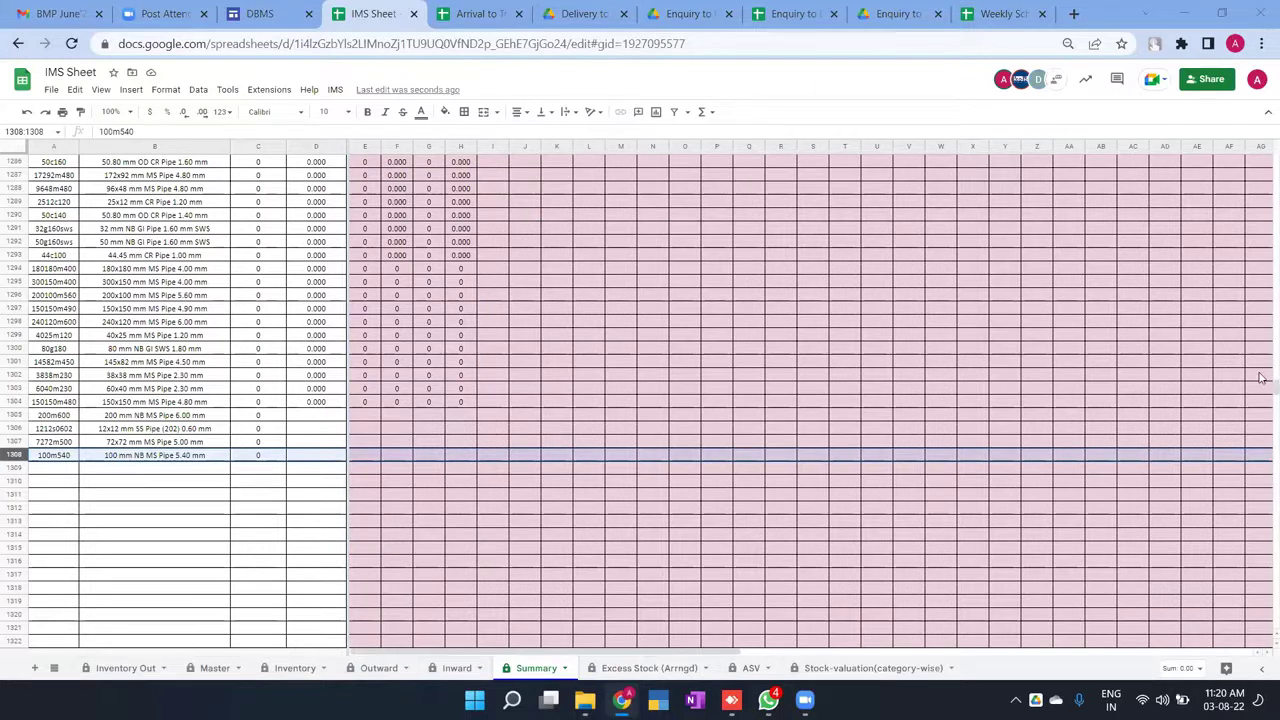
Step: Return to the start of the Summary list and select the 20 mm NB MS Pipe 1.20 mm row to review its maximum level and stock
{"action": "scroll", "coordinate": [1261, 378], "scroll_direction": "up", "scroll_amount": 15}
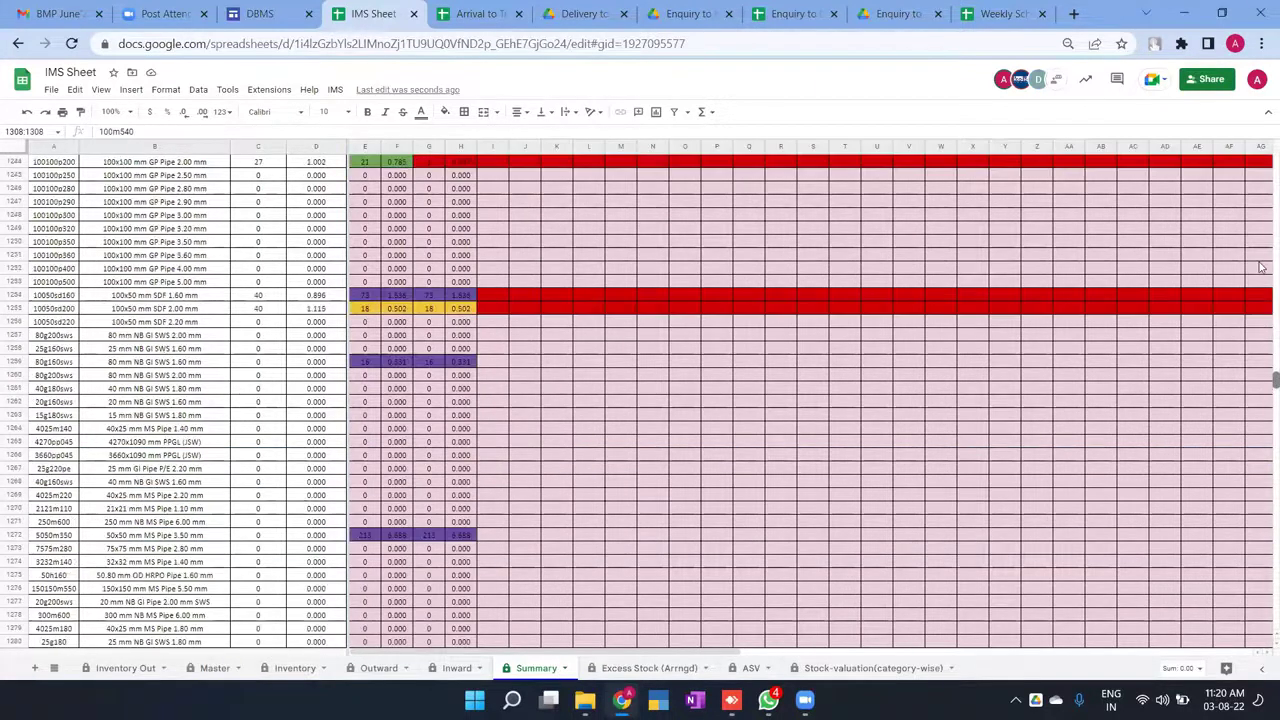
{"action": "scroll", "coordinate": [1261, 180], "scroll_direction": "up", "scroll_amount": 20}
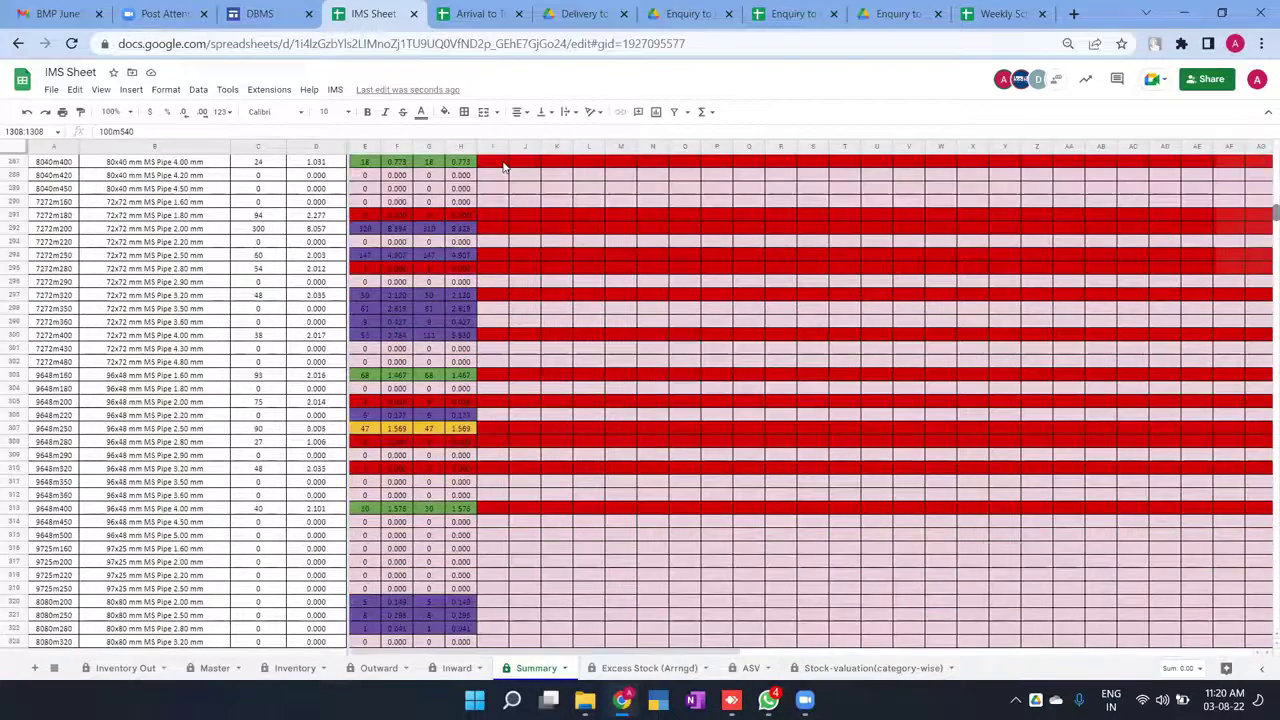
{"action": "left_click", "coordinate": [366, 147]}
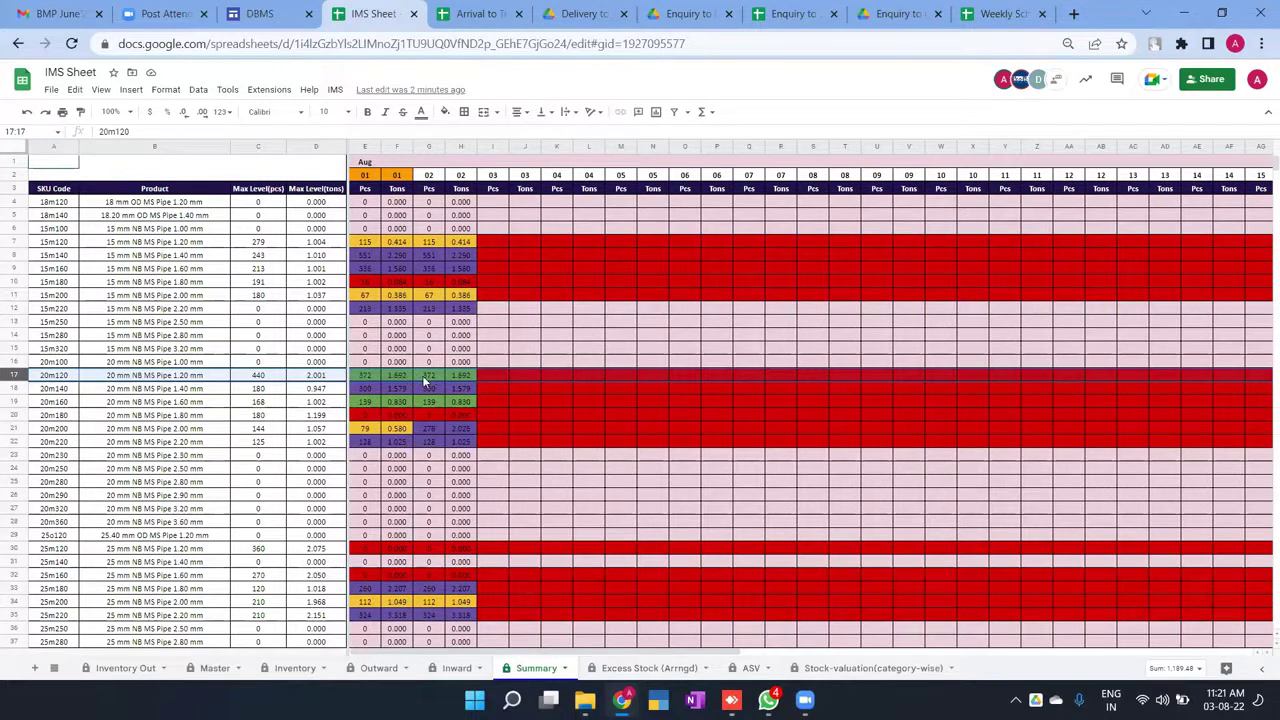
{"action": "scroll", "coordinate": [270, 408], "scroll_direction": "down", "scroll_amount": 2}
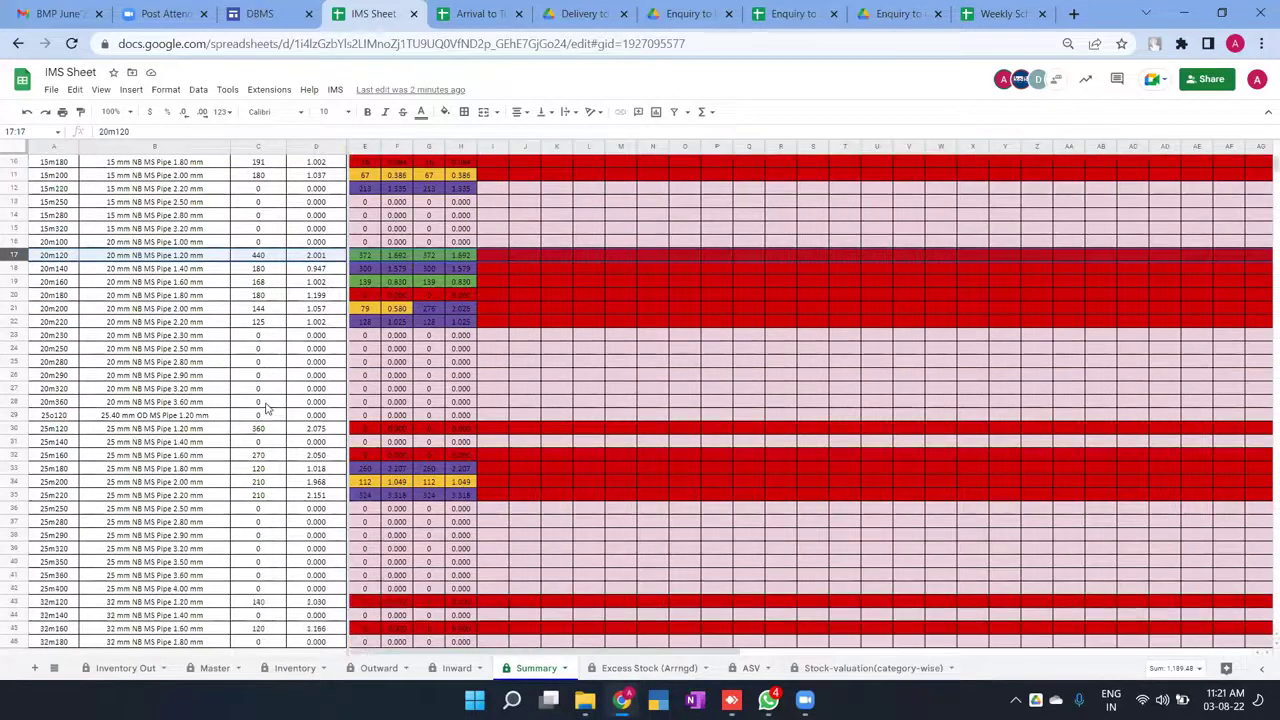
{"action": "scroll", "coordinate": [395, 380], "scroll_direction": "up", "scroll_amount": 2}
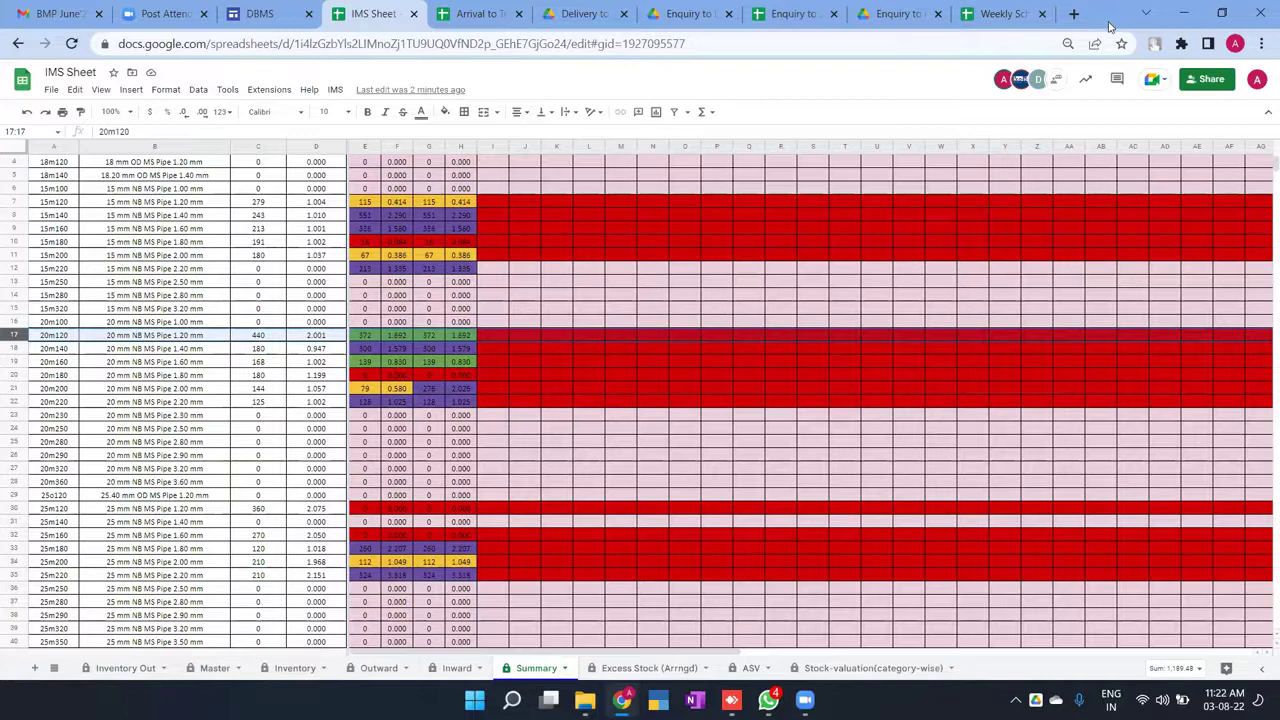
Step: Go back to the DBMS page, open the Nezone Pending sheet and maximize the browser window
{"action": "key", "text": "super+Down"}
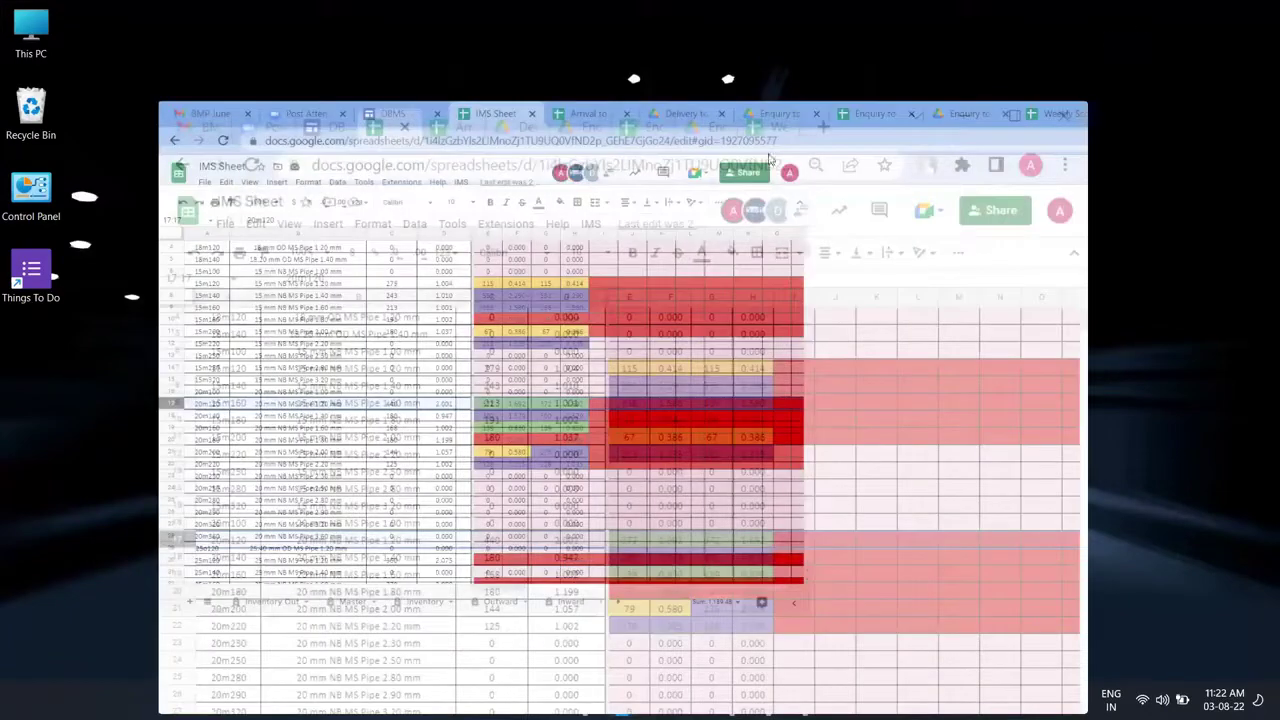
{"action": "key", "text": "super+Up"}
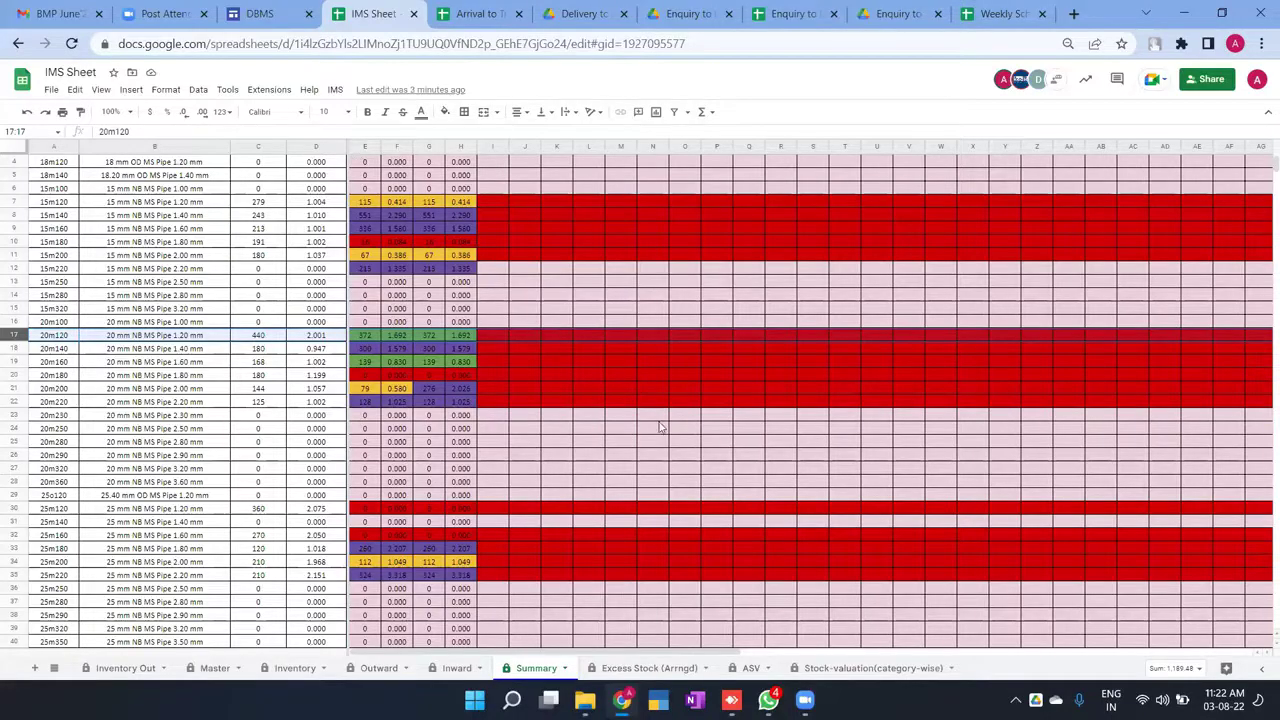
{"action": "key", "text": "super+Down"}
{"action": "key", "text": "ctrl+Page_Up"}
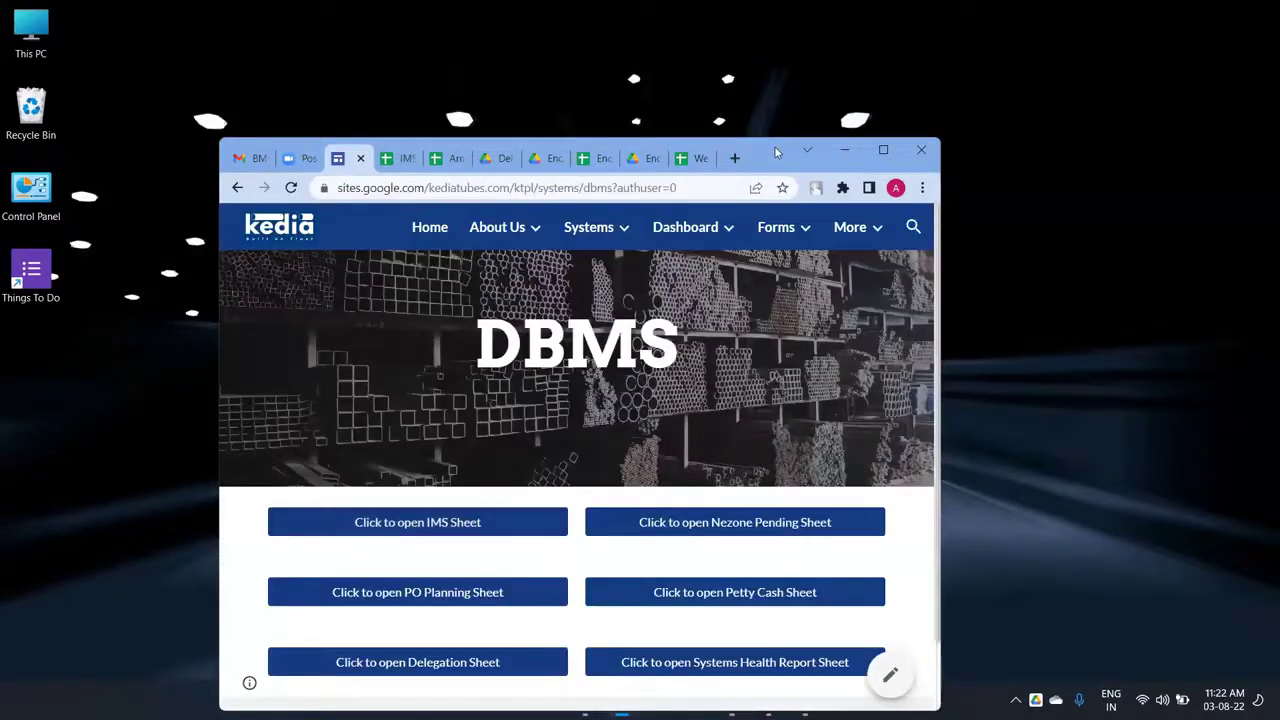
{"action": "scroll", "coordinate": [577, 470], "scroll_direction": "down", "scroll_amount": 1}
{"action": "left_click", "coordinate": [735, 454]}
{"action": "key", "text": "super+Up"}
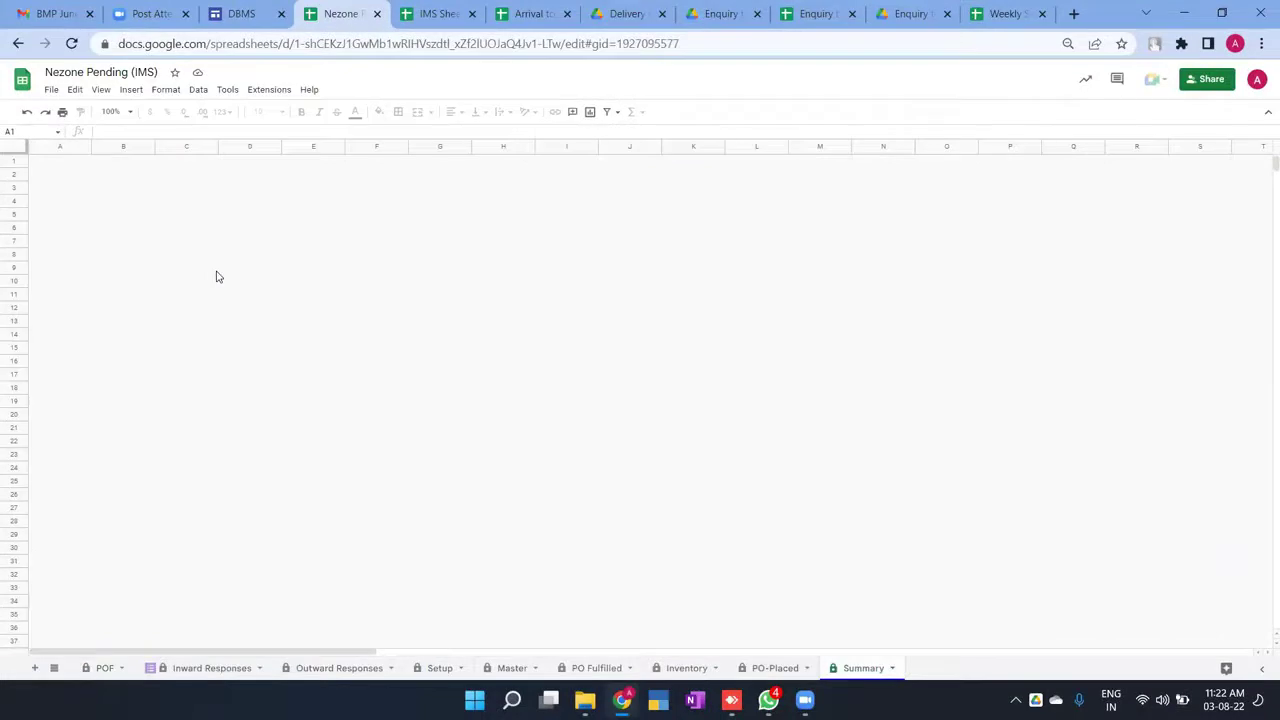
Step: Go through the pending quantities in the Nezone Summary sheet and select the row of 40 mm NB MS Pipe 2.80 mm
{"action": "scroll", "coordinate": [247, 340], "scroll_direction": "down", "scroll_amount": 6}
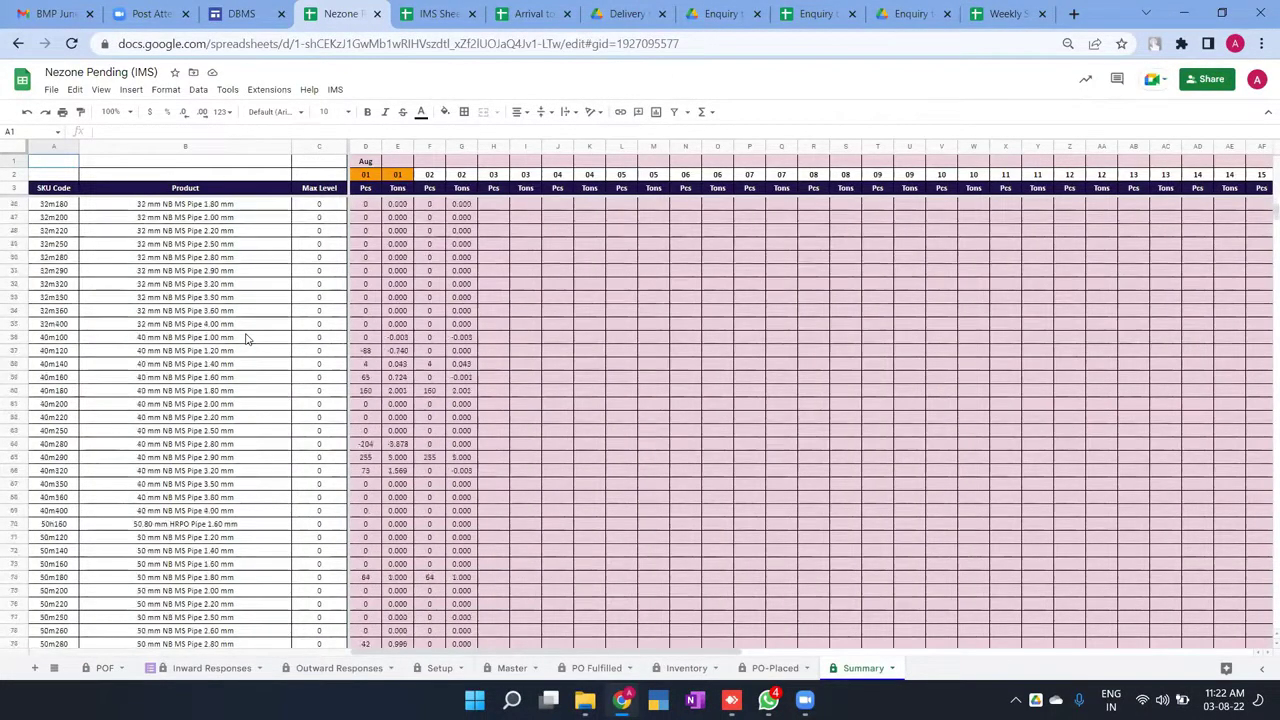
{"action": "scroll", "coordinate": [247, 340], "scroll_direction": "down", "scroll_amount": 3}
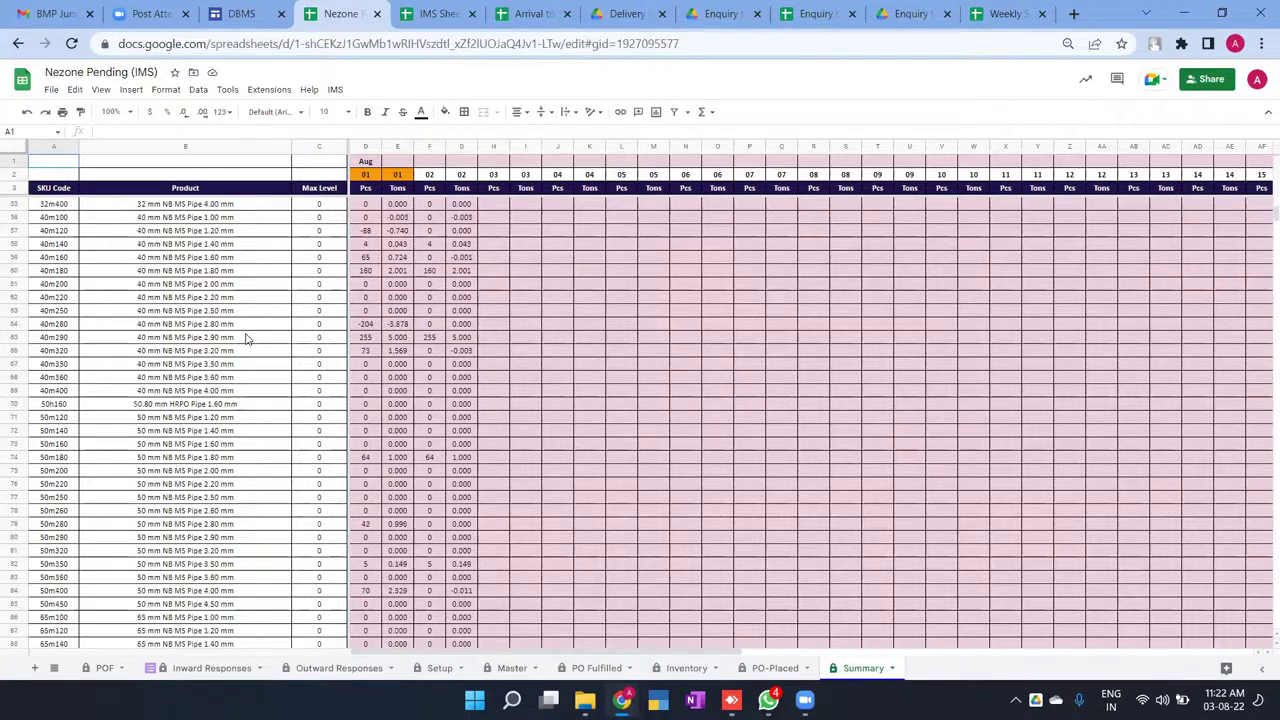
{"action": "left_click", "coordinate": [13, 325]}
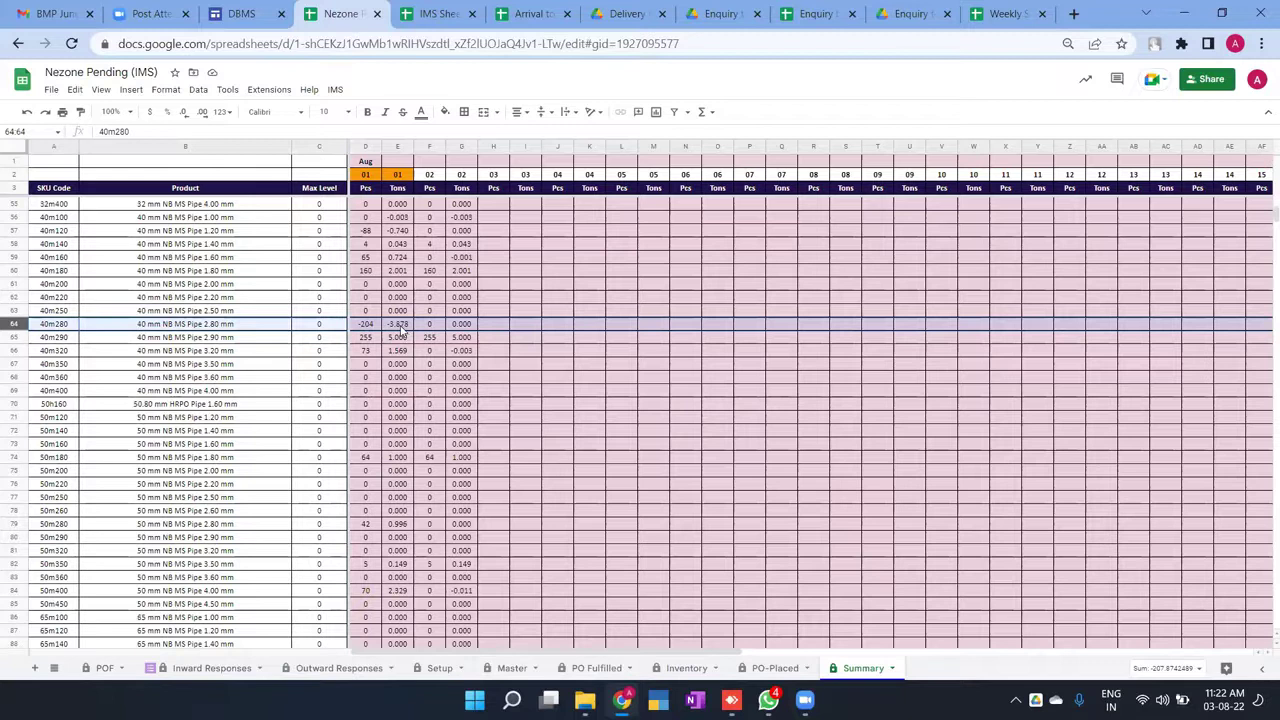
Step: Select the rows of 20 mm NB MS Pipe 1.00 mm and 1.60 mm in the Summary, and display the PO Fulfilled sheet
{"action": "scroll", "coordinate": [400, 330], "scroll_direction": "up", "scroll_amount": 15}
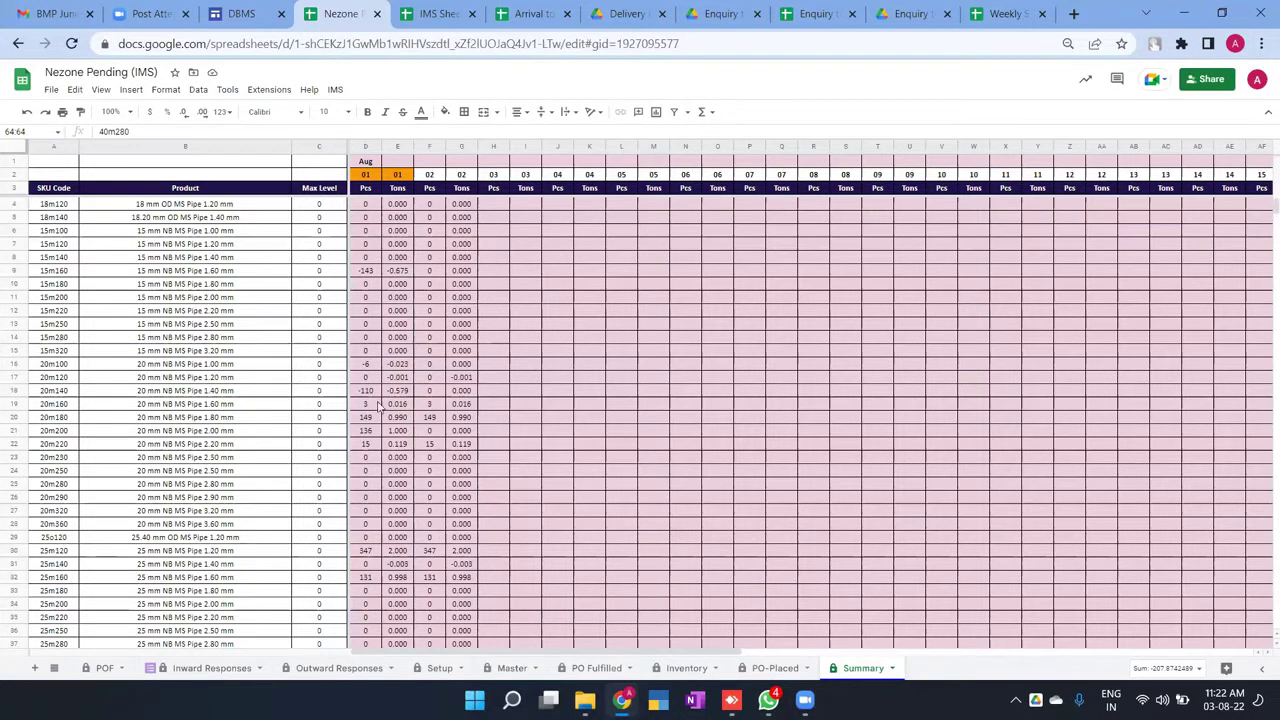
{"action": "left_click", "coordinate": [14, 364]}
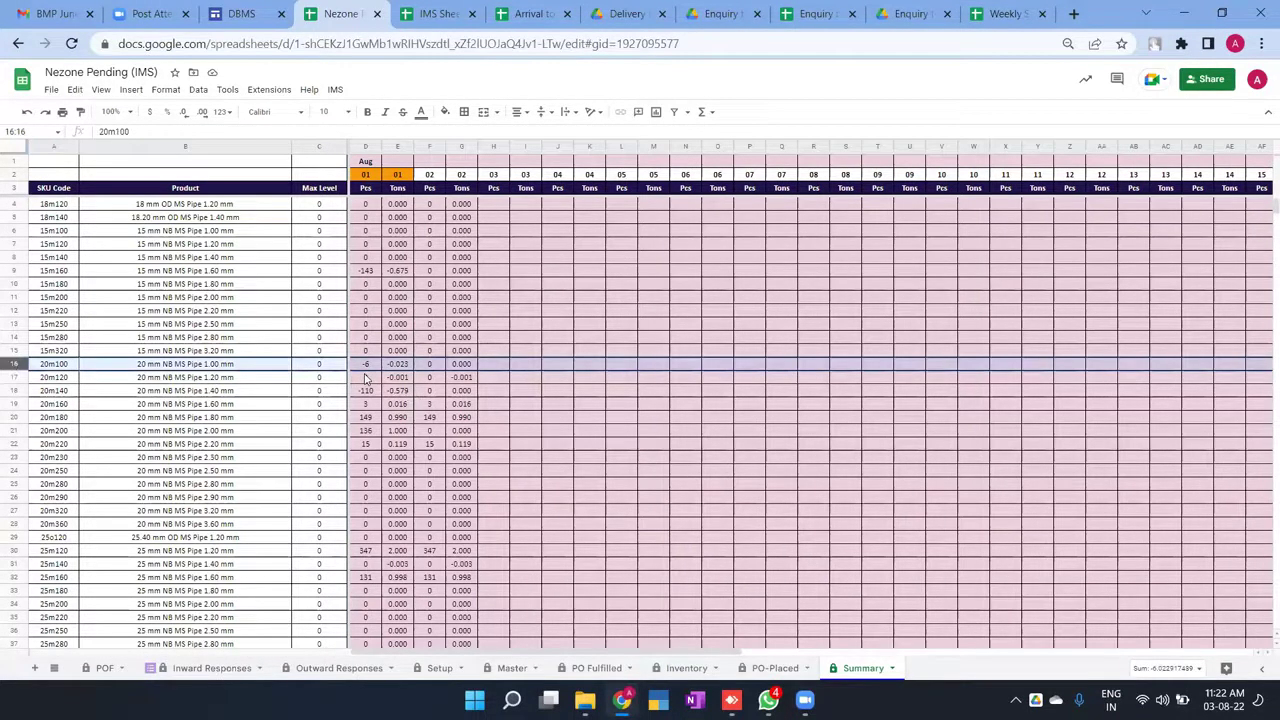
{"action": "left_click_drag", "start_coordinate": [14, 364], "coordinate": [17, 404]}
{"action": "left_click", "coordinate": [17, 404]}
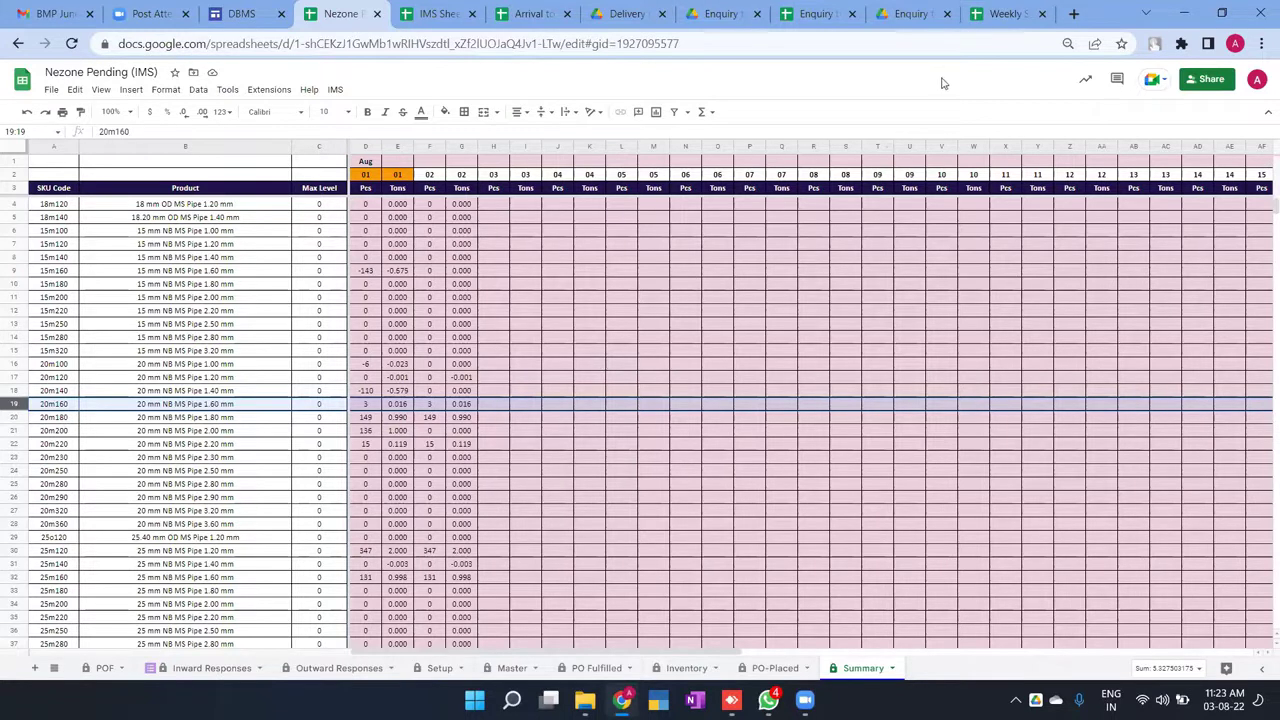
{"action": "left_click", "coordinate": [590, 668]}
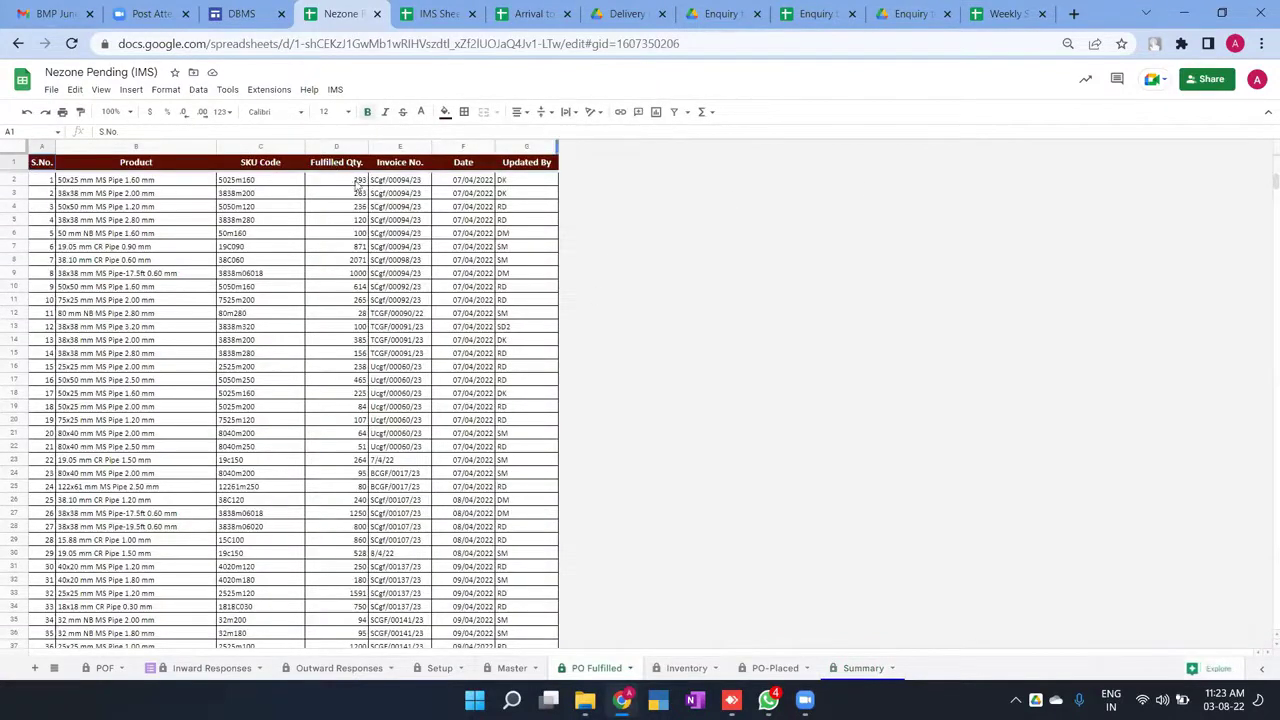
Step: Return to the DBMS page and open the Potential Lead (Responses) sheet
{"action": "key", "text": "super+Down"}
{"action": "key", "text": "ctrl+shift+Tab"}
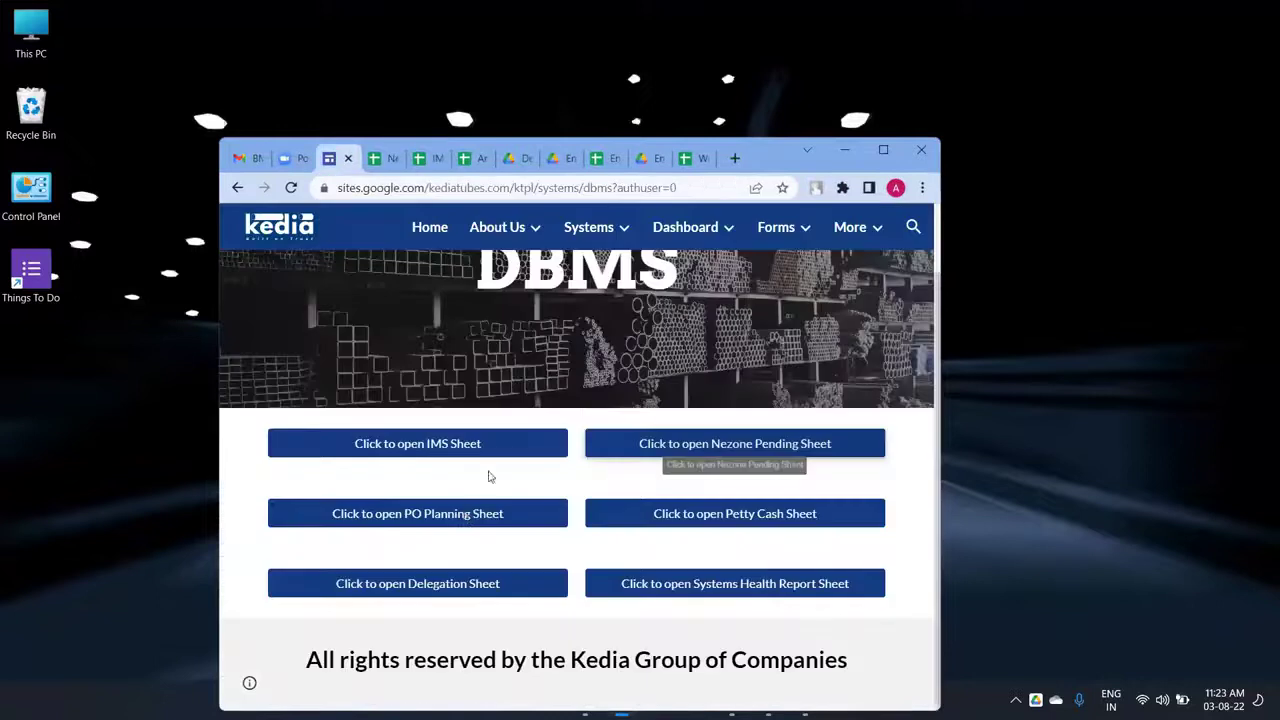
{"action": "left_click", "coordinate": [735, 450]}
{"action": "double_click", "coordinate": [770, 157]}
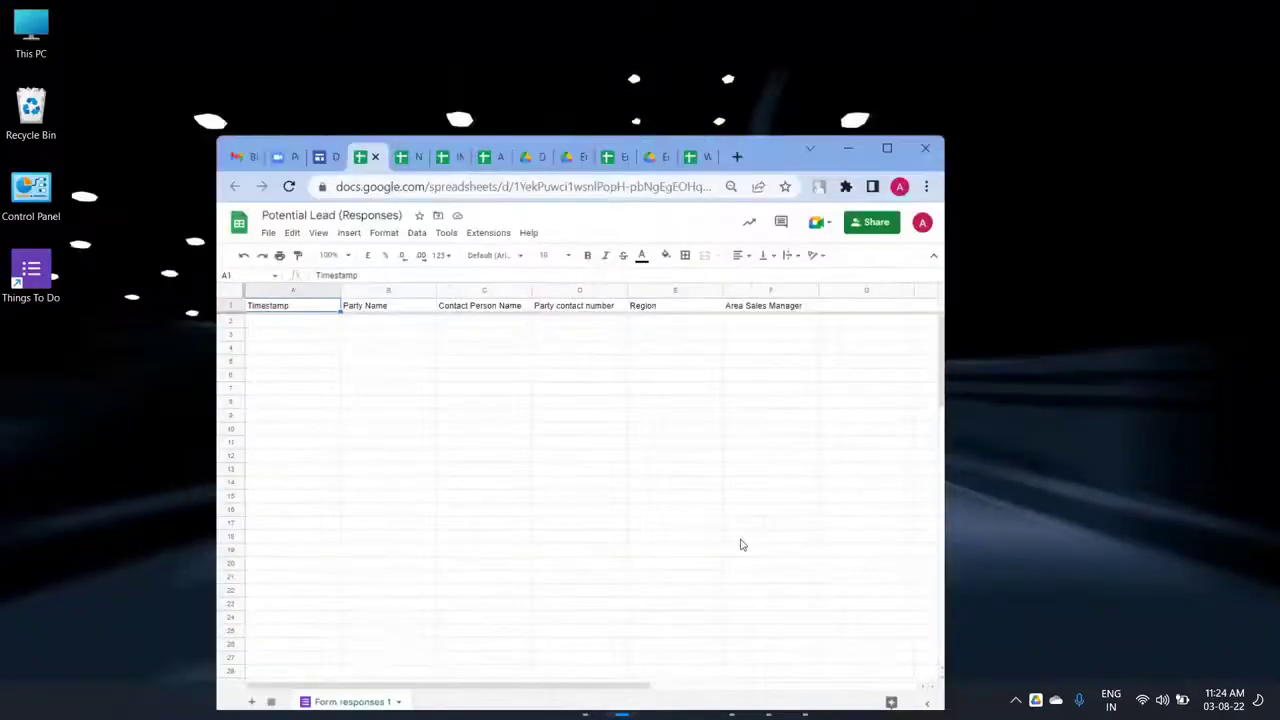
Step: Return to the DBMS page, and open the Autopilot Systems (All) folder of Google Drive in a new tab
{"action": "key", "text": "ctrl+Page_Up"}
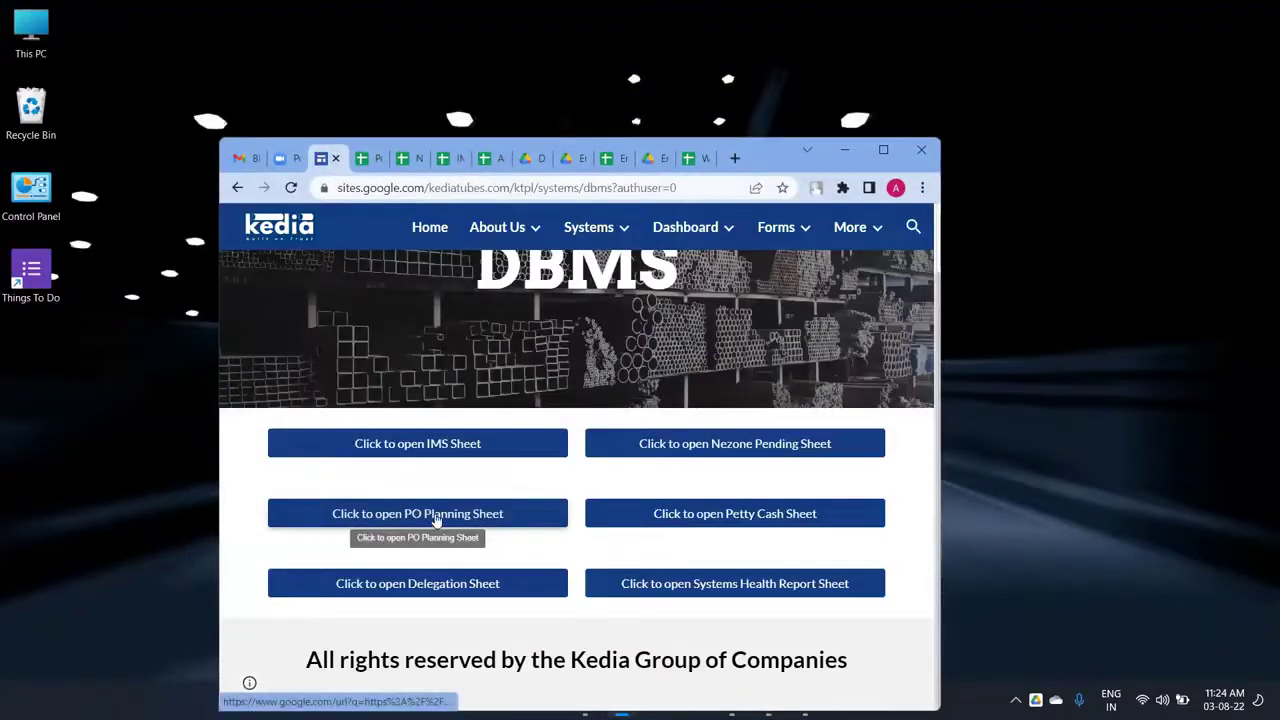
{"action": "double_click", "coordinate": [772, 148]}
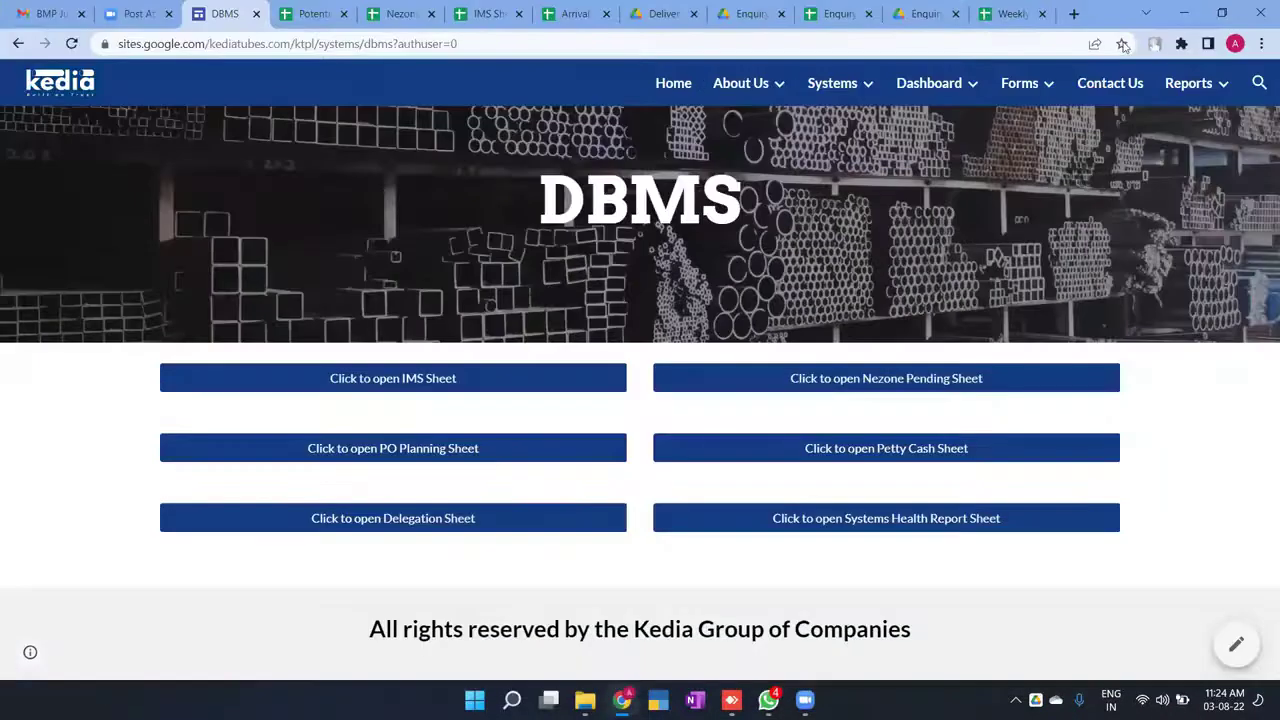
{"action": "double_click", "coordinate": [1075, 14]}
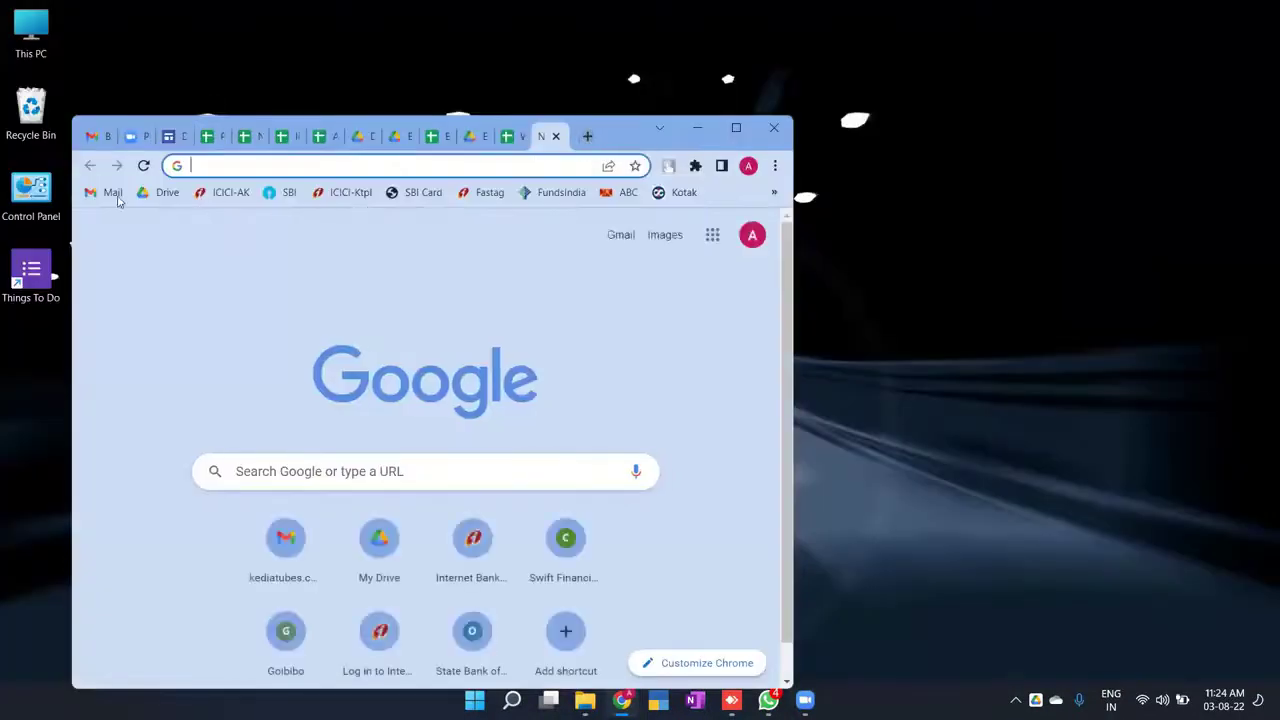
{"action": "left_click", "coordinate": [160, 193]}
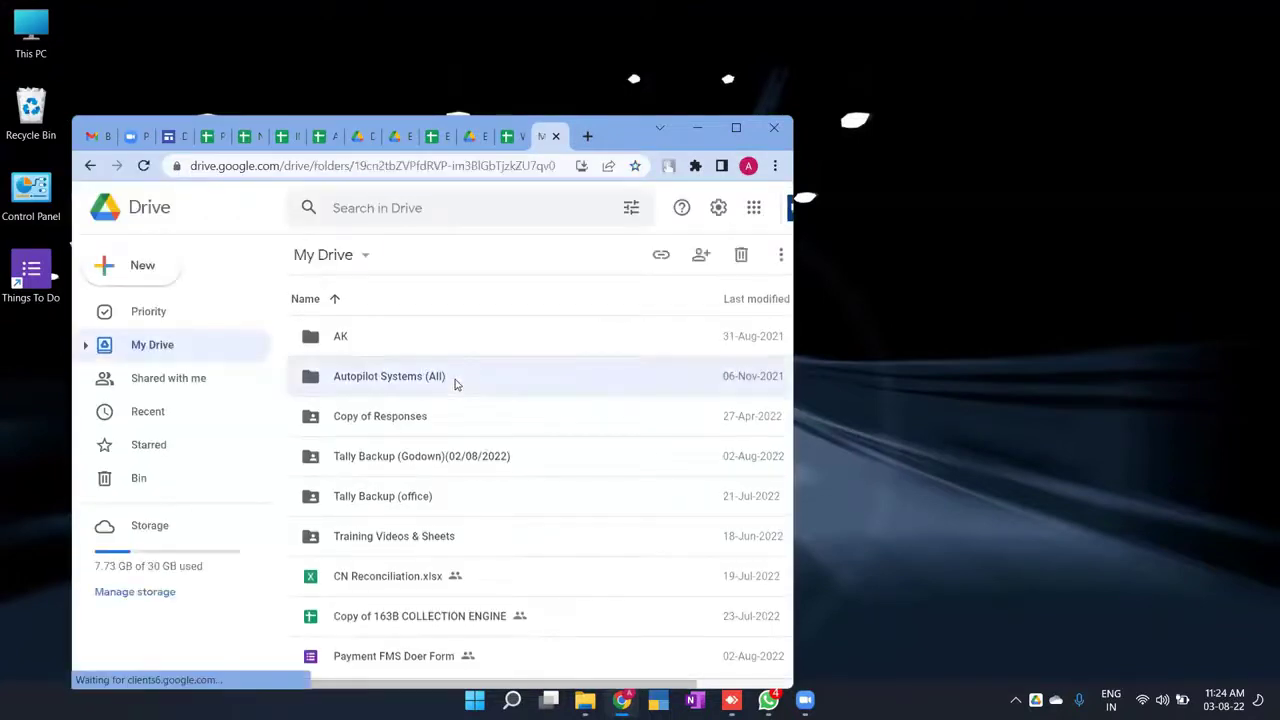
{"action": "double_click", "coordinate": [455, 383]}
Step: Open the PC Sheet from the Autopilot Systems (All) folder and maximize the browser window
{"action": "left_click", "coordinate": [449, 209]}
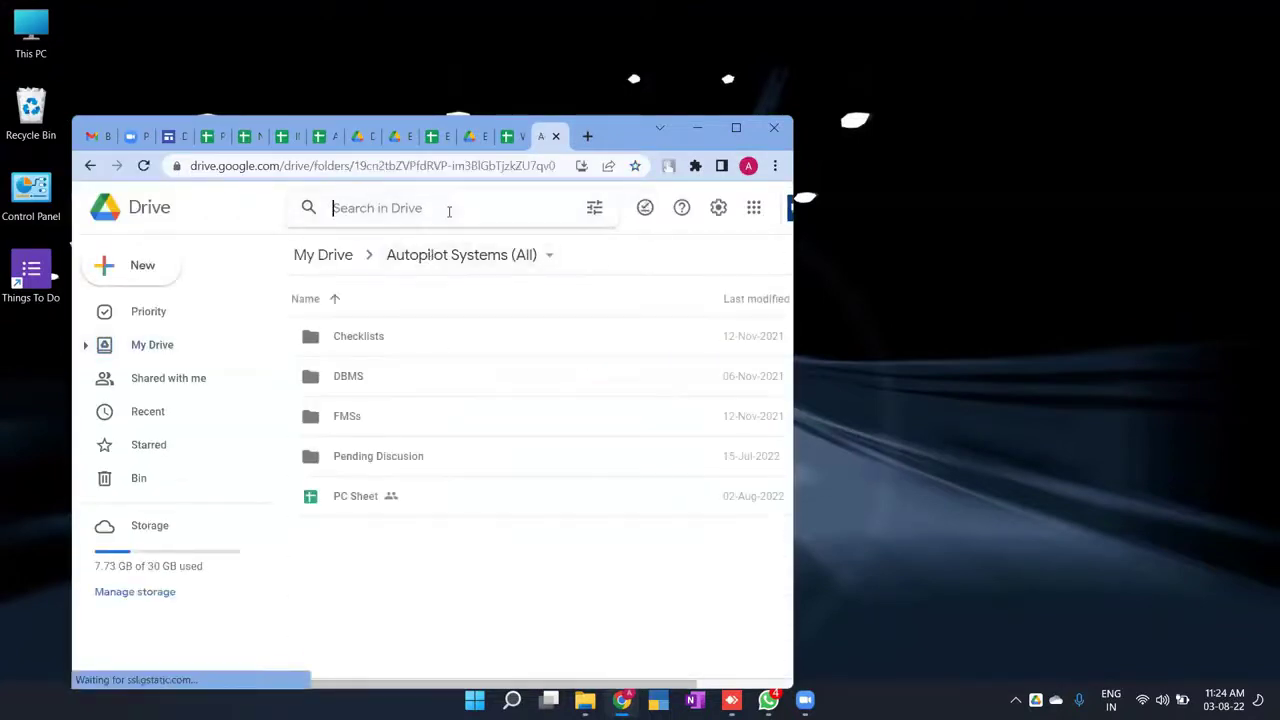
{"action": "type", "text": "p"}
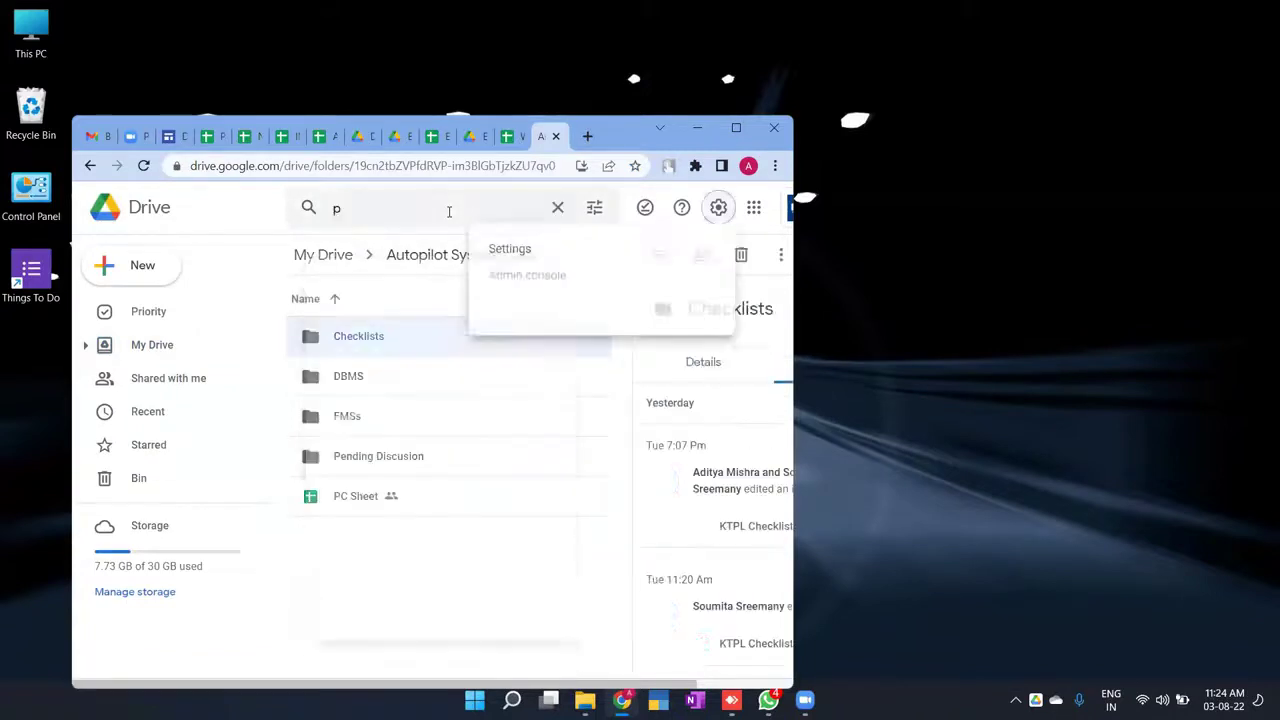
{"action": "left_click", "coordinate": [386, 466]}
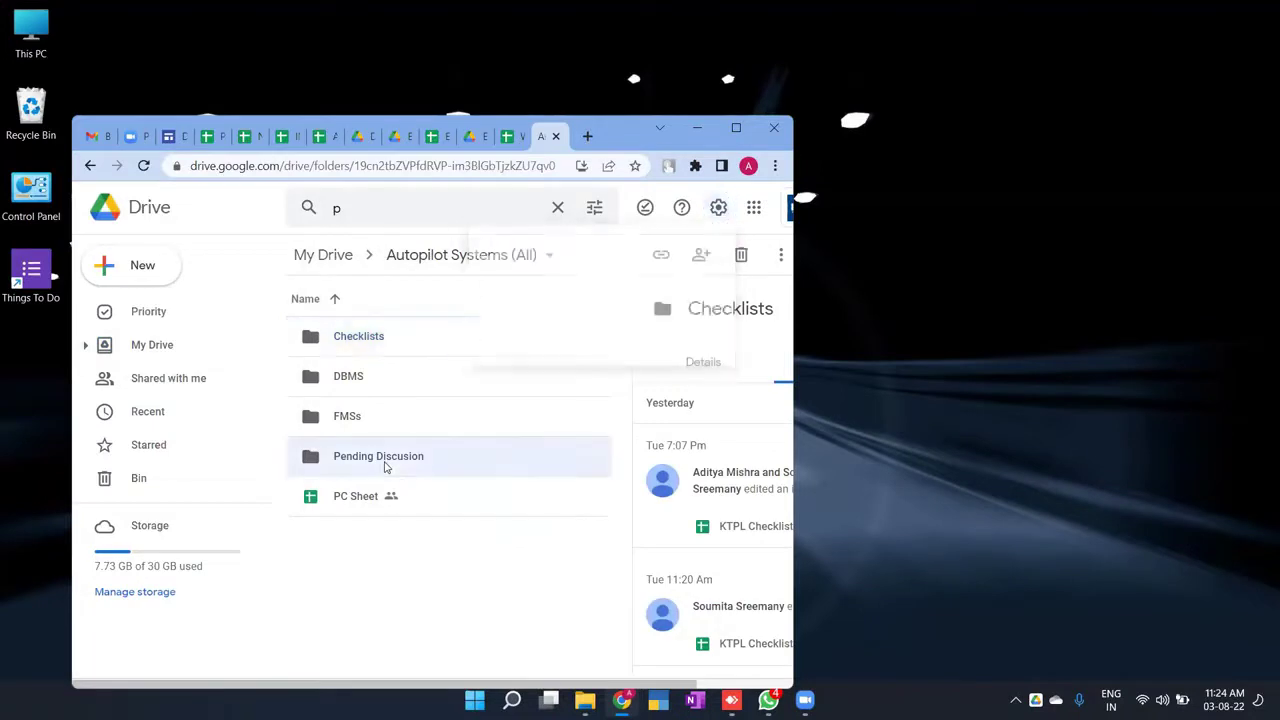
{"action": "left_click", "coordinate": [356, 505]}
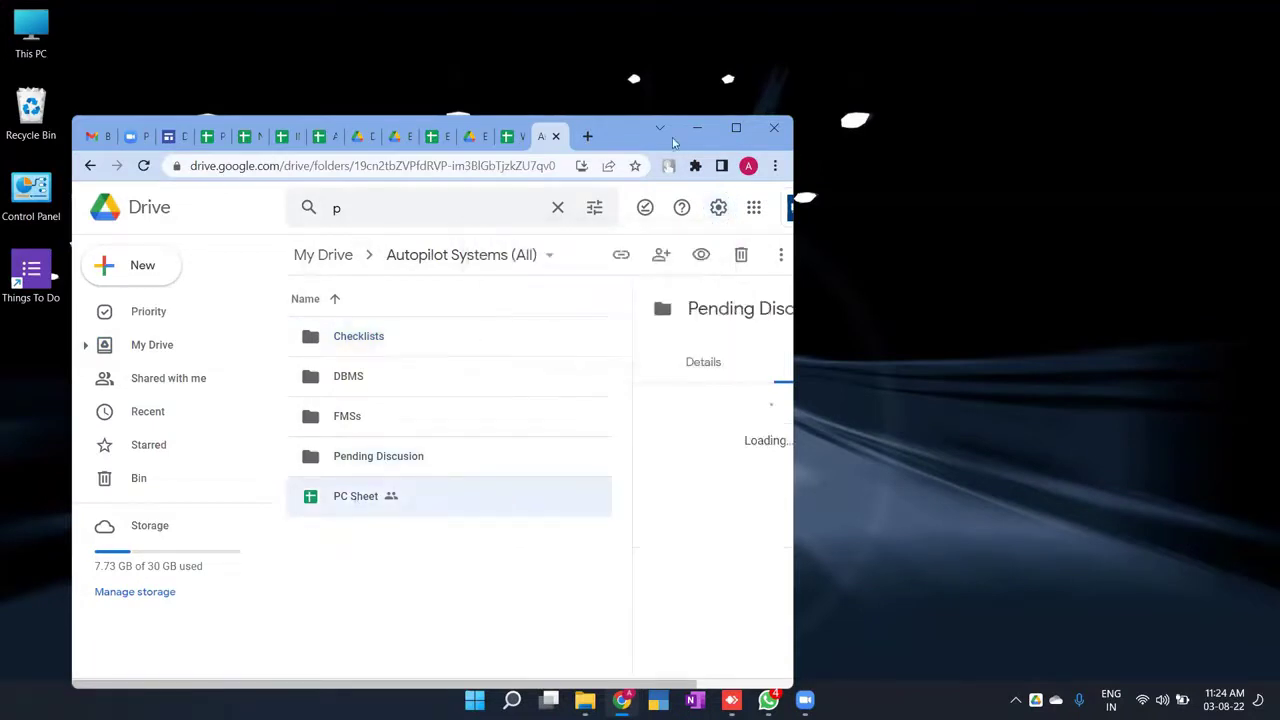
{"action": "double_click", "coordinate": [356, 505]}
{"action": "key", "text": "super+Up"}
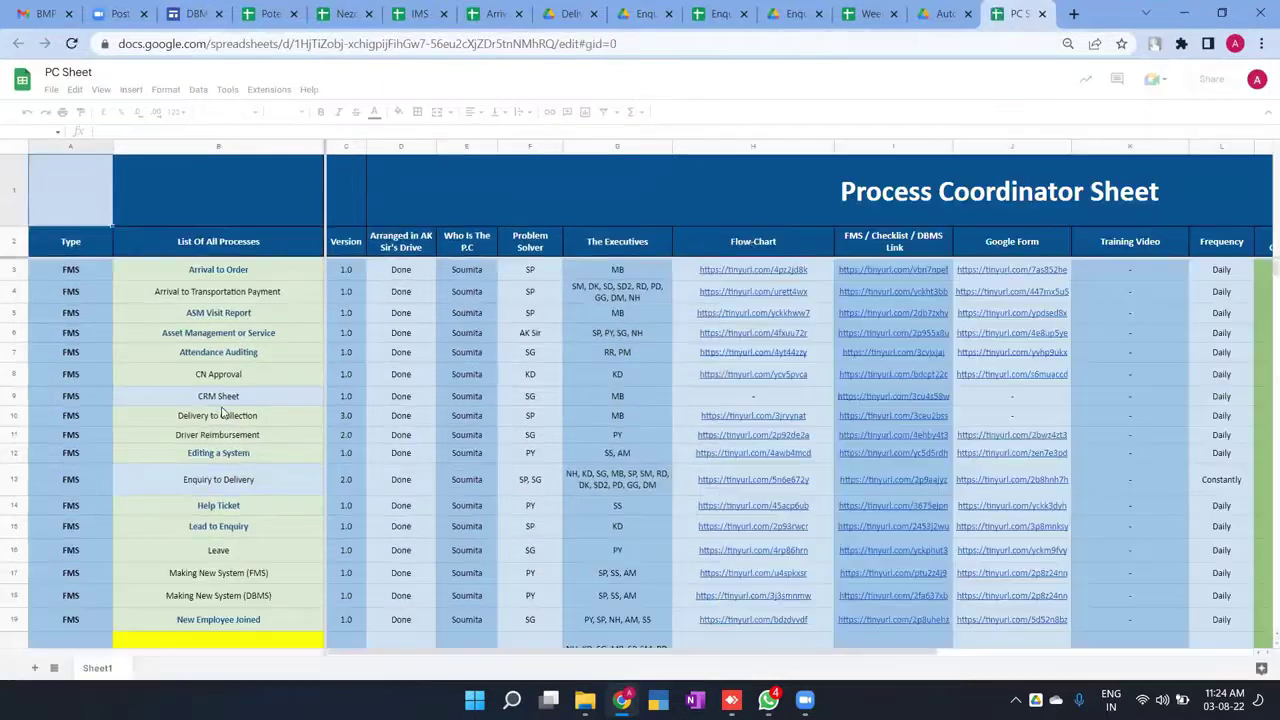
Step: Find the PO Planning process in the Process Coordinator Sheet and open its linked DBMS sheet
{"action": "scroll", "coordinate": [222, 412], "scroll_direction": "down", "scroll_amount": 5}
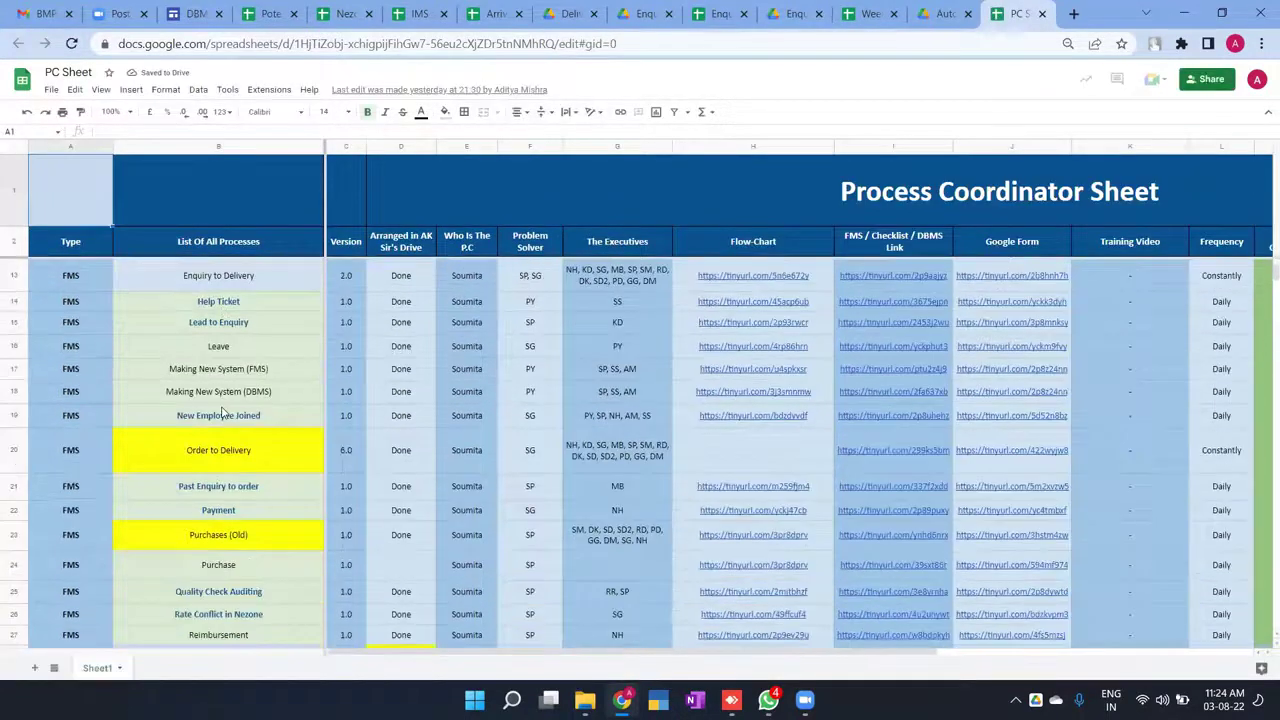
{"action": "scroll", "coordinate": [222, 412], "scroll_direction": "down", "scroll_amount": 3}
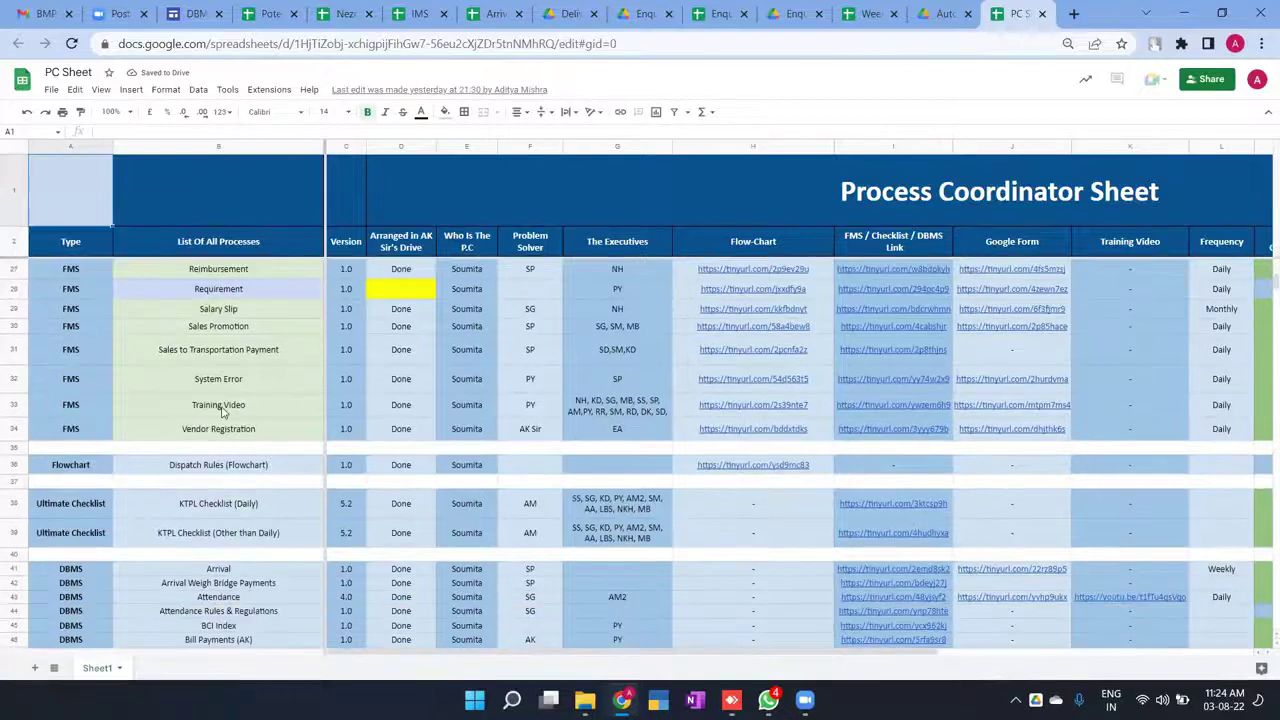
{"action": "scroll", "coordinate": [222, 410], "scroll_direction": "down", "scroll_amount": 6}
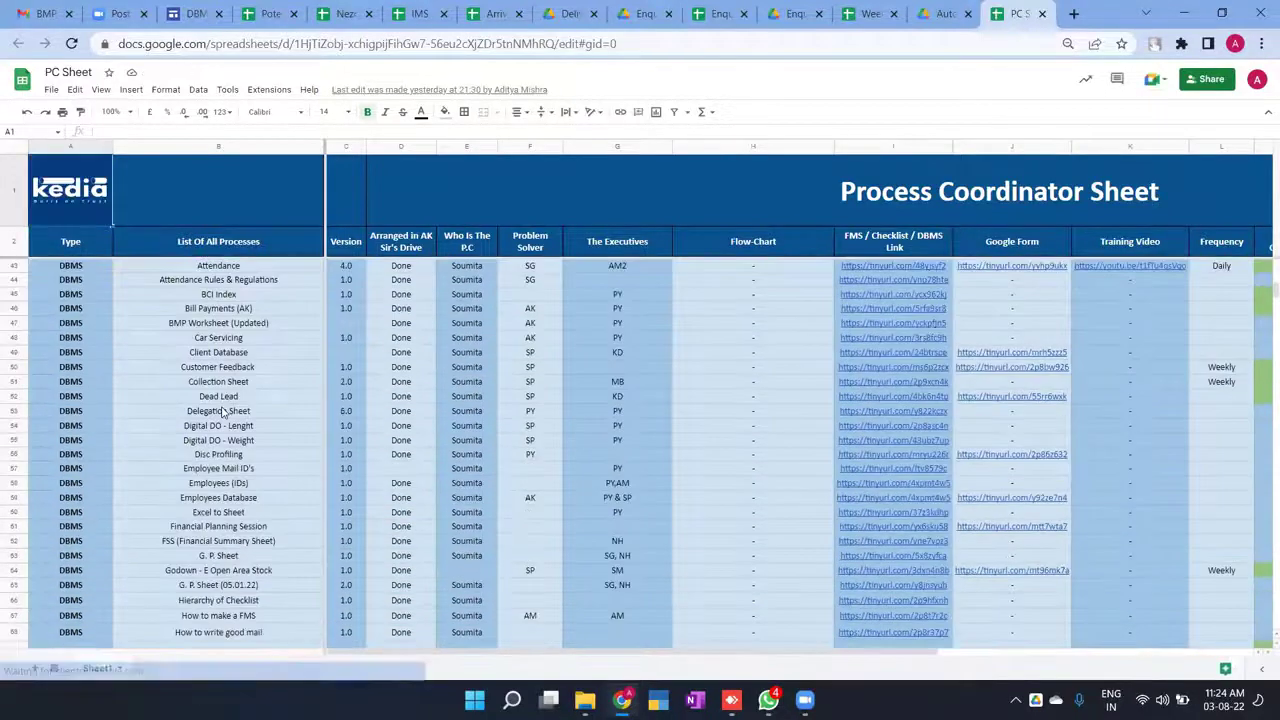
{"action": "scroll", "coordinate": [222, 412], "scroll_direction": "down", "scroll_amount": 3}
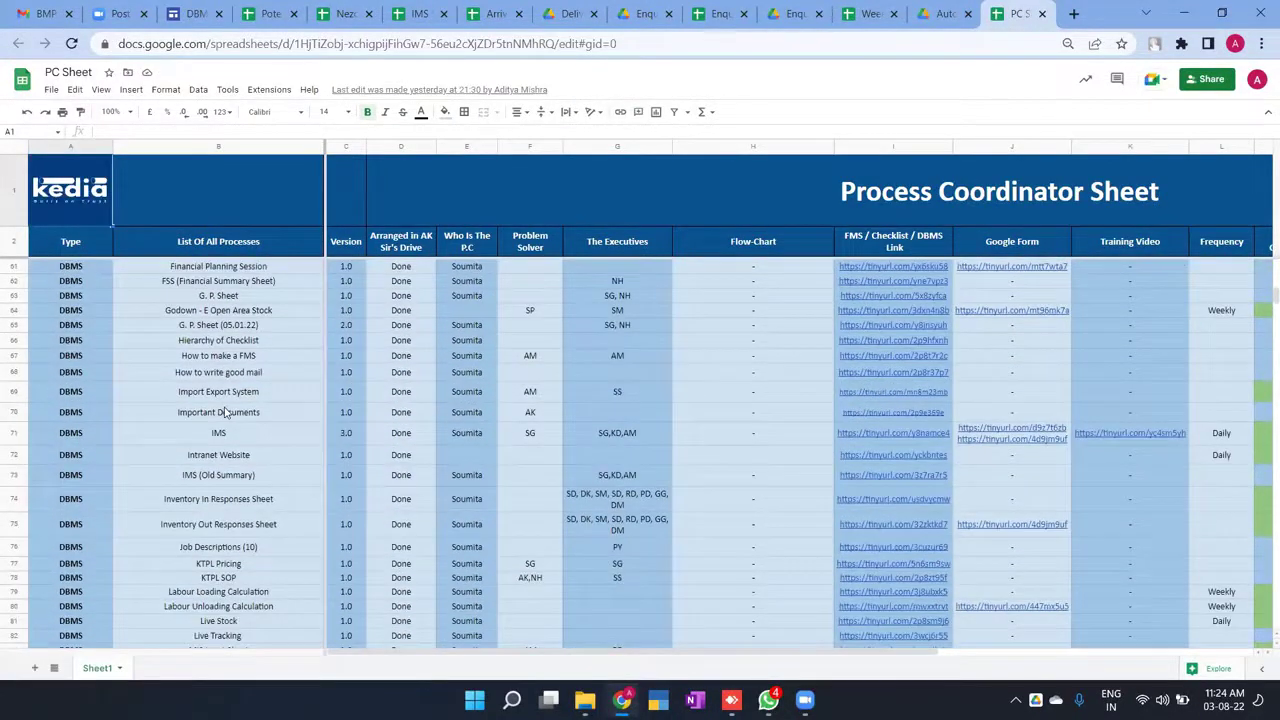
{"action": "scroll", "coordinate": [260, 441], "scroll_direction": "down", "scroll_amount": 2}
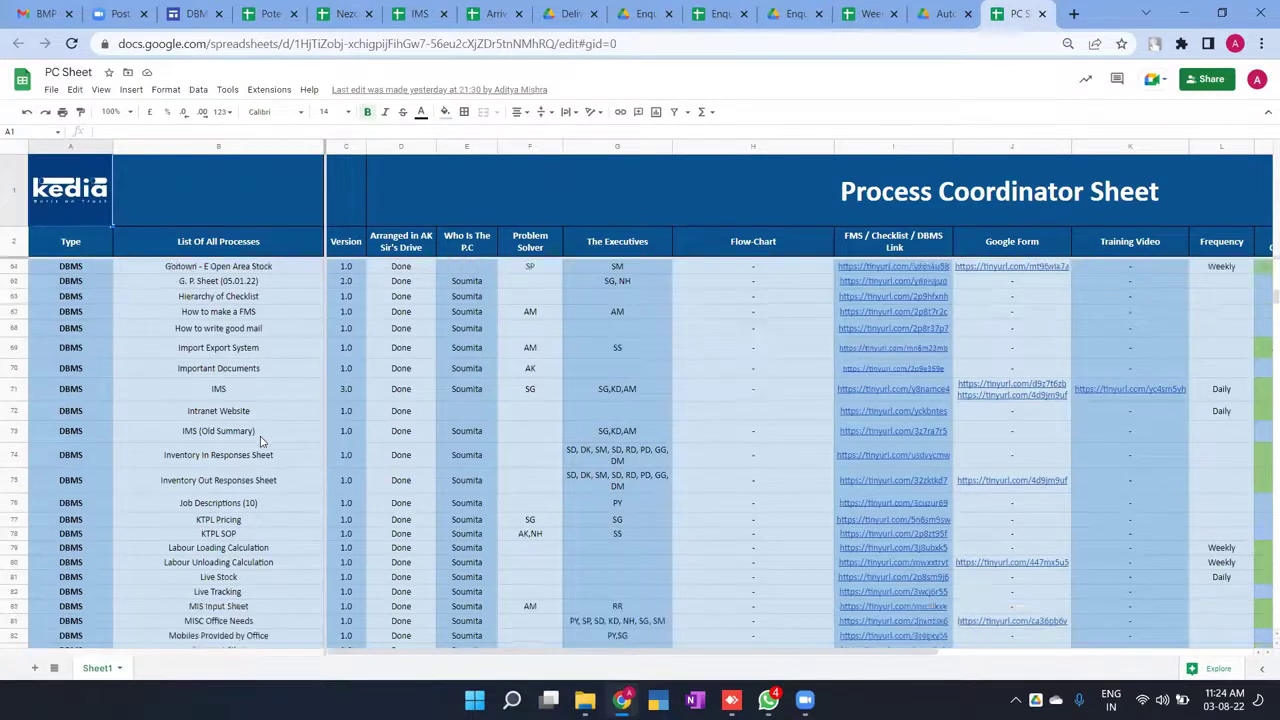
{"action": "scroll", "coordinate": [250, 519], "scroll_direction": "down", "scroll_amount": 3}
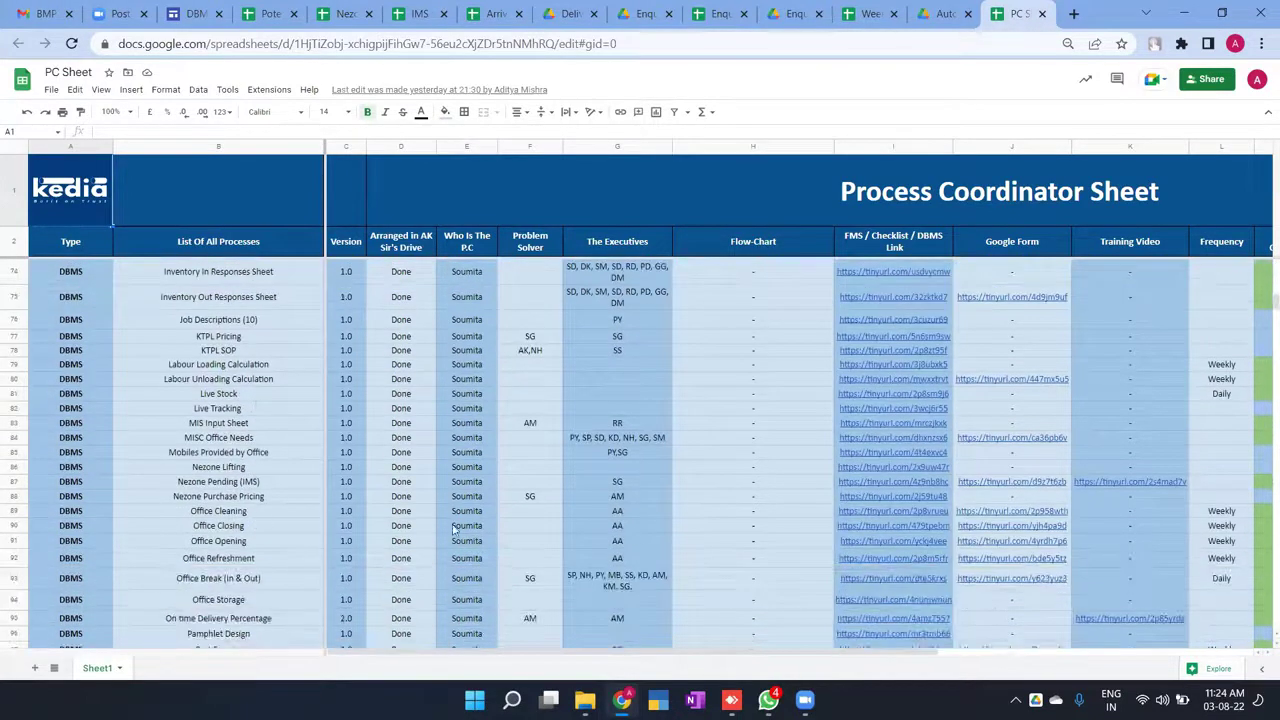
{"action": "scroll", "coordinate": [1014, 524], "scroll_direction": "down", "scroll_amount": 2}
{"action": "scroll", "coordinate": [1017, 523], "scroll_direction": "down", "scroll_amount": 2}
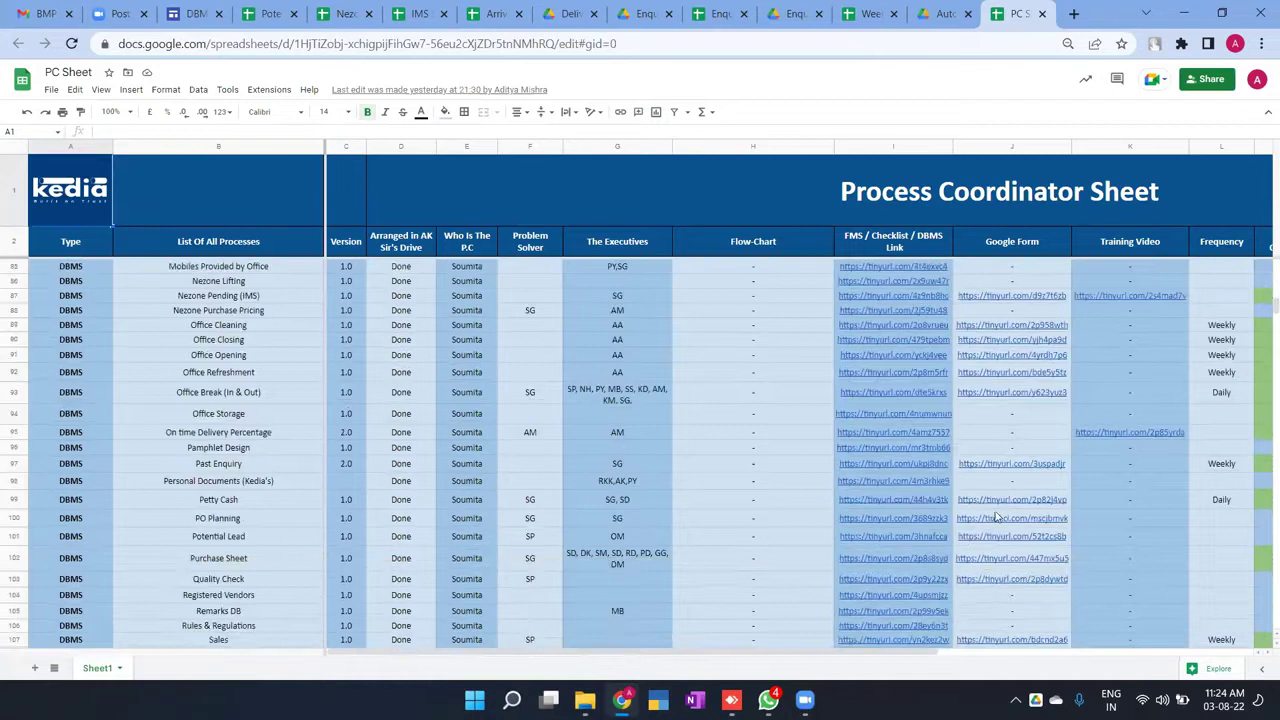
{"action": "left_click", "coordinate": [895, 530]}
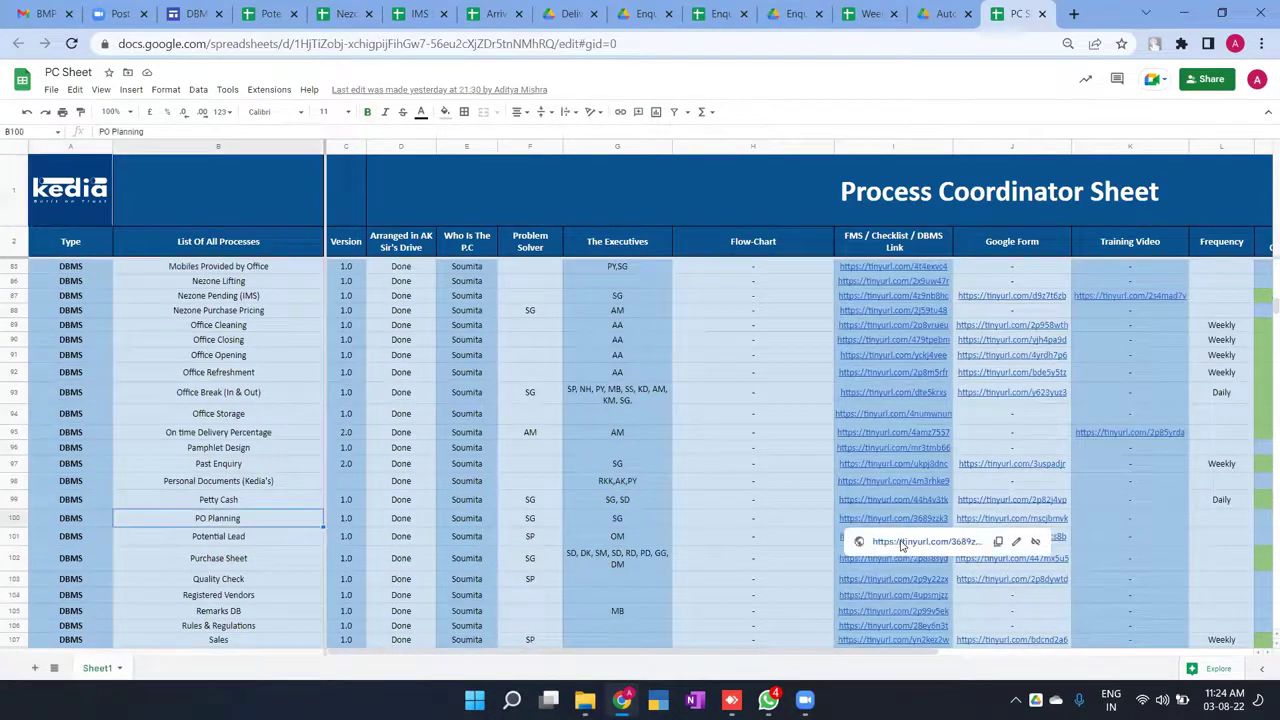
{"action": "left_click", "coordinate": [900, 542]}
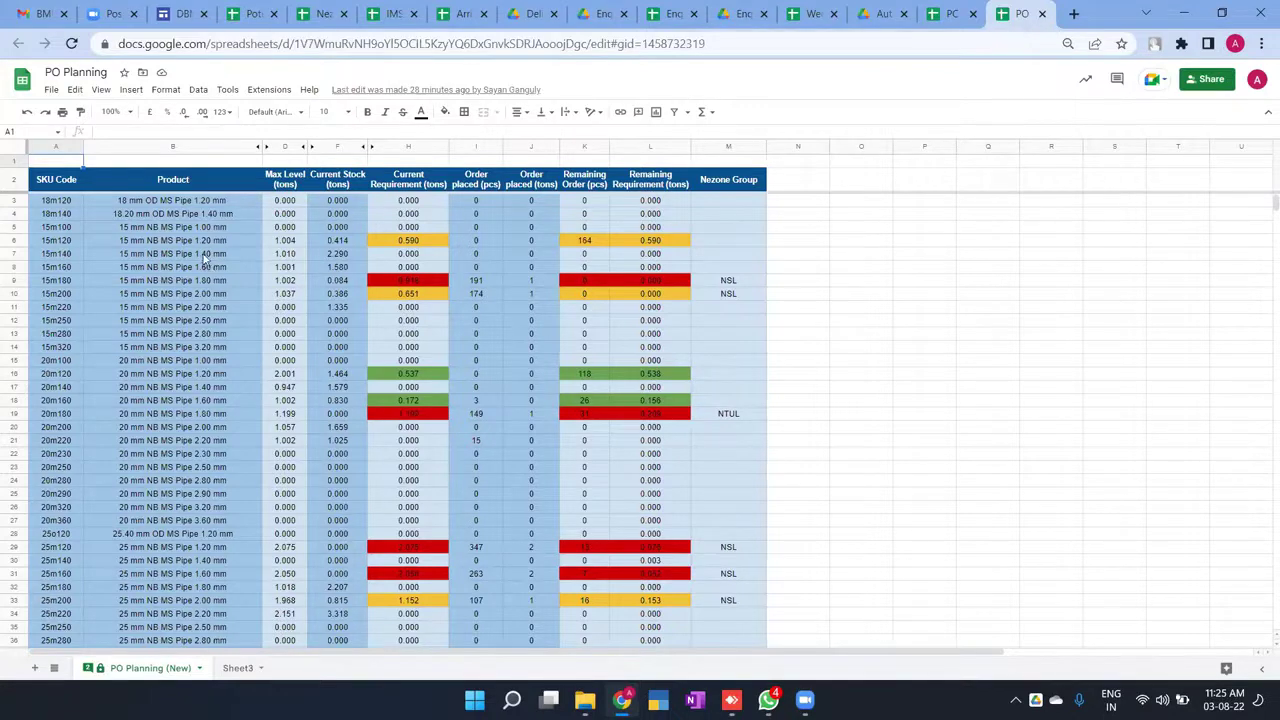
Step: Select the Product column of the PO Planning (New) sheet, followed by the Max Level and Current Stock columns
{"action": "left_click", "coordinate": [200, 228]}
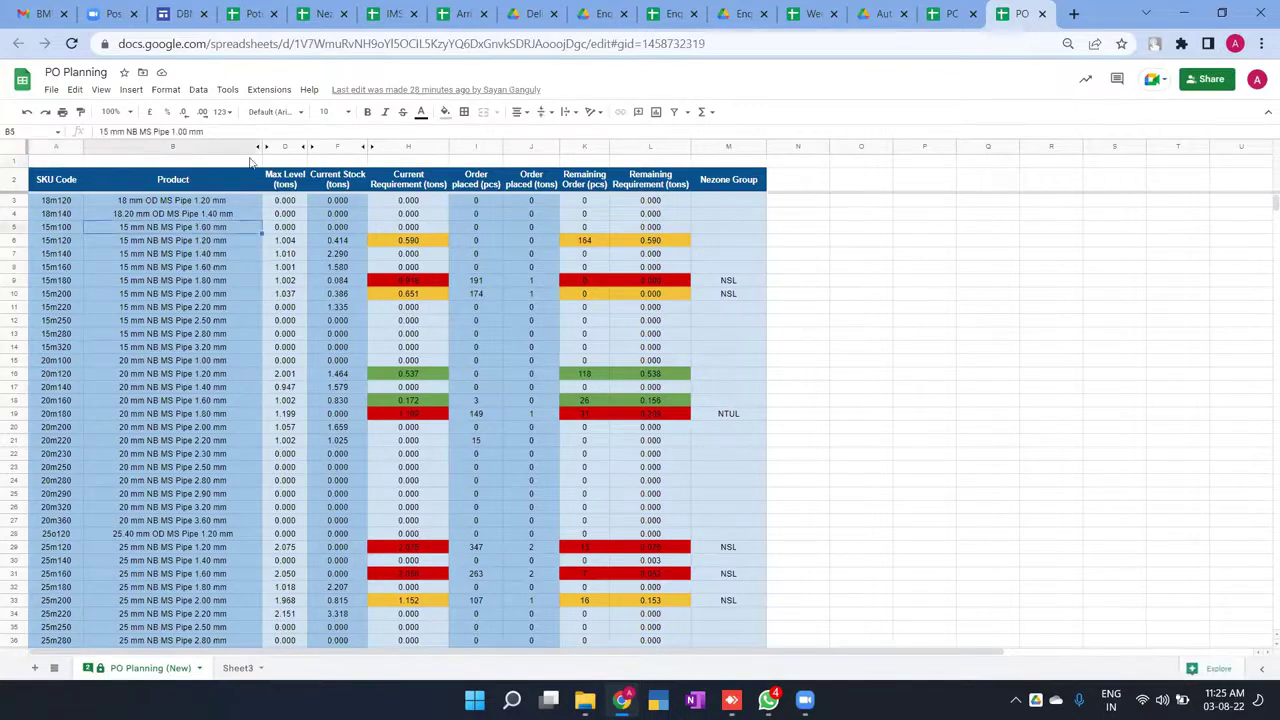
{"action": "left_click", "coordinate": [208, 147]}
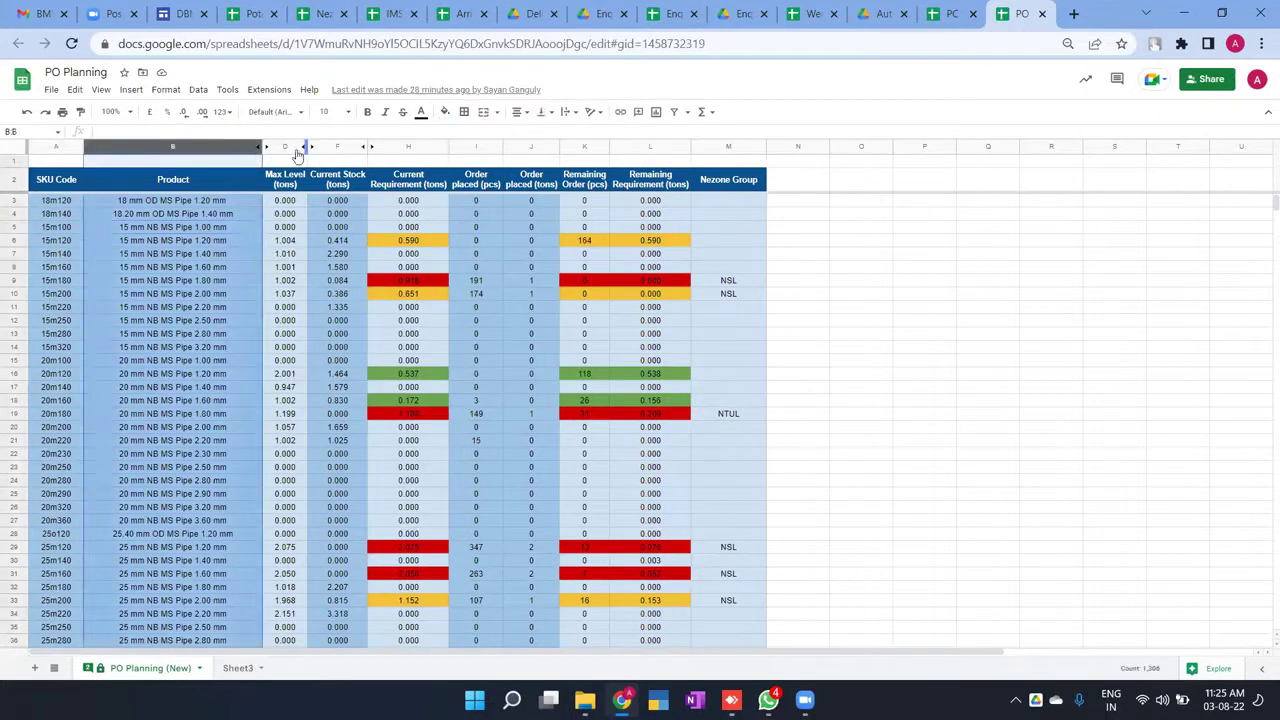
{"action": "left_click_drag", "start_coordinate": [285, 147], "coordinate": [336, 149]}
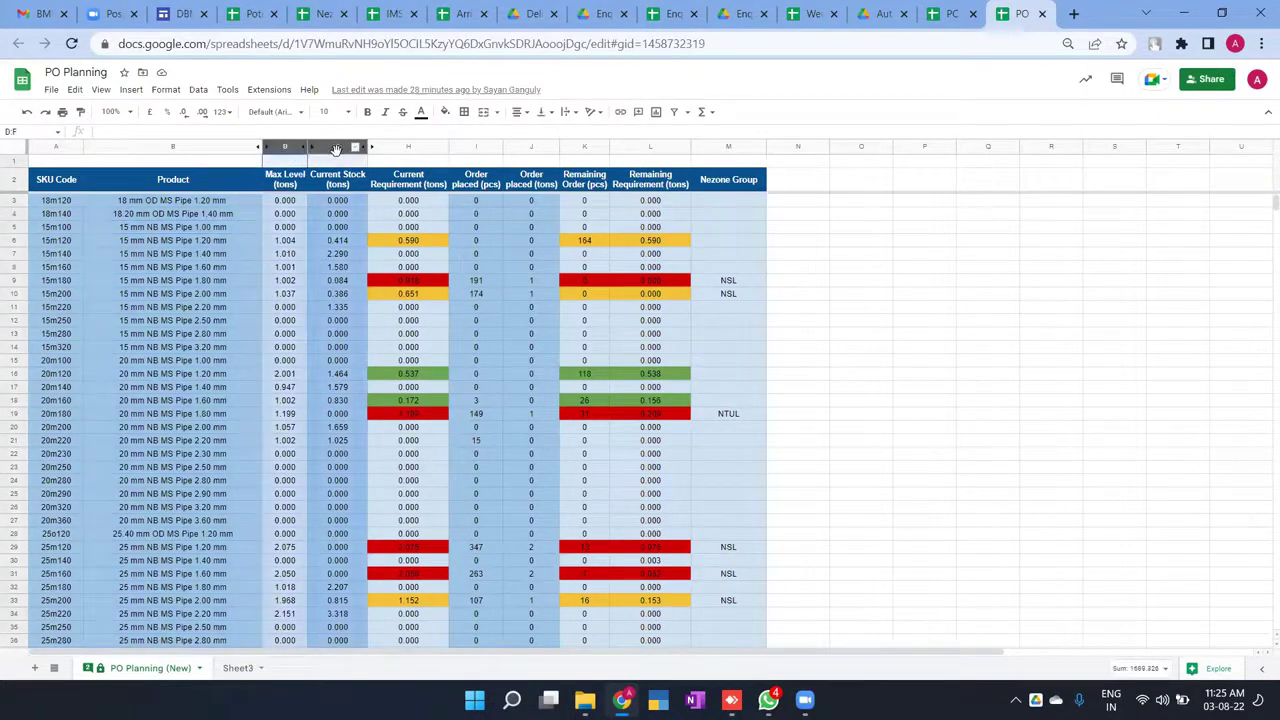
Step: Select the Current Requirement (tons) column and go through the colour-coded requirements down to the square MS pipes
{"action": "left_click", "coordinate": [417, 151]}
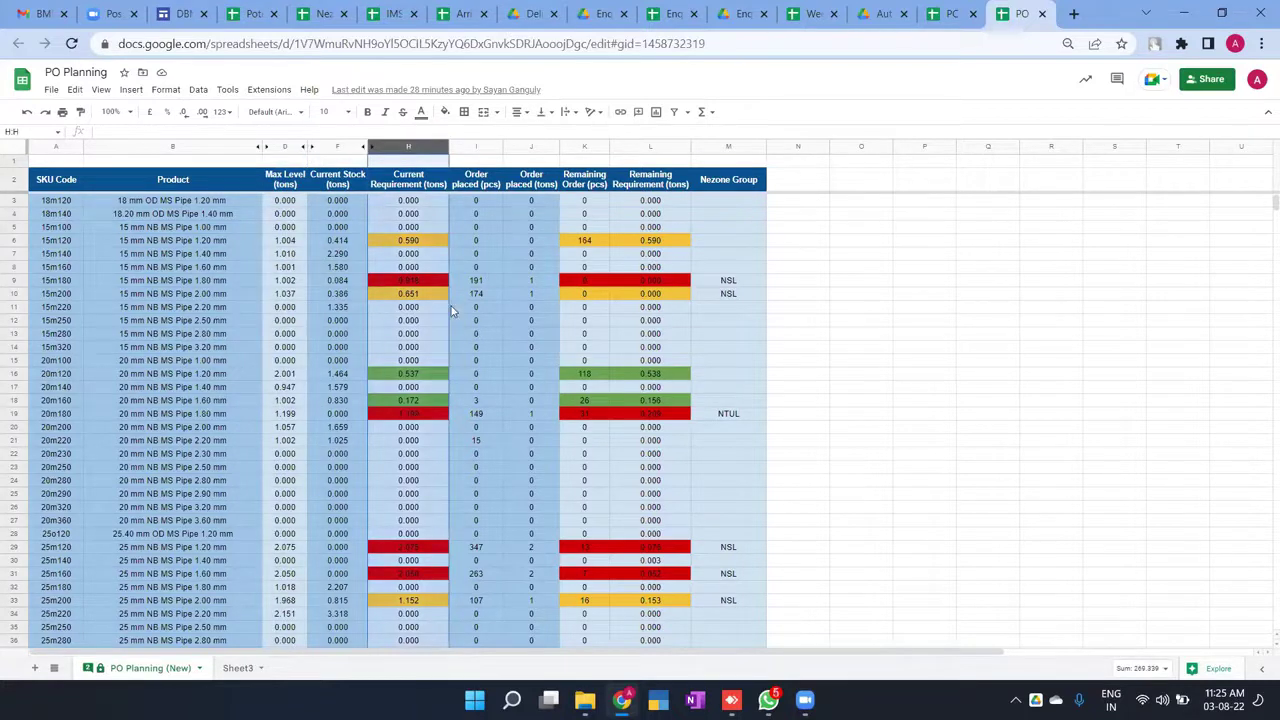
{"action": "scroll", "coordinate": [451, 311], "scroll_direction": "down", "scroll_amount": 5}
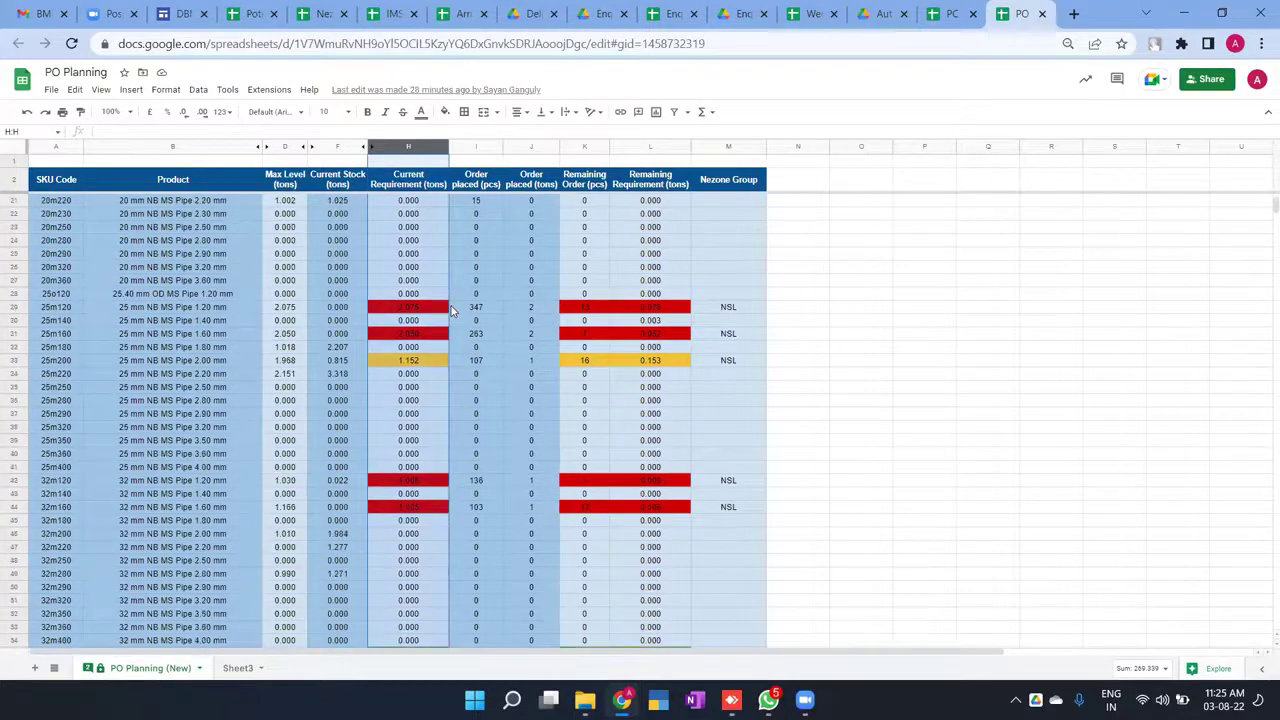
{"action": "scroll", "coordinate": [451, 311], "scroll_direction": "down", "scroll_amount": 5}
{"action": "scroll", "coordinate": [451, 311], "scroll_direction": "down", "scroll_amount": 9}
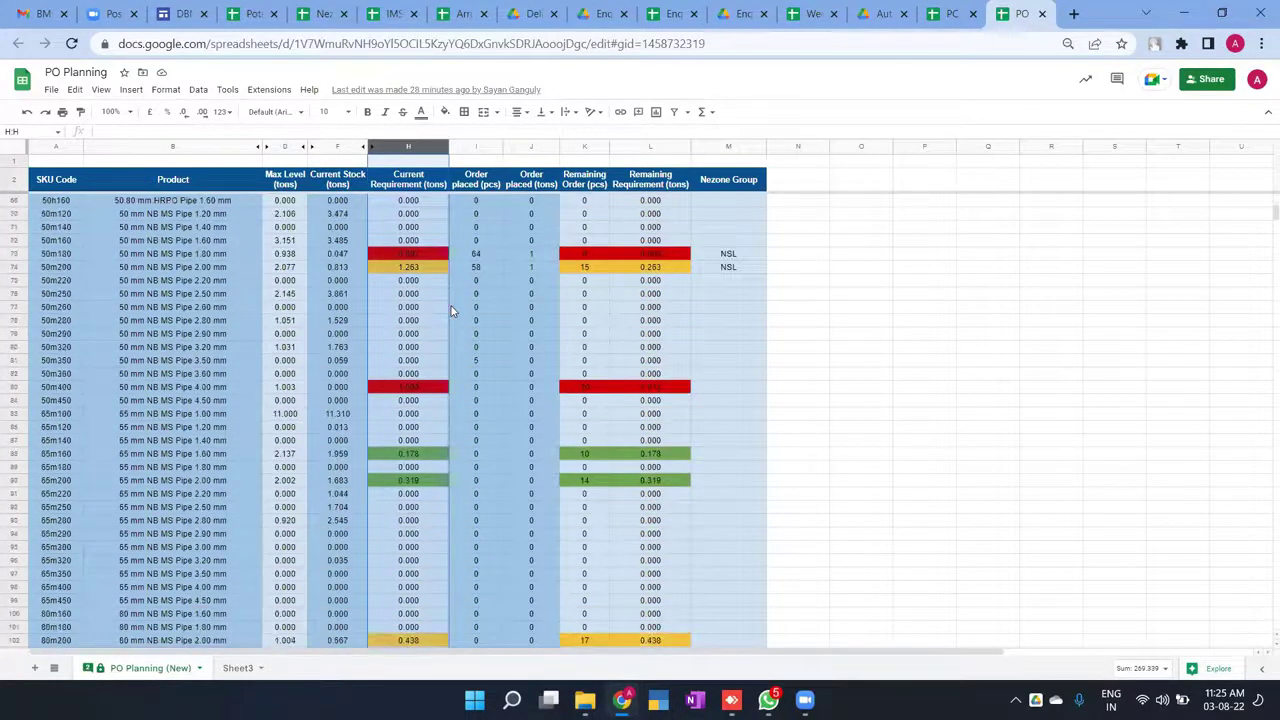
{"action": "scroll", "coordinate": [451, 311], "scroll_direction": "down", "scroll_amount": 10}
{"action": "scroll", "coordinate": [451, 311], "scroll_direction": "down", "scroll_amount": 5}
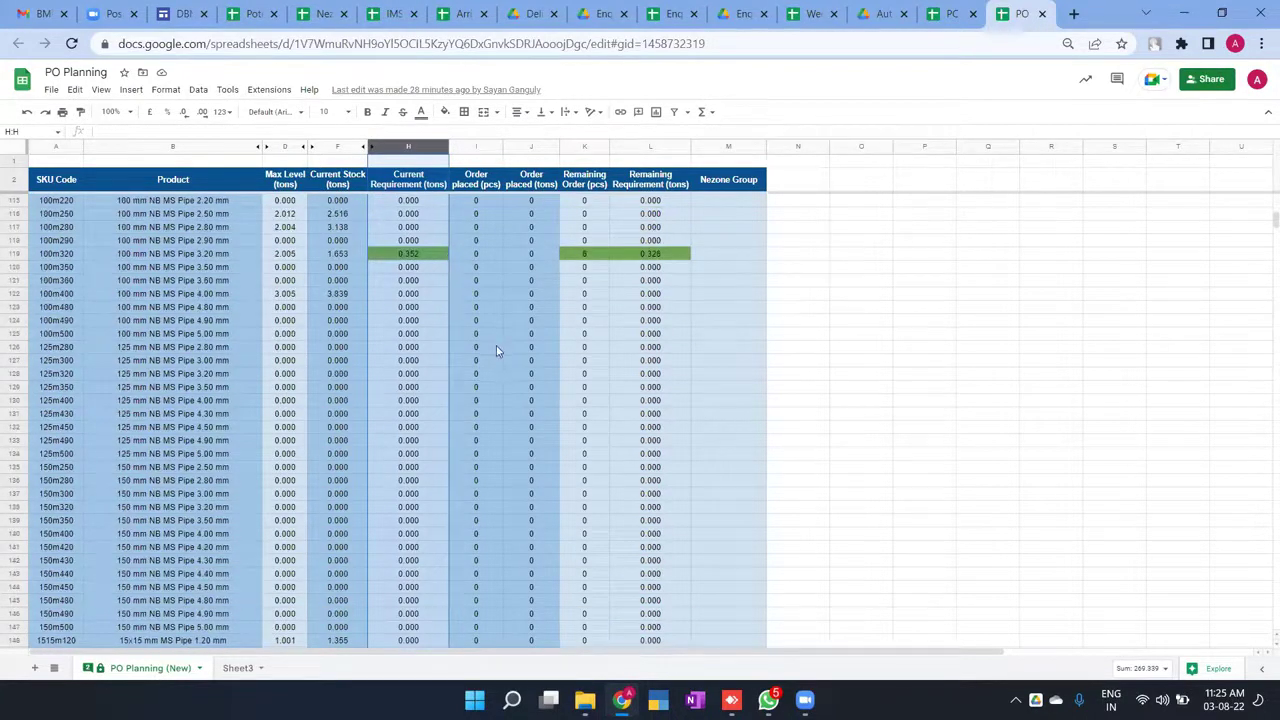
{"action": "scroll", "coordinate": [490, 340], "scroll_direction": "down", "scroll_amount": 10}
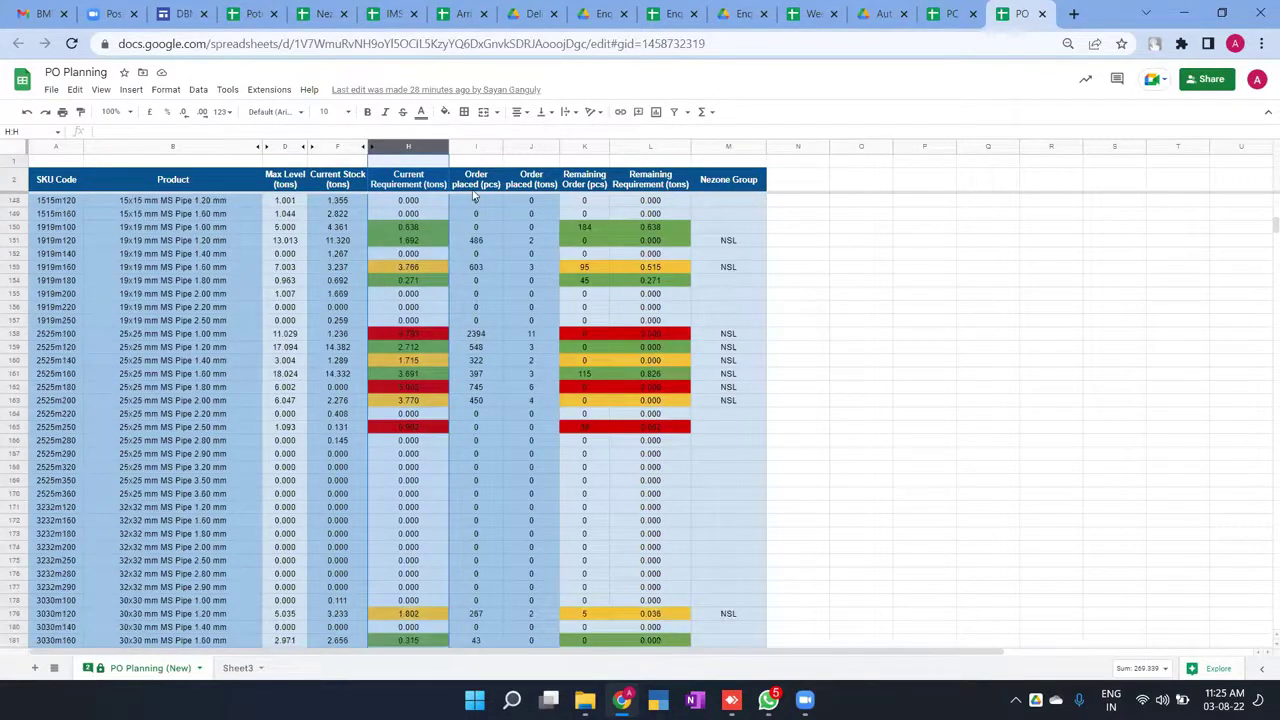
Step: Select the two Order placed columns, in pcs and tons, and review the orders back up to the 25 mm NB pipes
{"action": "left_click_drag", "start_coordinate": [474, 146], "coordinate": [530, 146]}
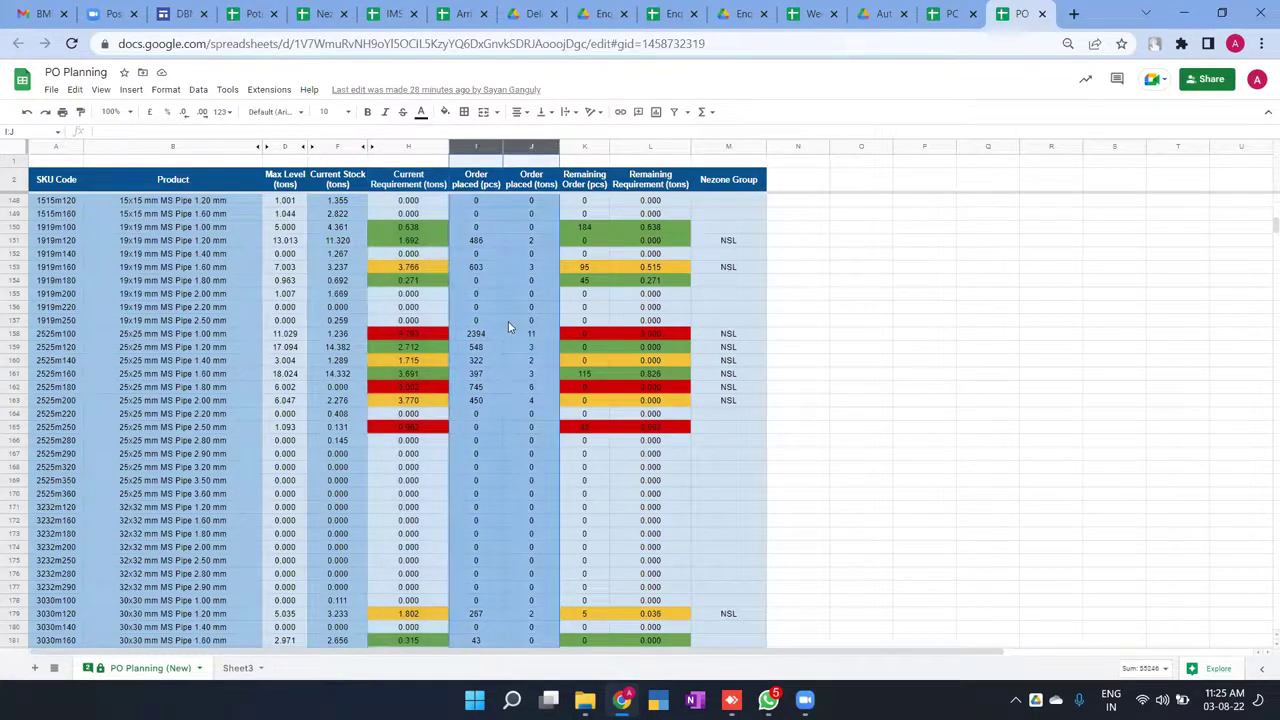
{"action": "scroll", "coordinate": [508, 327], "scroll_direction": "up", "scroll_amount": 5}
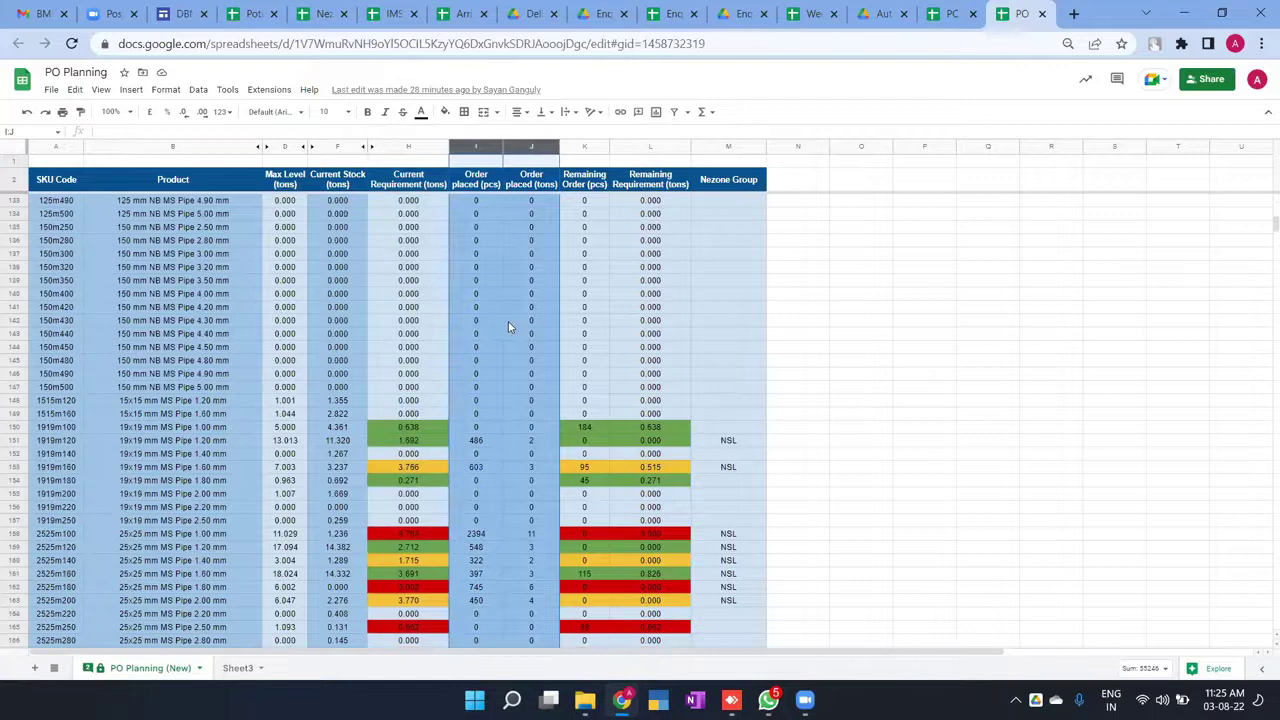
{"action": "scroll", "coordinate": [508, 327], "scroll_direction": "up", "scroll_amount": 20}
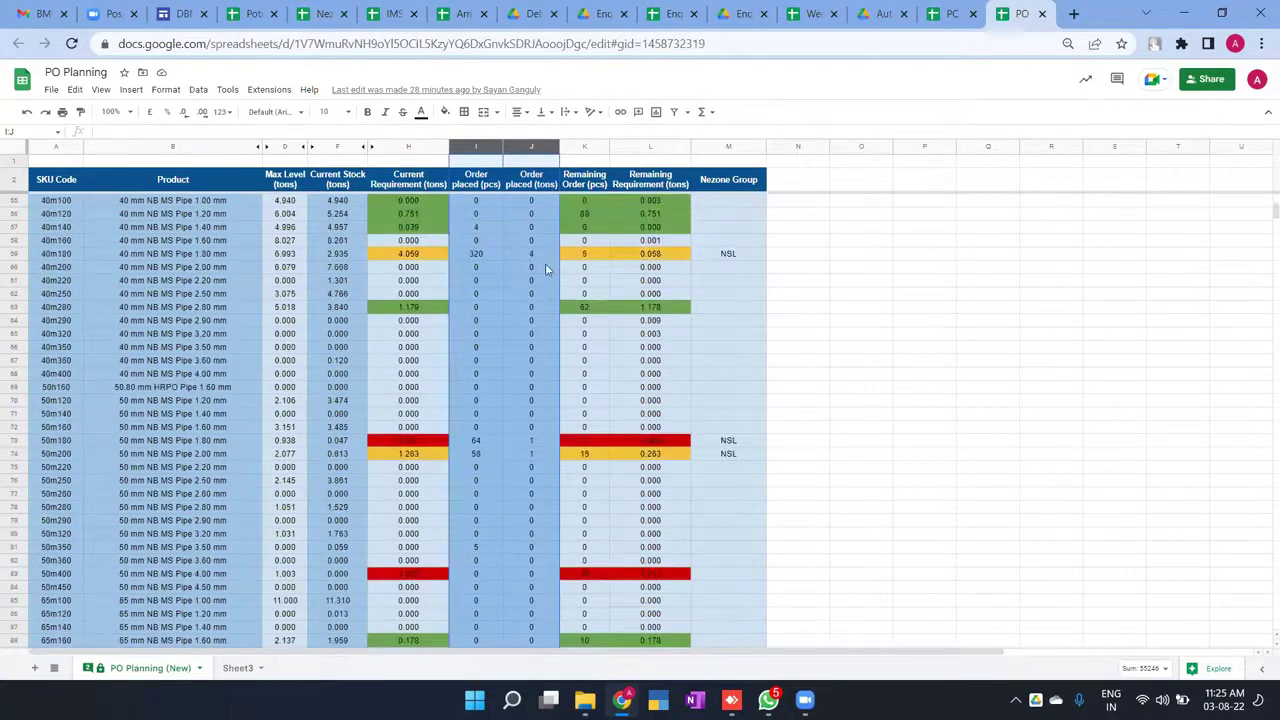
{"action": "scroll", "coordinate": [532, 298], "scroll_direction": "up", "scroll_amount": 7}
{"action": "scroll", "coordinate": [534, 285], "scroll_direction": "up", "scroll_amount": 3}
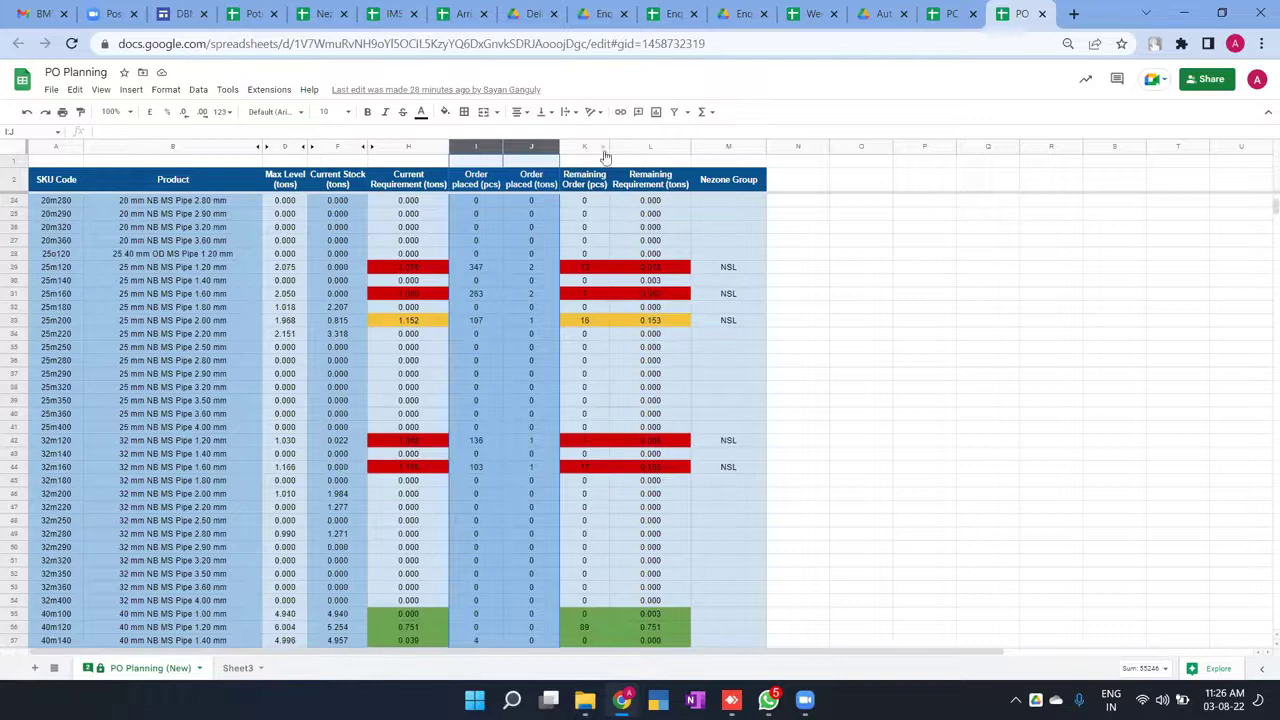
Step: Select the Remaining Order and Remaining Requirement columns, and inspect the remaining requirement of 15 mm NB MS Pipe 1.20 mm and 1.80 mm
{"action": "left_click_drag", "start_coordinate": [600, 150], "coordinate": [643, 150]}
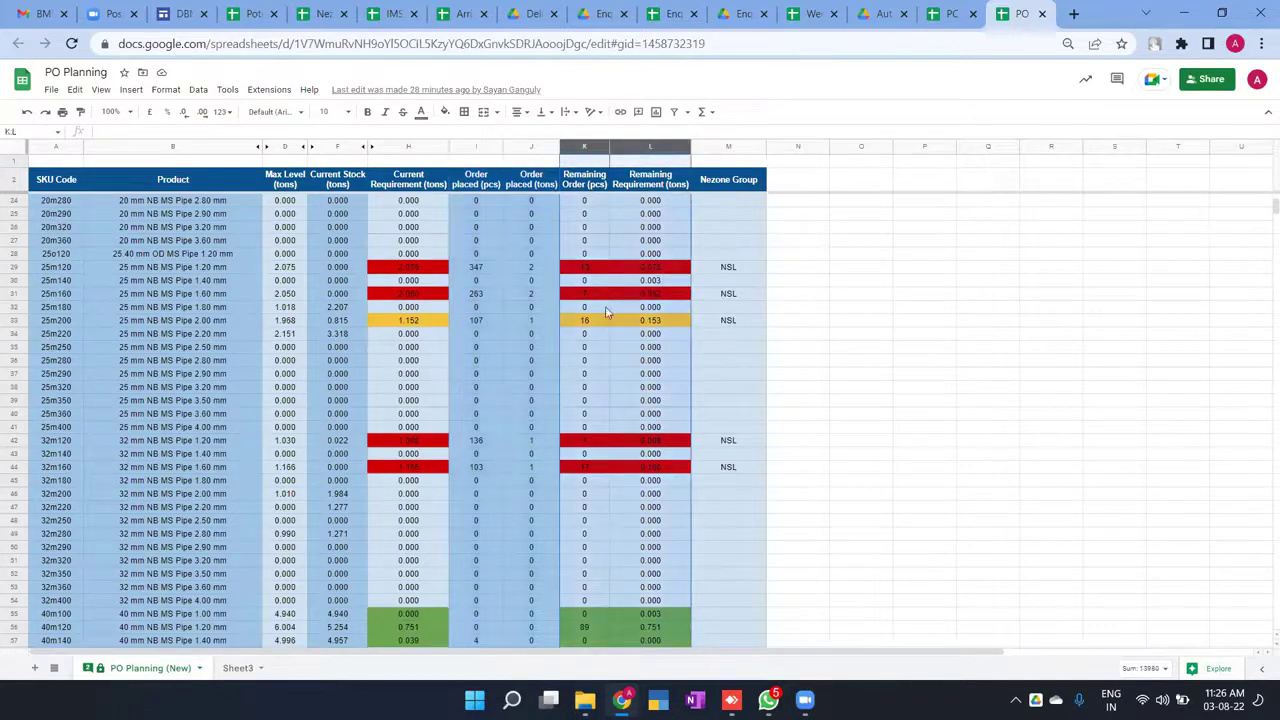
{"action": "scroll", "coordinate": [607, 398], "scroll_direction": "up", "scroll_amount": 3}
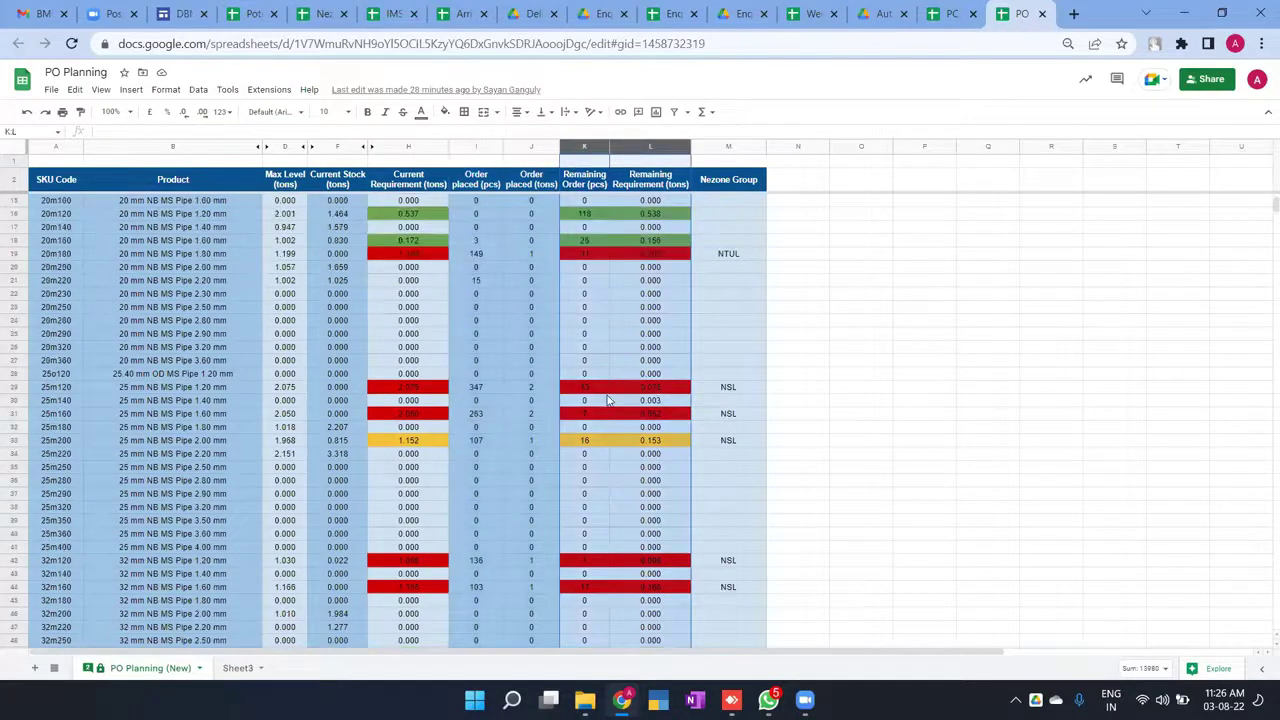
{"action": "scroll", "coordinate": [607, 400], "scroll_direction": "up", "scroll_amount": 4}
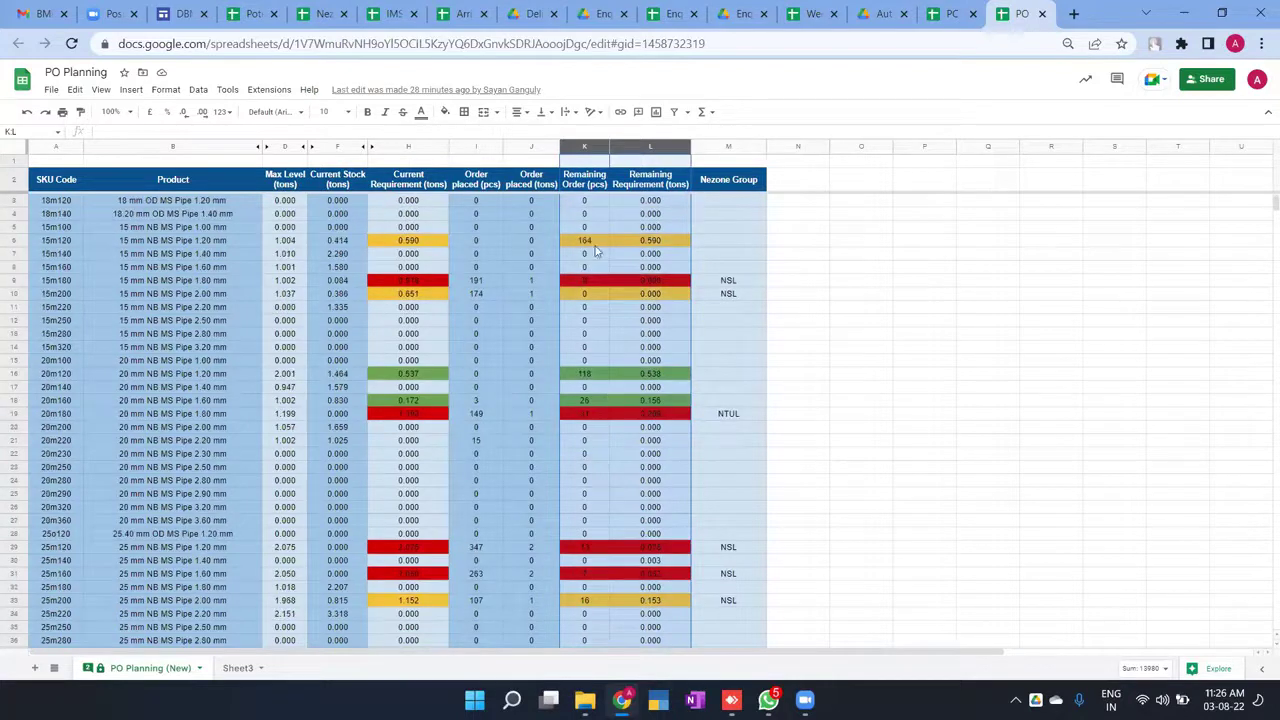
{"action": "left_click", "coordinate": [657, 243]}
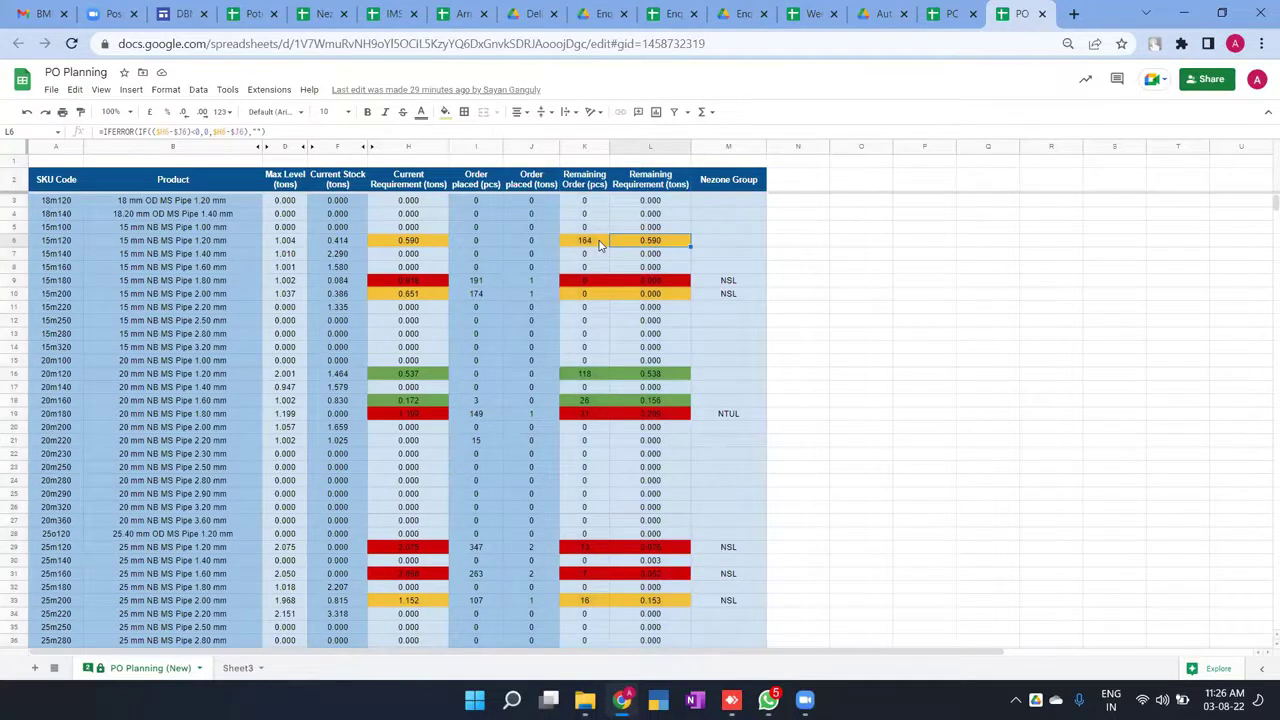
{"action": "left_click", "coordinate": [665, 281]}
{"action": "scroll", "coordinate": [668, 357], "scroll_direction": "down", "scroll_amount": 6}
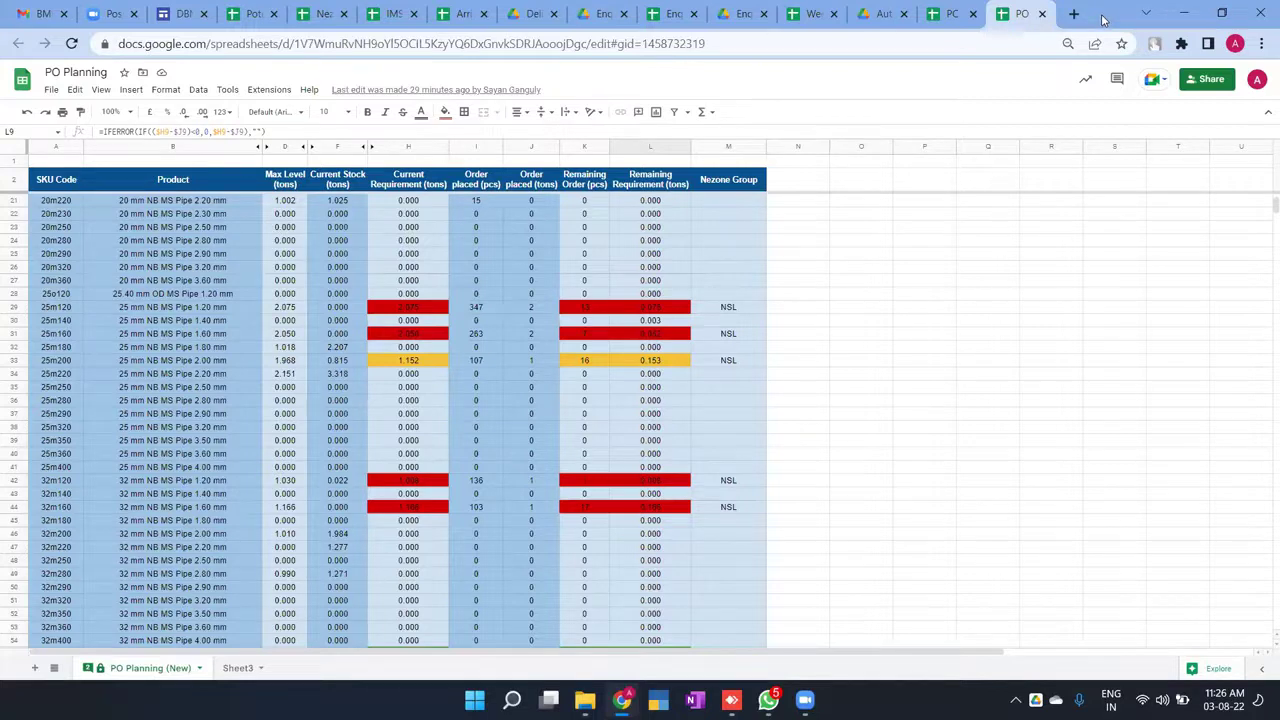
Step: Select the Remaining Order and Remaining Requirement columns and review their colour-coded rows down to the 50 mm NB MS pipes
{"action": "left_click_drag", "start_coordinate": [592, 150], "coordinate": [658, 157]}
{"action": "scroll", "coordinate": [643, 428], "scroll_direction": "down", "scroll_amount": 3}
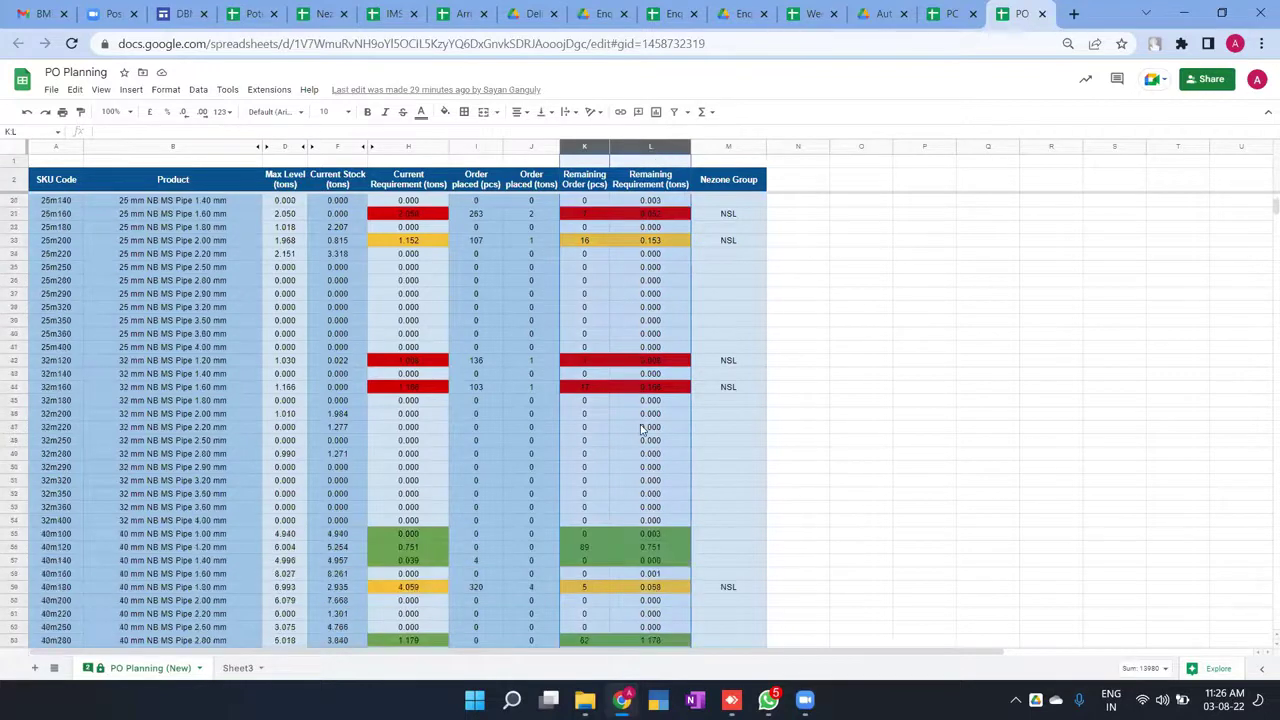
{"action": "scroll", "coordinate": [643, 428], "scroll_direction": "down", "scroll_amount": 5}
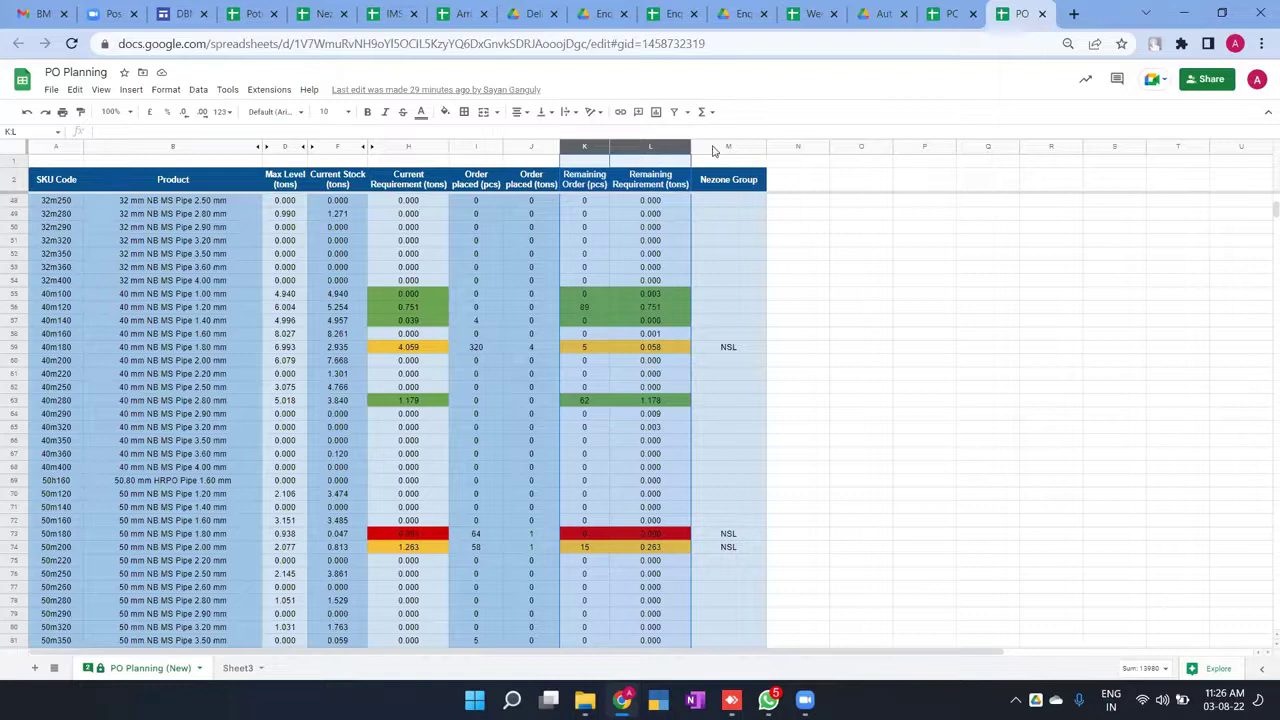
Step: Close the browser tabs already presented, including Nezone Pending (IMS), Arrival to Transportation Payment, and the Delivery to Collection and Enquiry to Delivery flowcharts
{"action": "key", "text": "super+Down"}
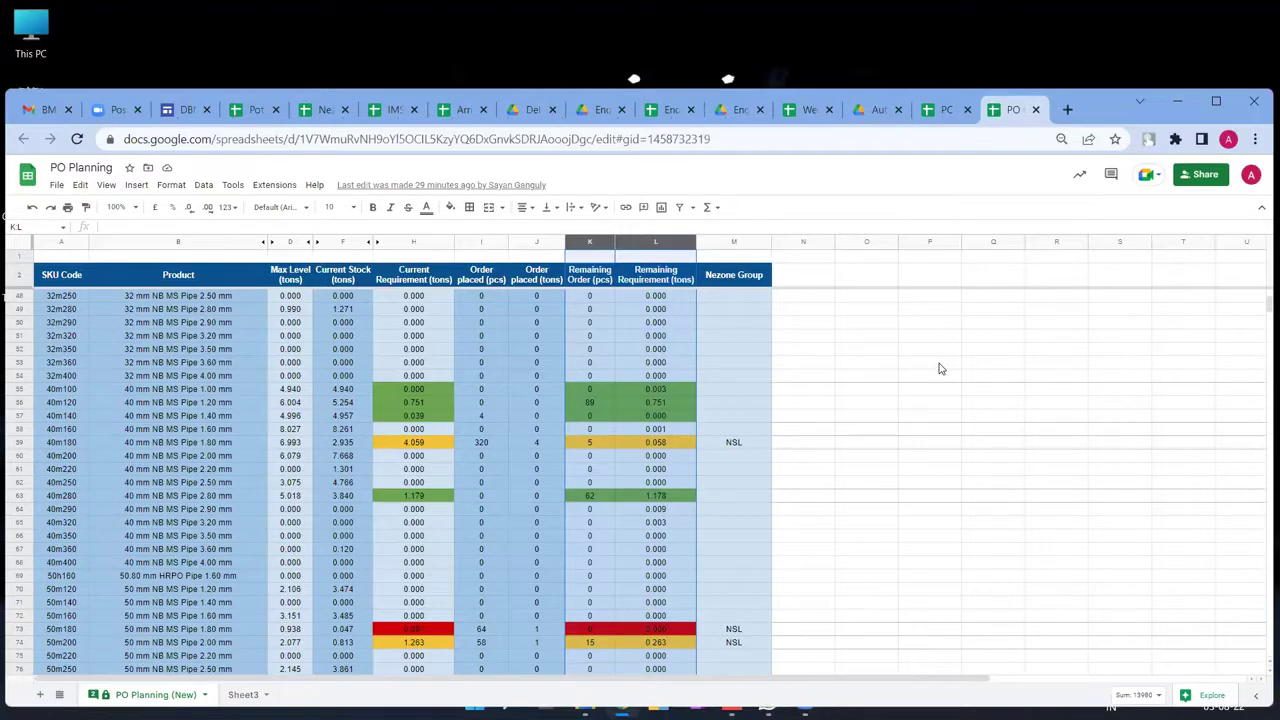
{"action": "left_click", "coordinate": [256, 111]}
{"action": "left_click", "coordinate": [276, 110]}
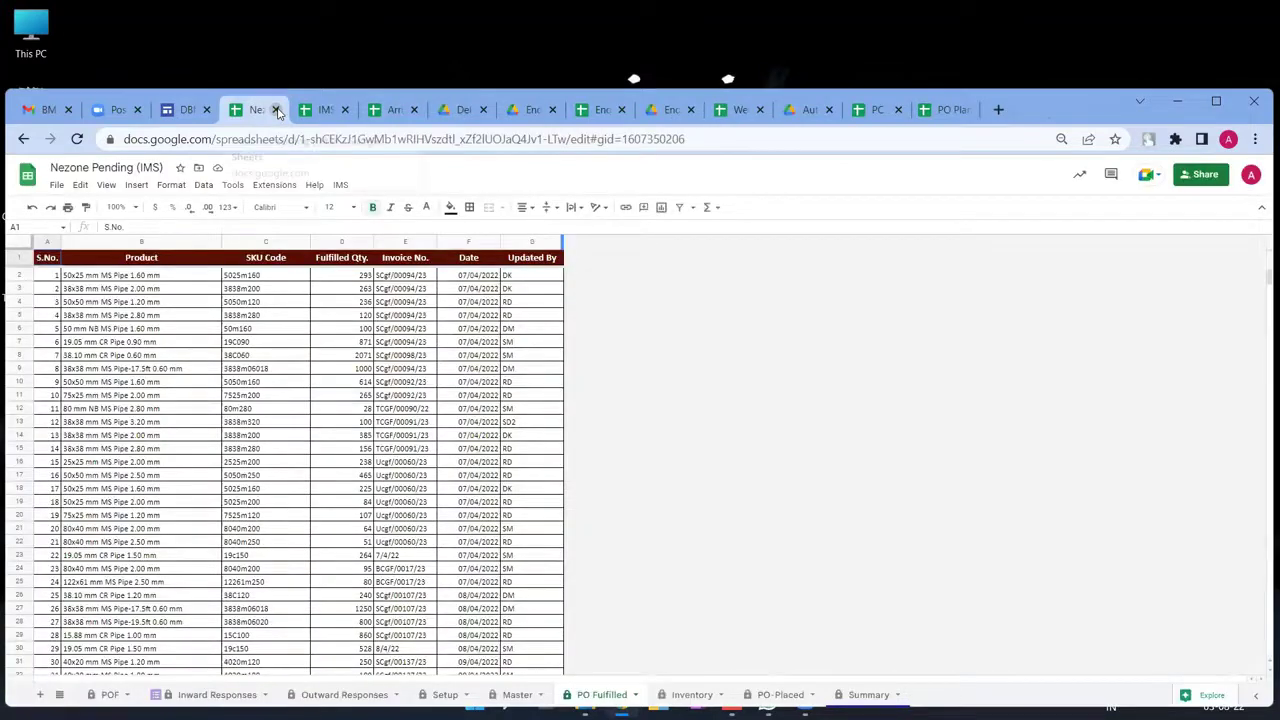
{"action": "left_click", "coordinate": [276, 110]}
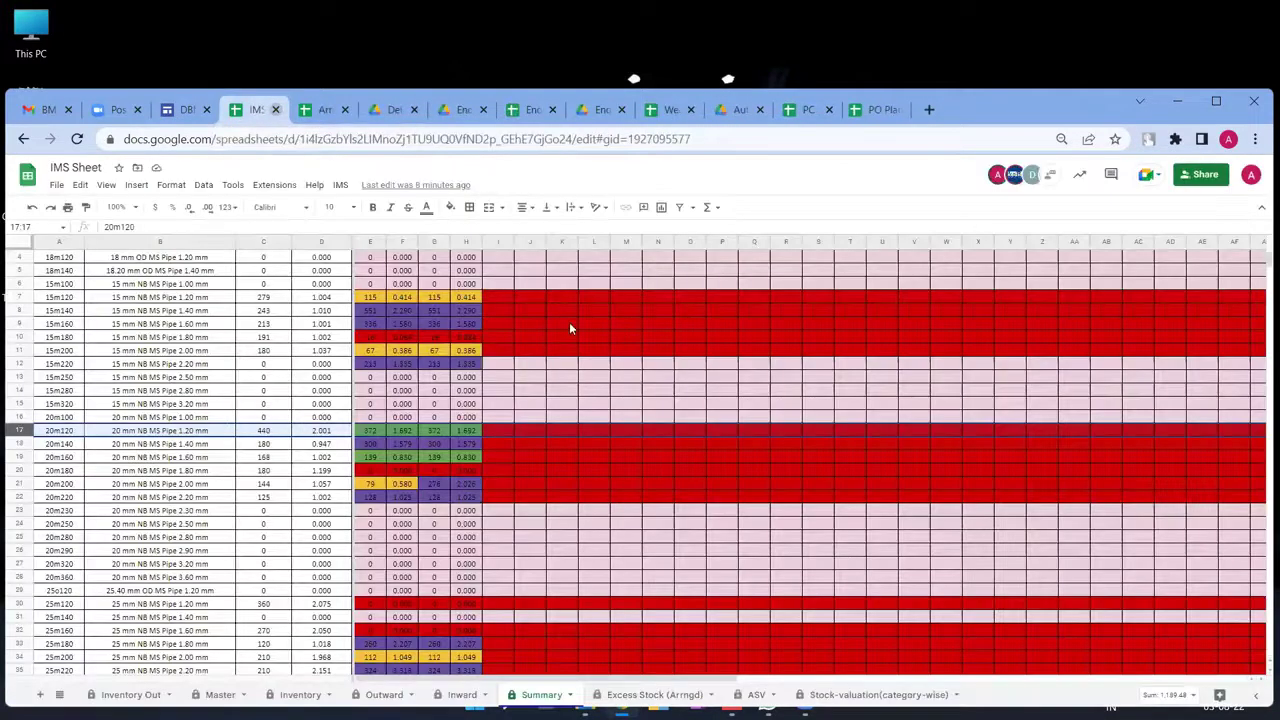
{"action": "key", "text": "ctrl+Tab"}
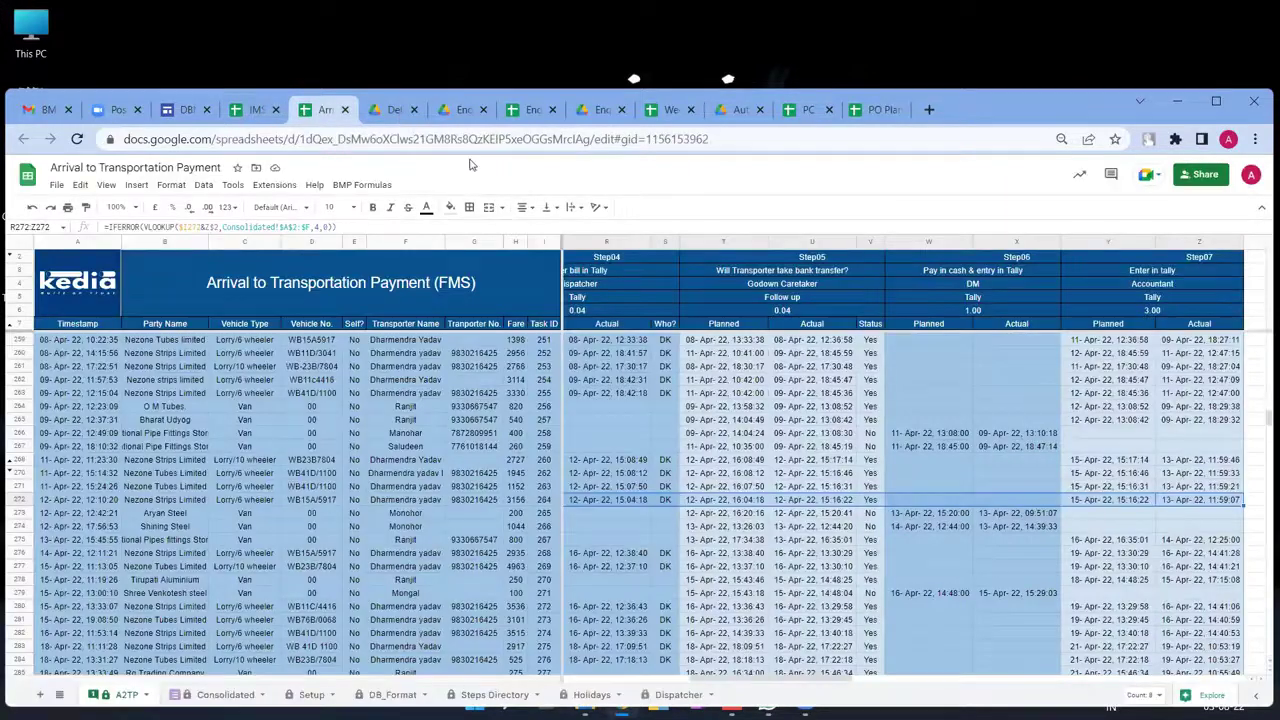
{"action": "left_click", "coordinate": [432, 113]}
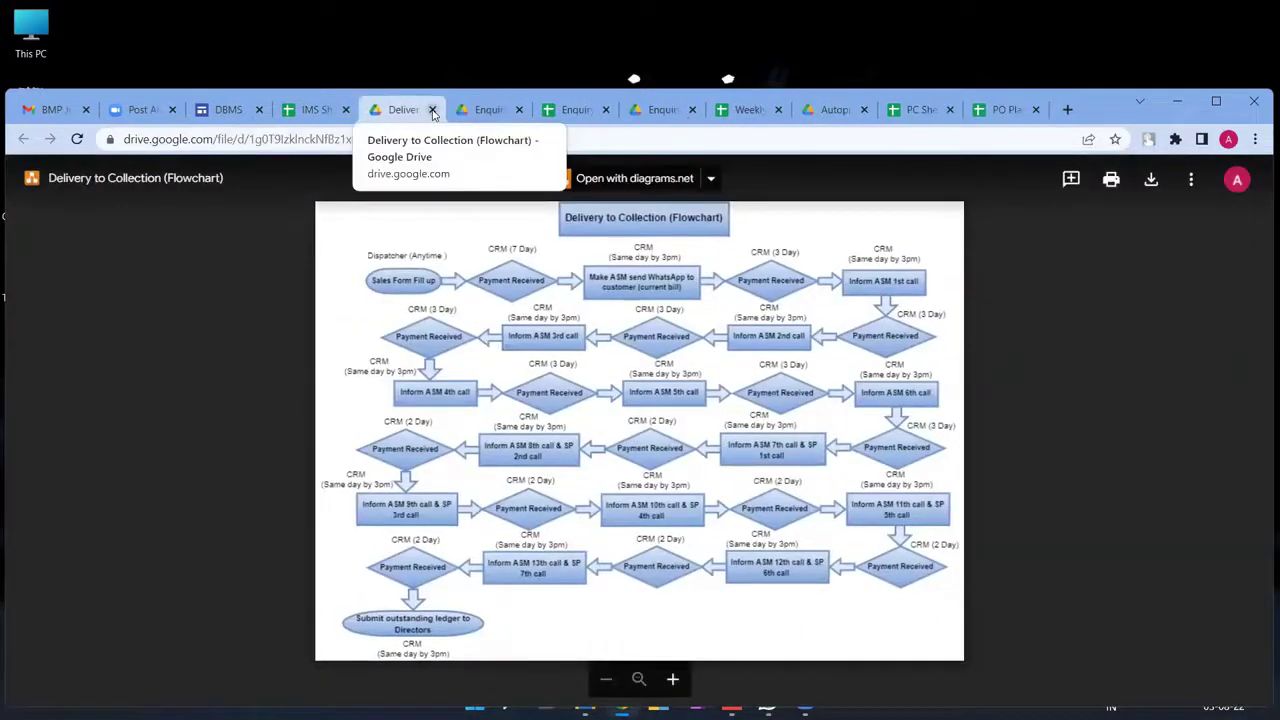
{"action": "left_click", "coordinate": [432, 113]}
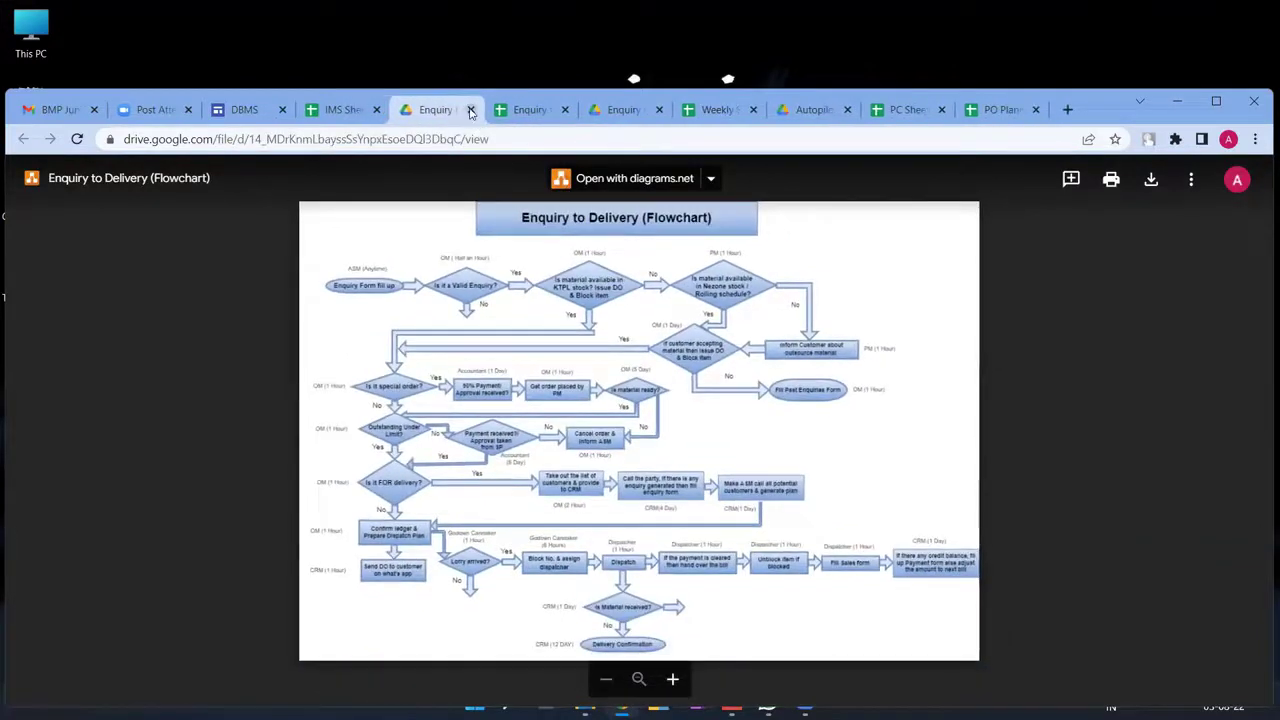
{"action": "left_click", "coordinate": [470, 110]}
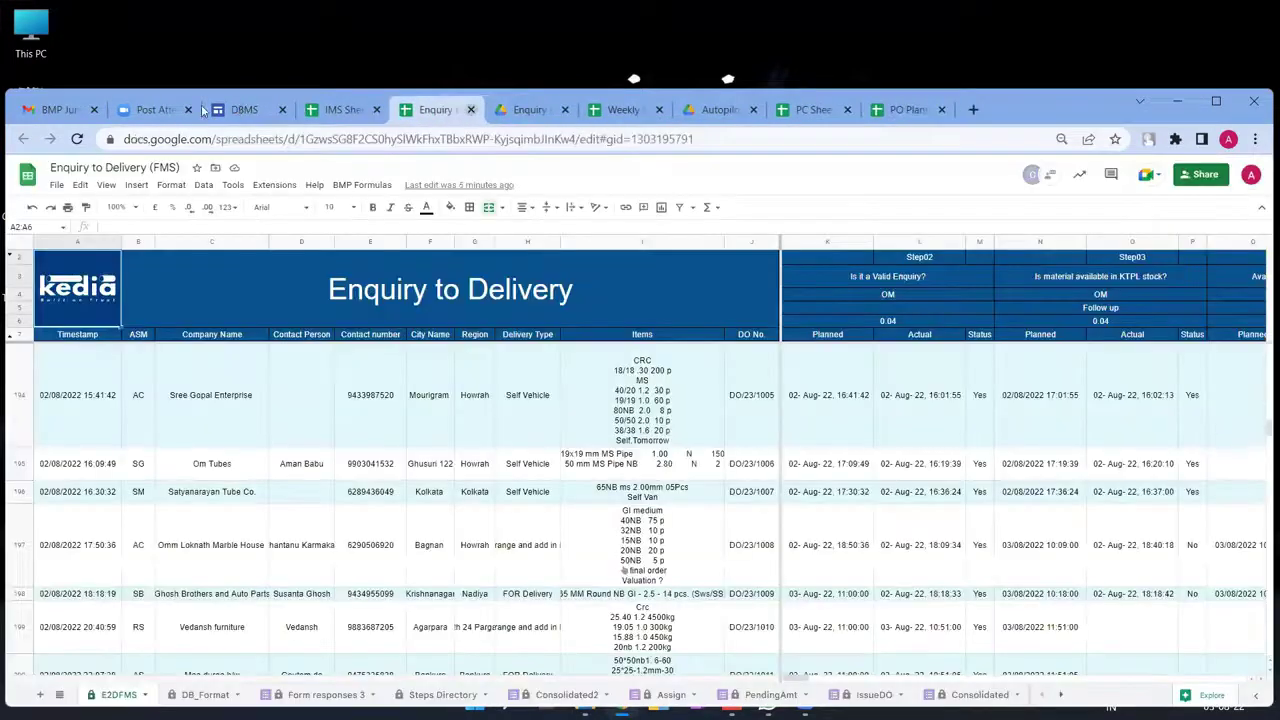
Step: Return to the DBMS page of the company site in a maximized window and open the Whatsapp Sheet page of its Systems section
{"action": "left_click", "coordinate": [236, 108]}
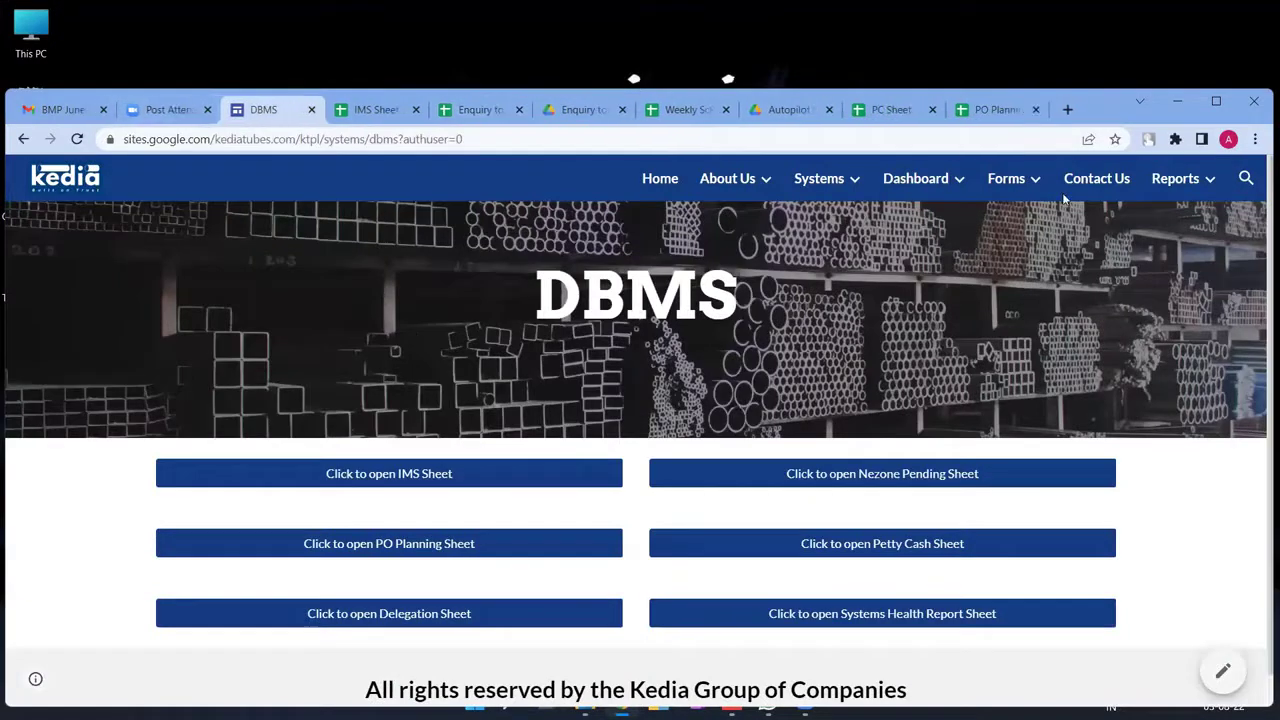
{"action": "double_click", "coordinate": [1090, 98]}
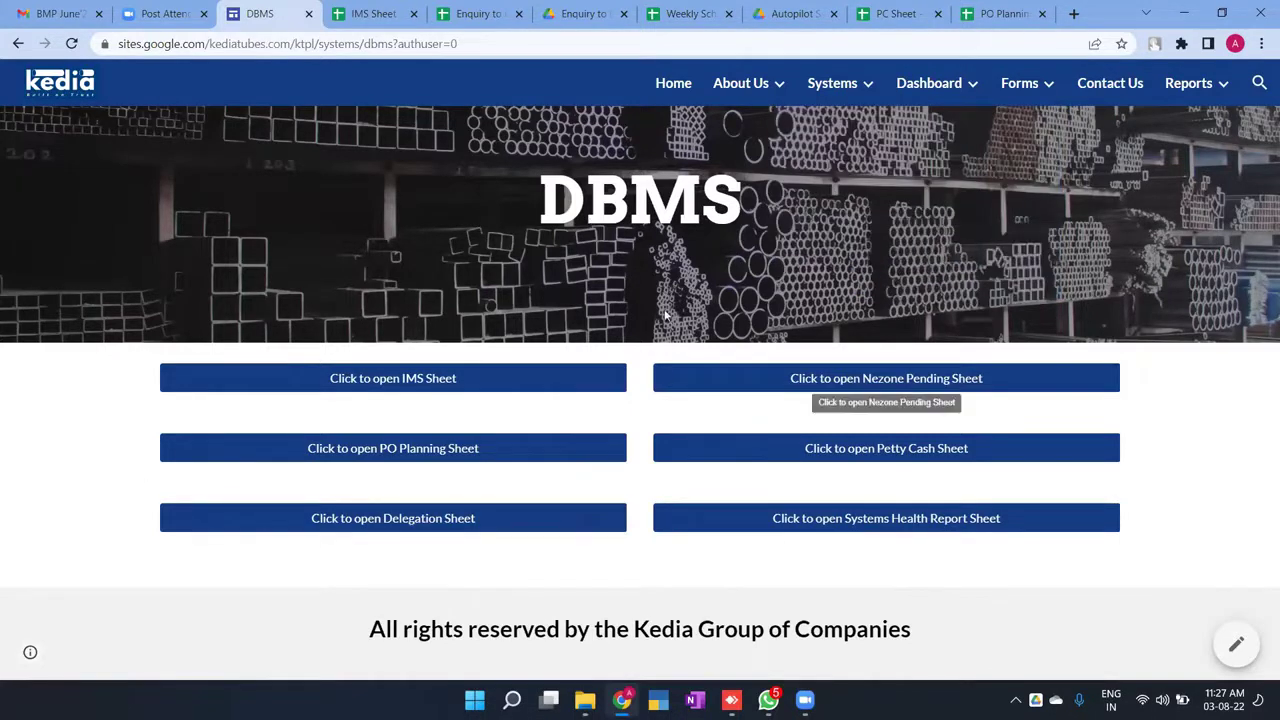
{"action": "mouse_move", "coordinate": [933, 89]}
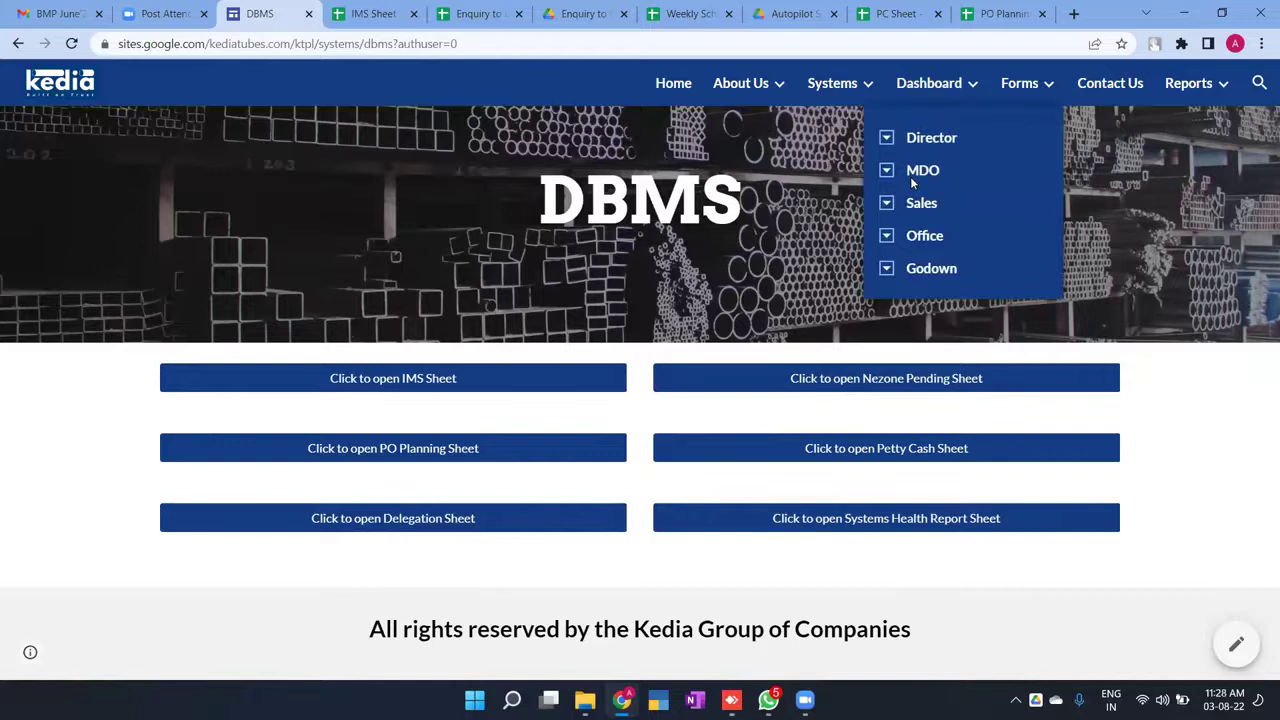
{"action": "mouse_move", "coordinate": [840, 89]}
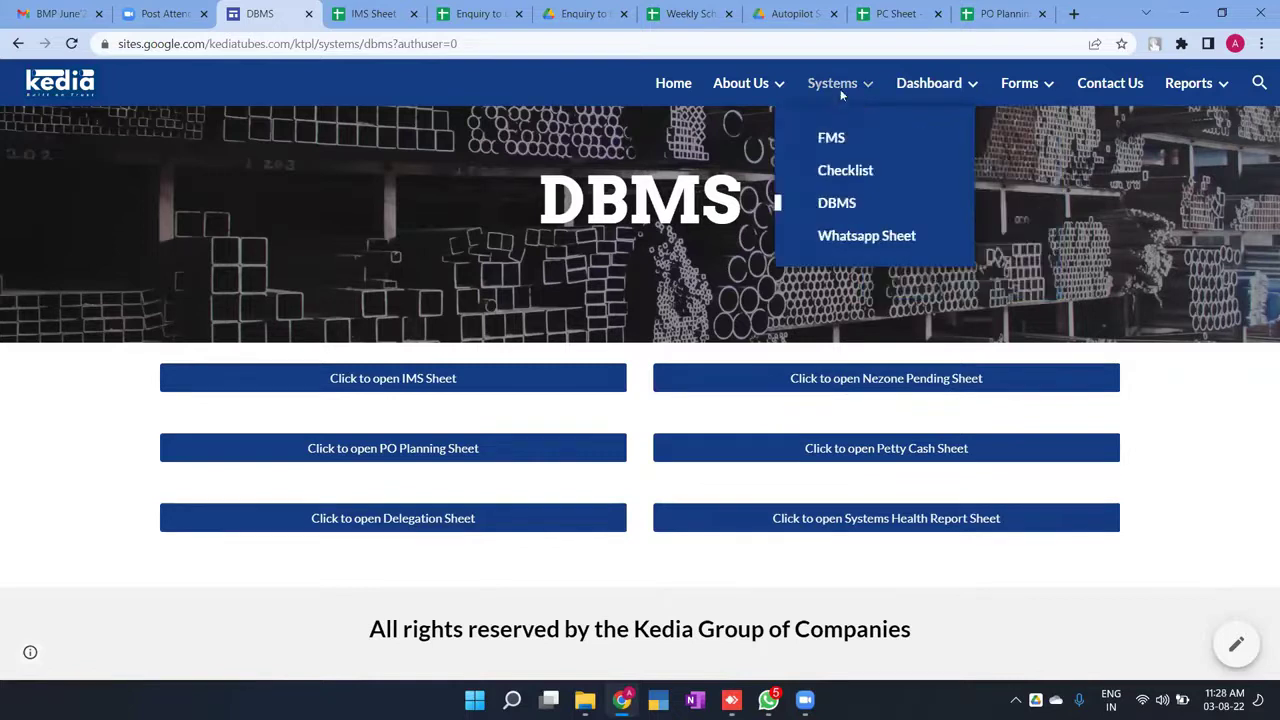
{"action": "left_click", "coordinate": [841, 240]}
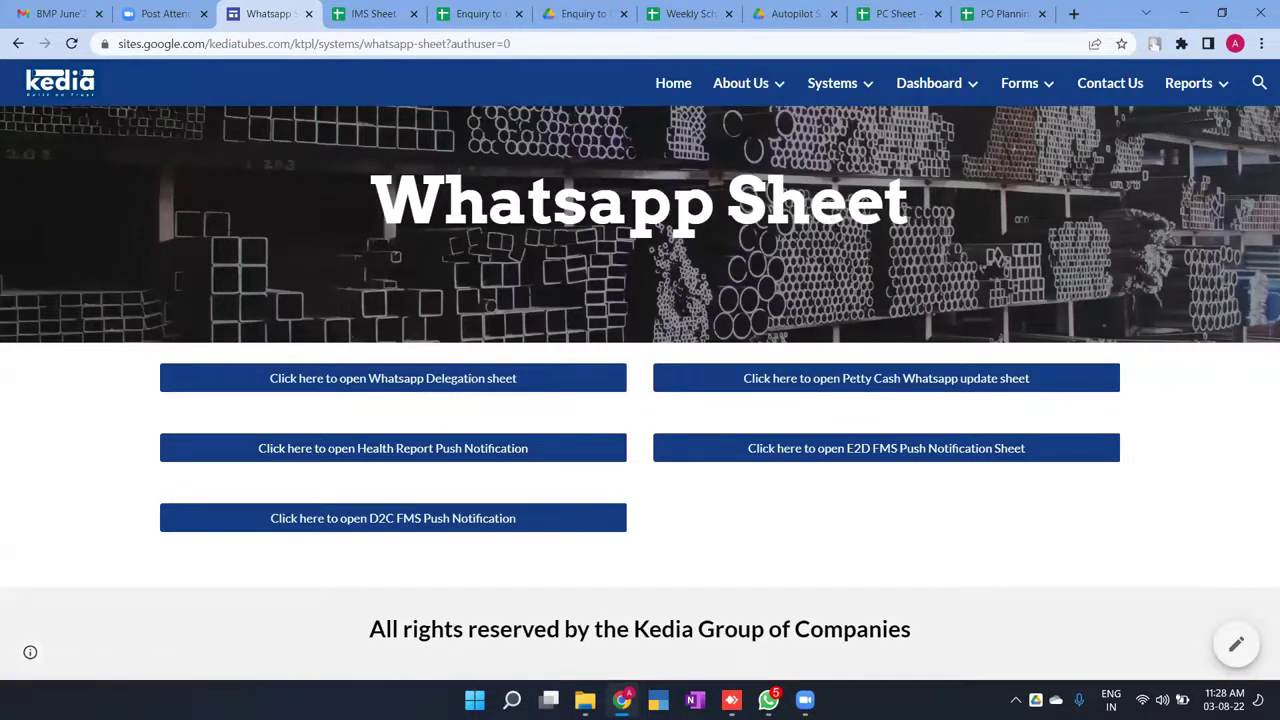
Step: Switch to WhatsApp, search for "help" and open the KTPL Helpdesk chat
{"action": "left_click", "coordinate": [768, 700]}
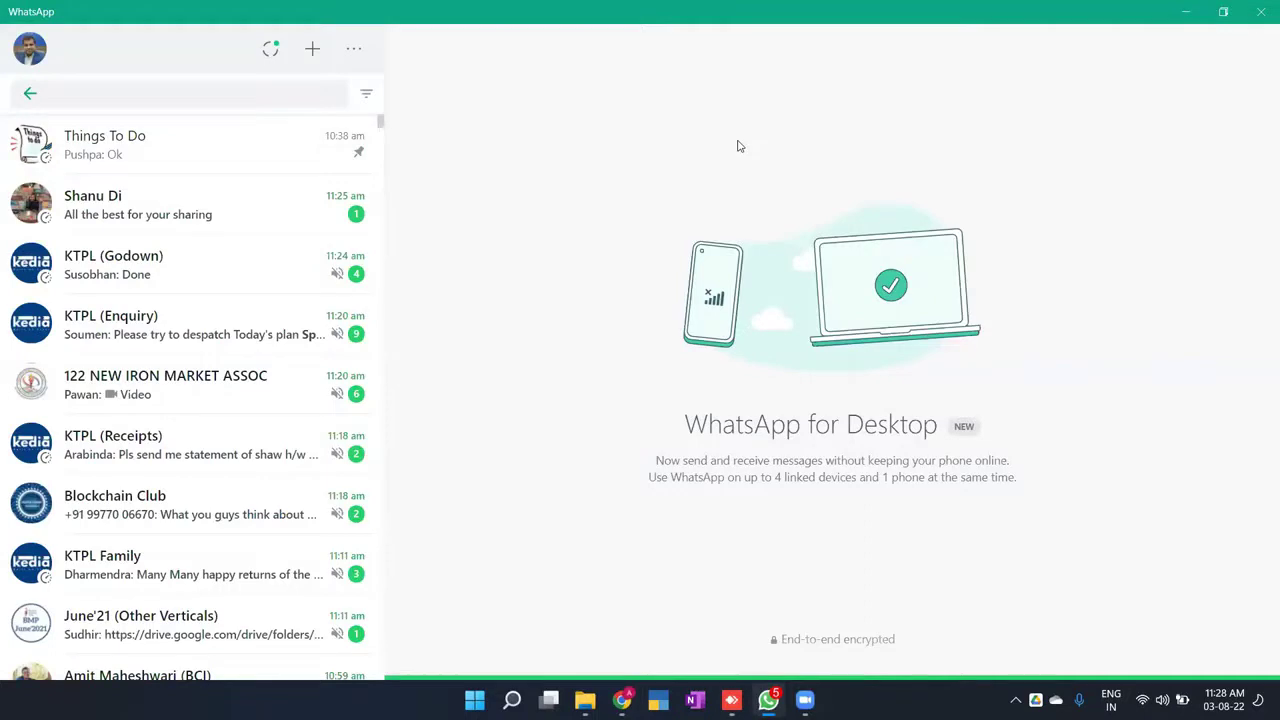
{"action": "type", "text": "help"}
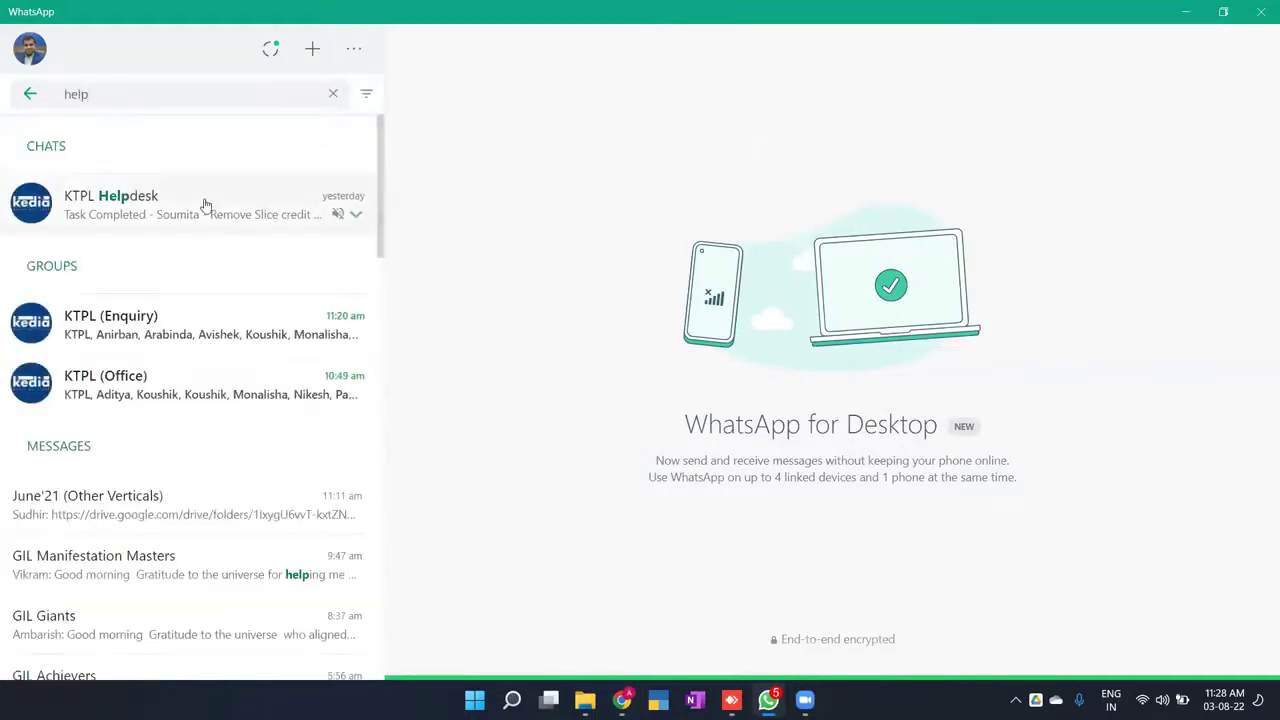
{"action": "left_click", "coordinate": [205, 205]}
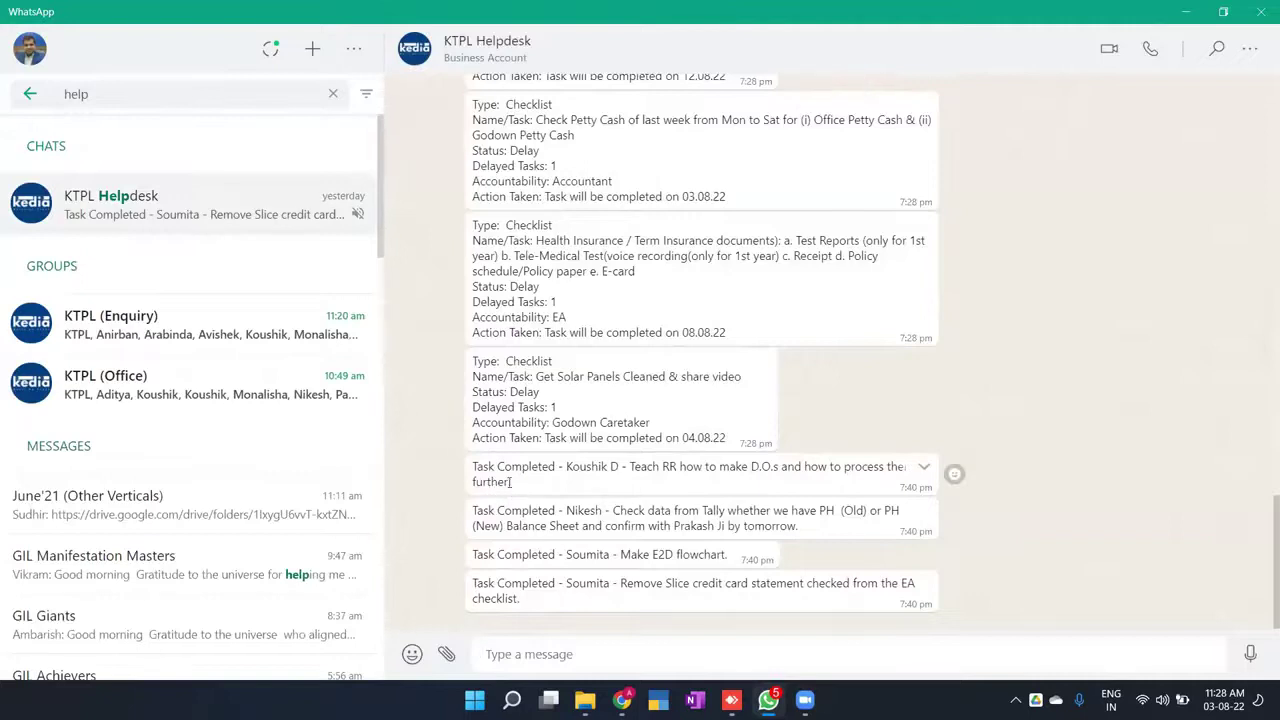
Step: Highlight the Task Completed messages about teaching D.O.s and the E2D flowchart, followed by all four latest Task Completed messages together
{"action": "left_click_drag", "start_coordinate": [511, 481], "coordinate": [472, 465]}
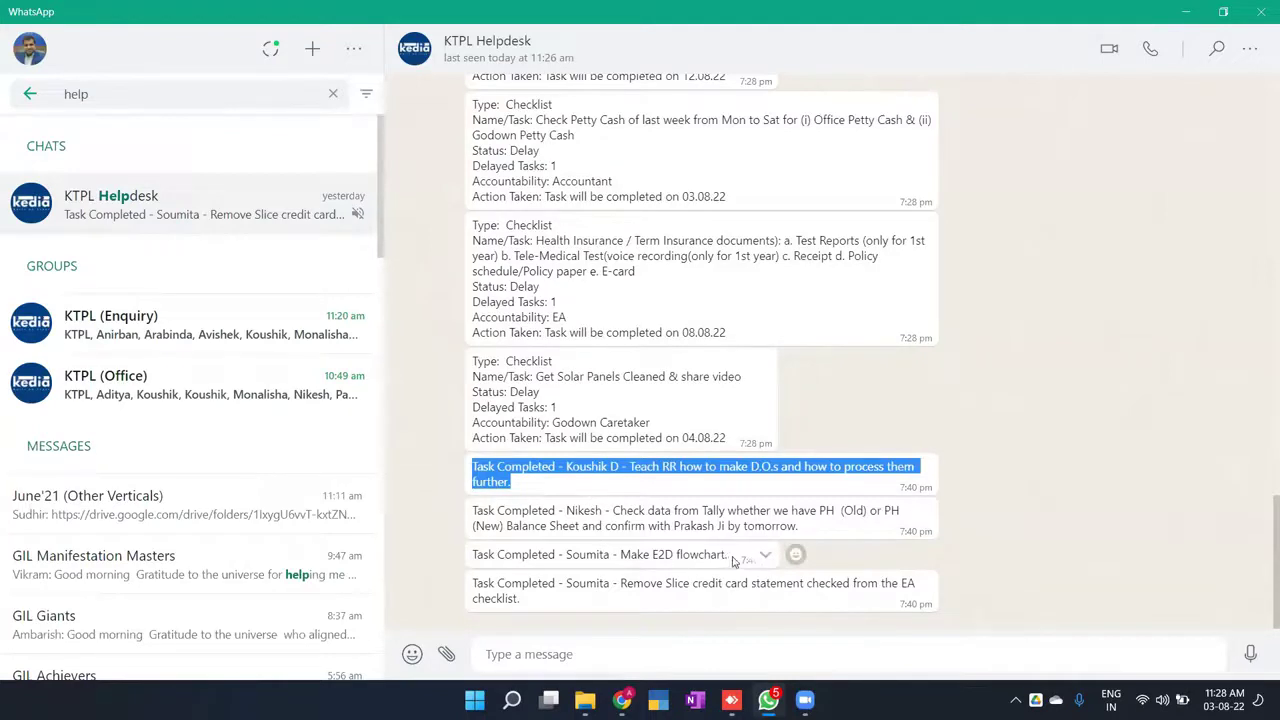
{"action": "left_click_drag", "start_coordinate": [727, 553], "coordinate": [468, 556]}
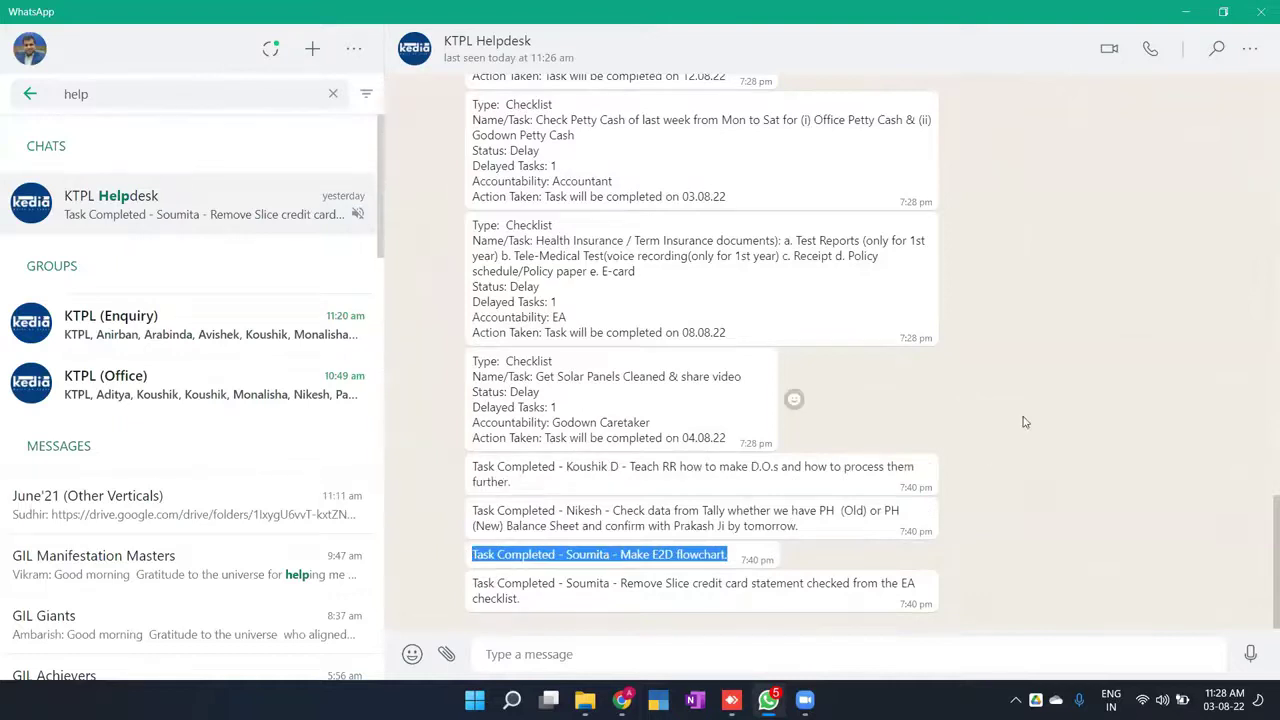
{"action": "scroll", "coordinate": [1006, 412], "scroll_direction": "up", "scroll_amount": 1}
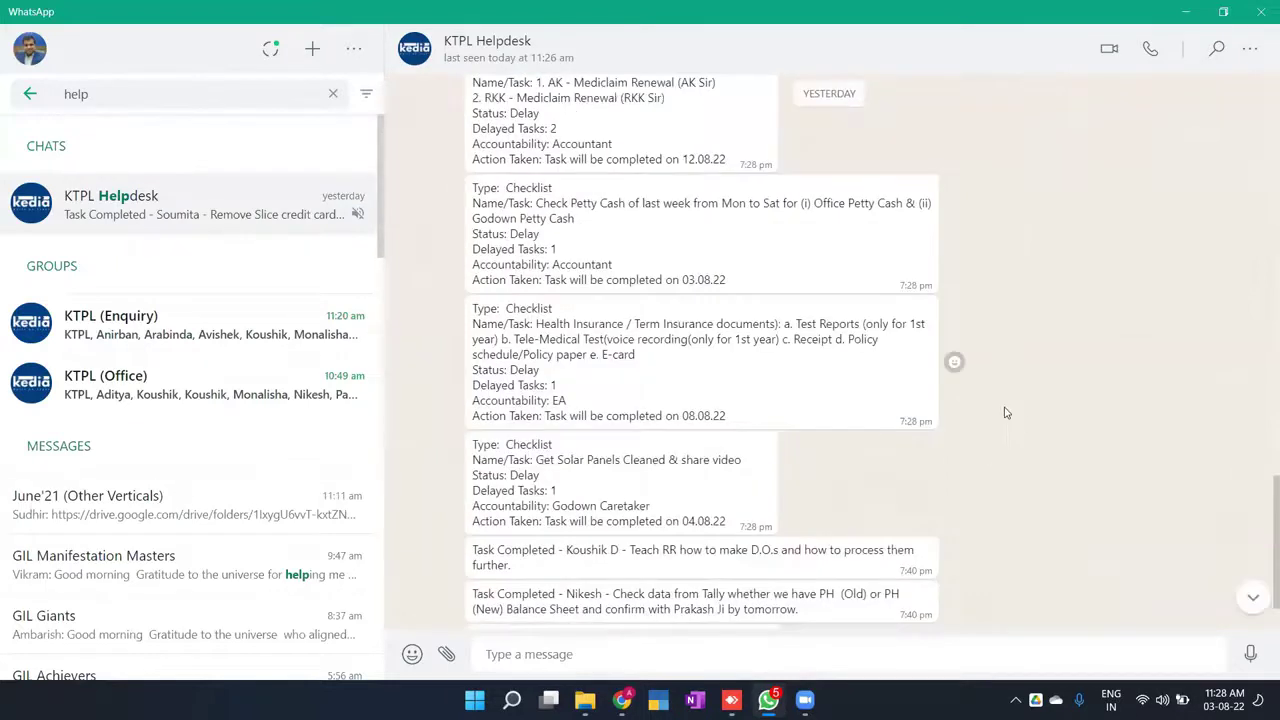
{"action": "scroll", "coordinate": [1006, 412], "scroll_direction": "down", "scroll_amount": 1}
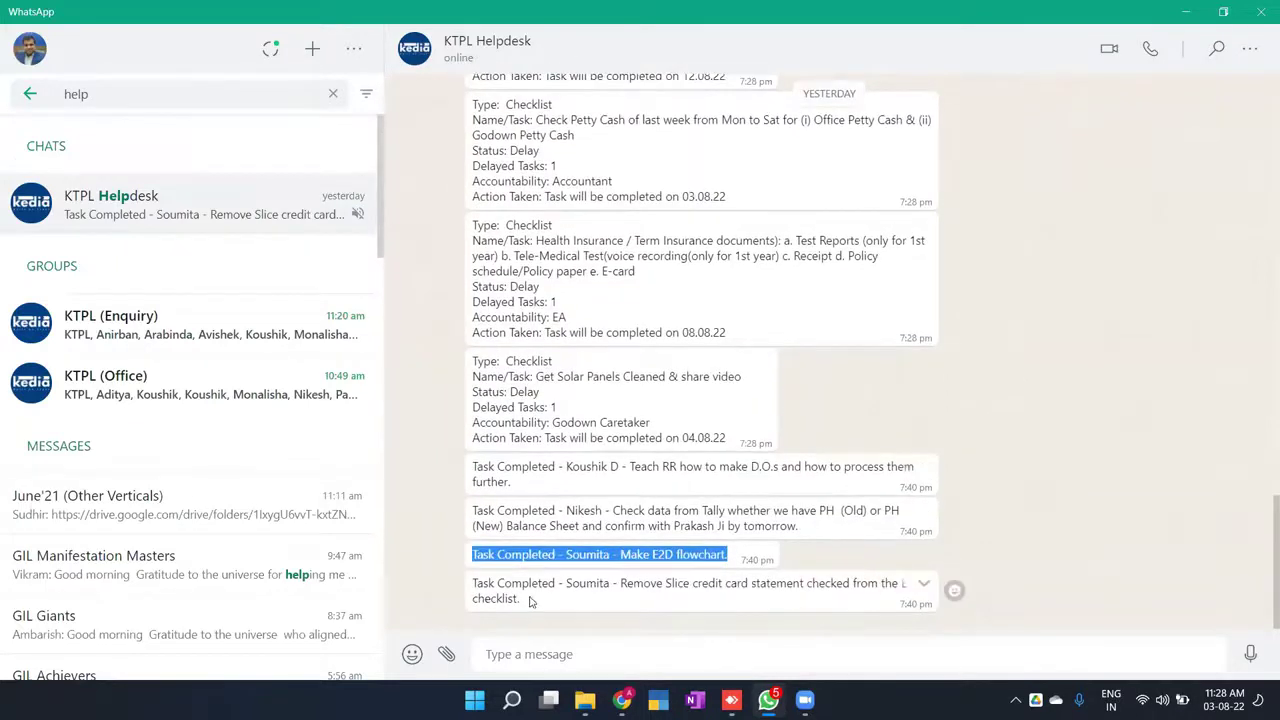
{"action": "left_click_drag", "start_coordinate": [528, 600], "coordinate": [463, 468]}
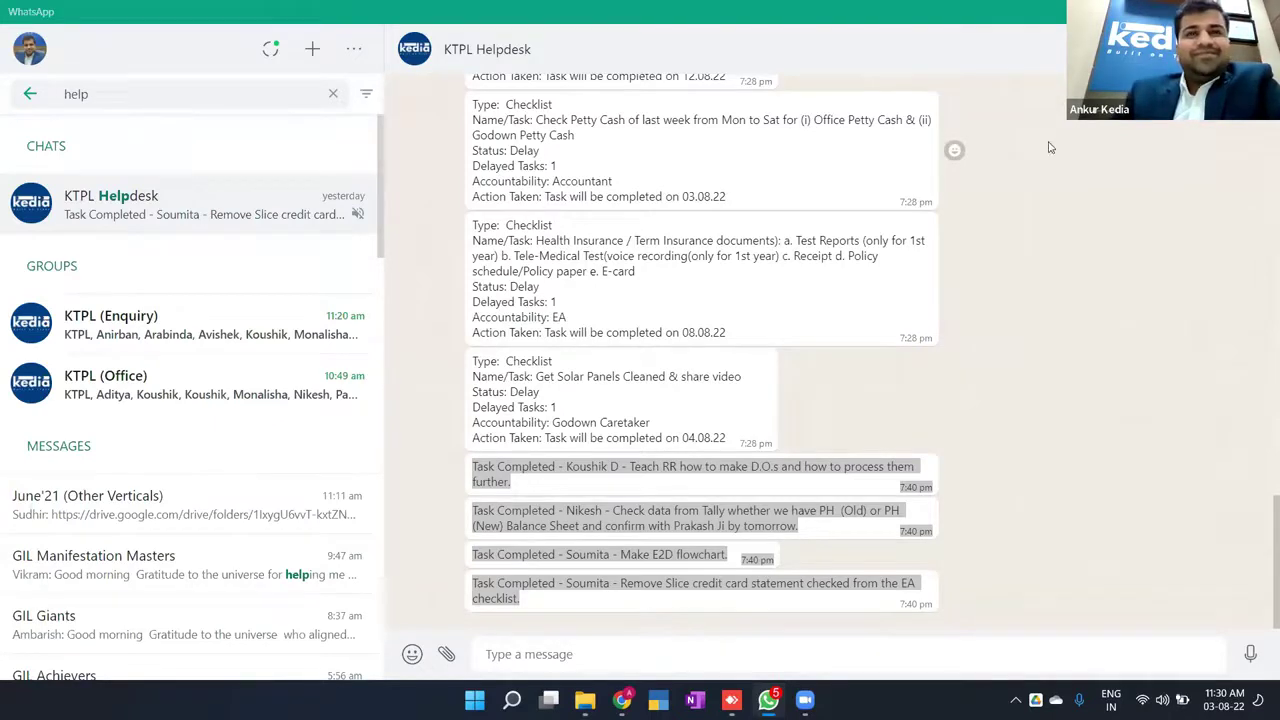
Step: Go back through yesterday's delayed Checklist and FMS task notifications up to the petty cash closing balance message
{"action": "scroll", "coordinate": [931, 430], "scroll_direction": "up", "scroll_amount": 1}
{"action": "scroll", "coordinate": [931, 430], "scroll_direction": "up", "scroll_amount": 3}
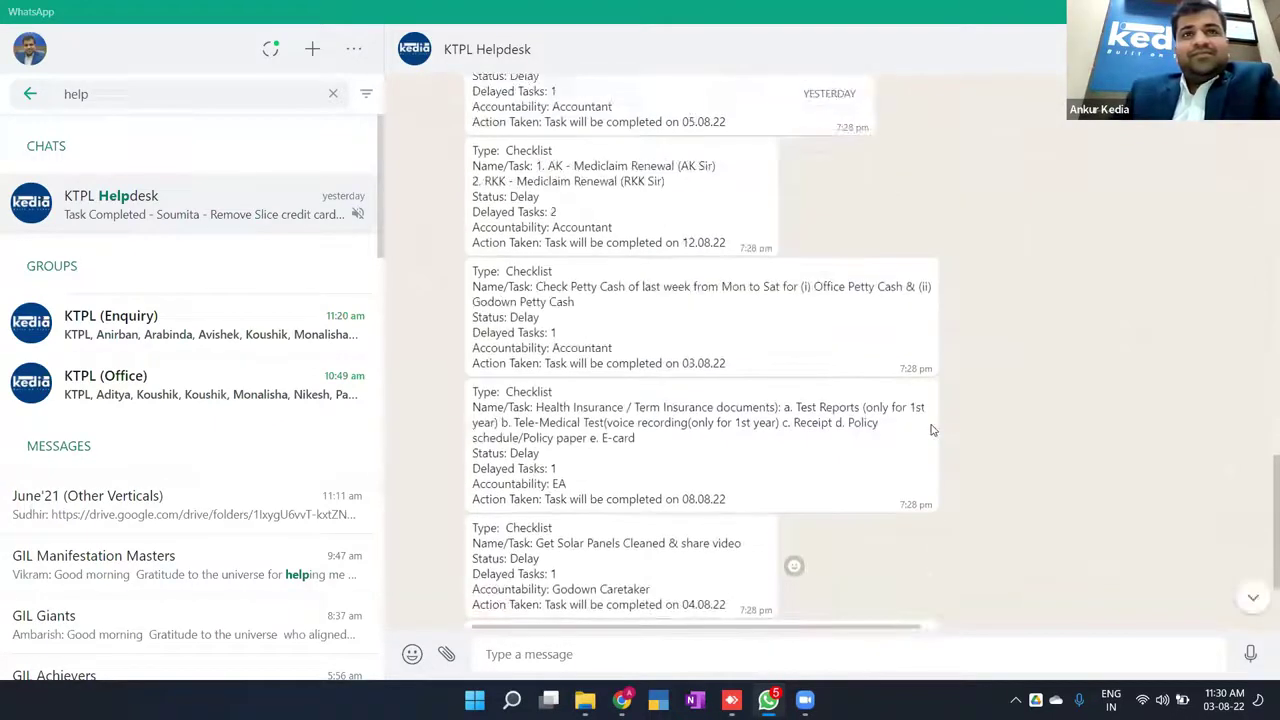
{"action": "scroll", "coordinate": [931, 426], "scroll_direction": "up", "scroll_amount": 2}
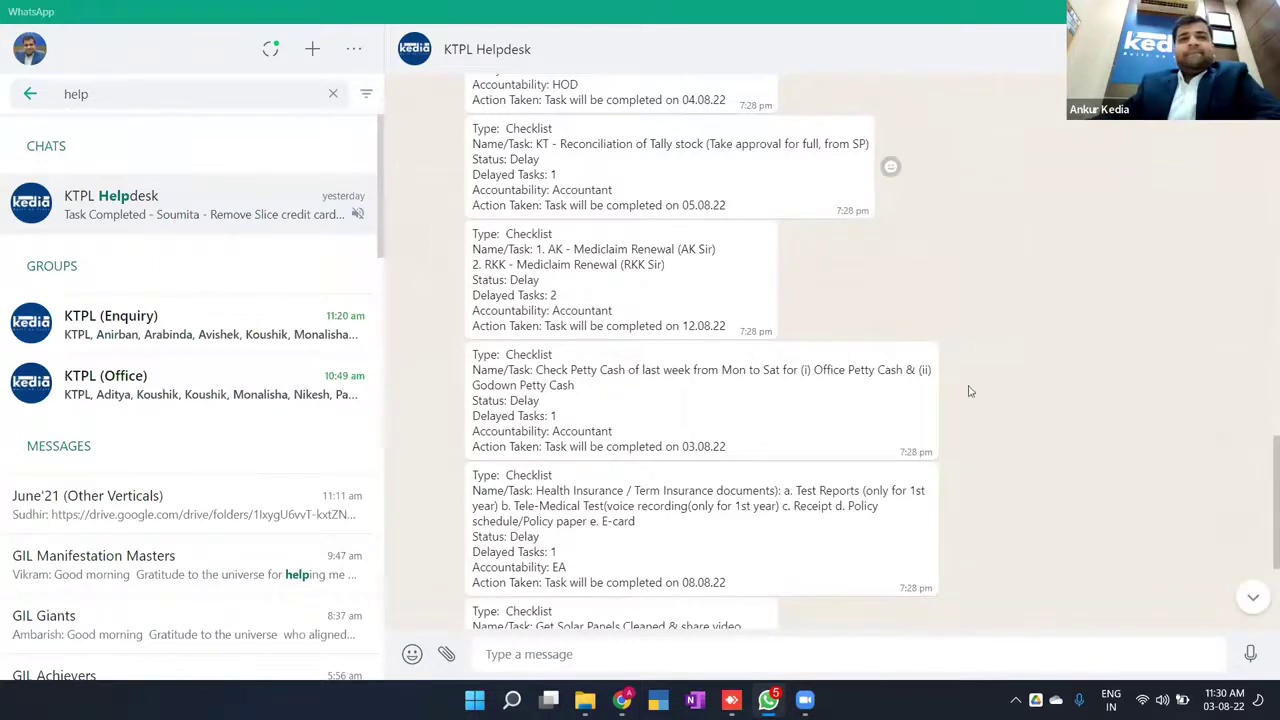
{"action": "scroll", "coordinate": [968, 426], "scroll_direction": "up", "scroll_amount": 3}
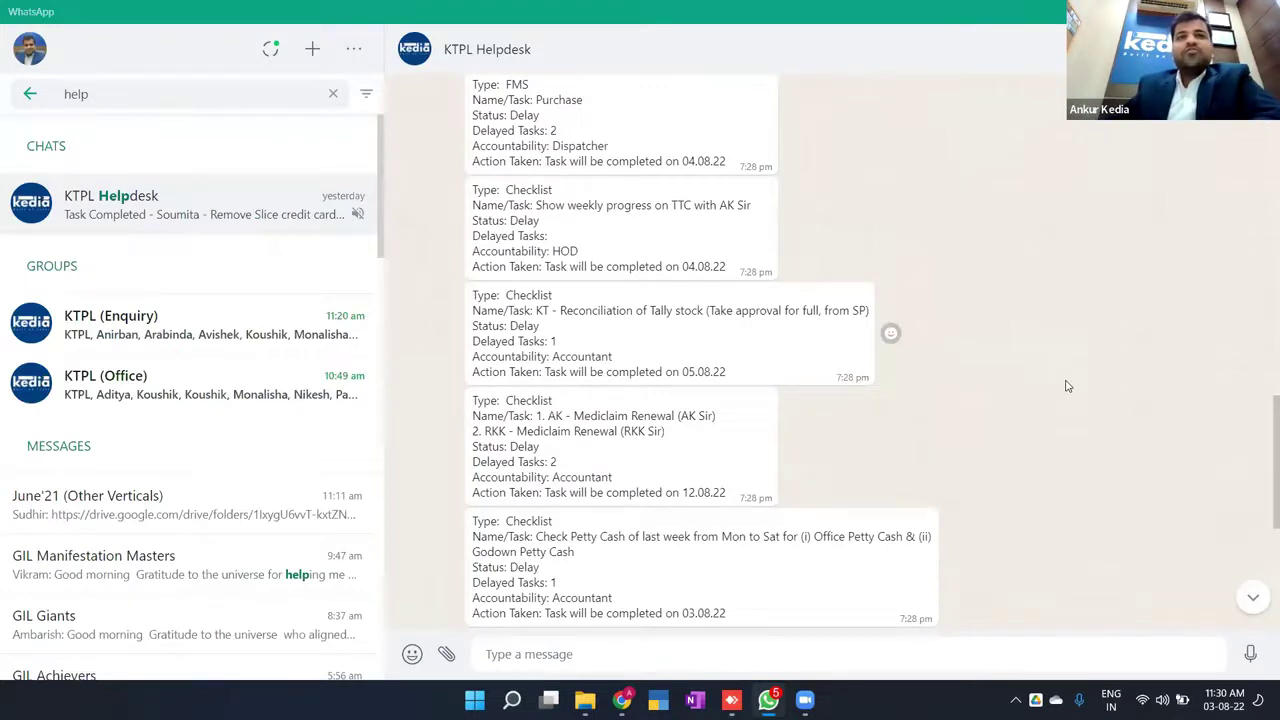
{"action": "scroll", "coordinate": [1066, 386], "scroll_direction": "up", "scroll_amount": 2}
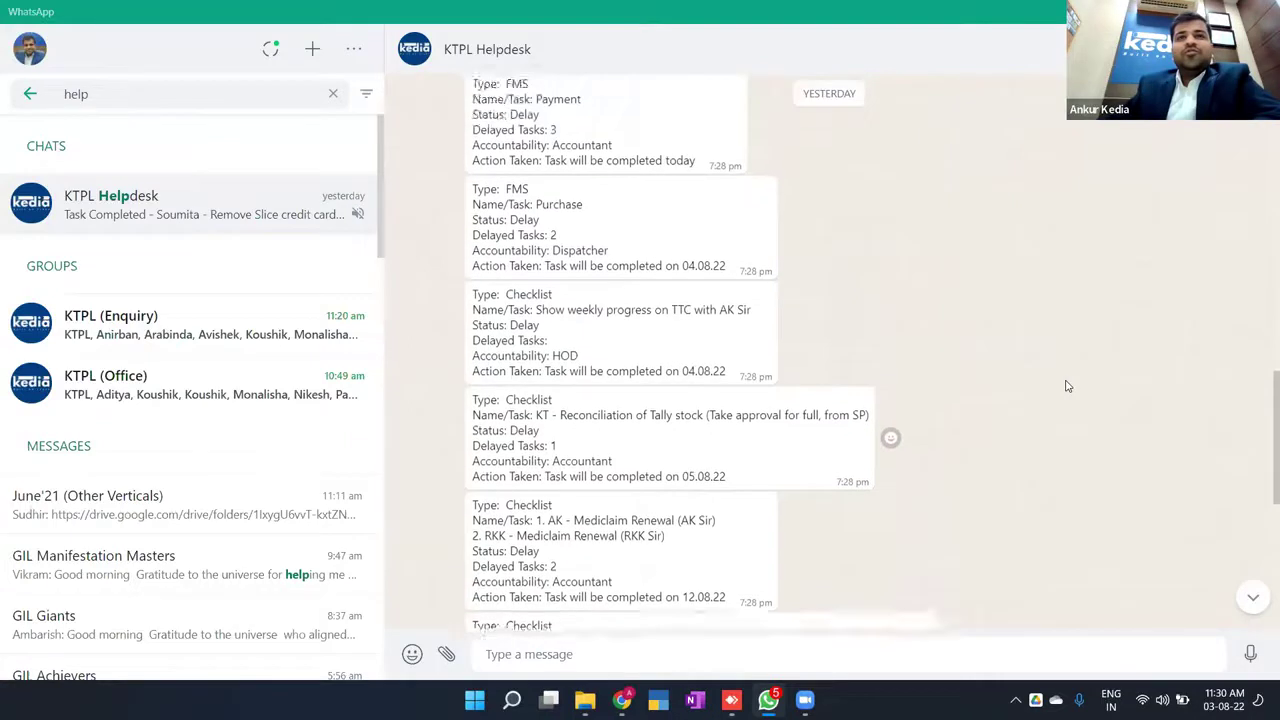
{"action": "scroll", "coordinate": [1066, 386], "scroll_direction": "up", "scroll_amount": 4}
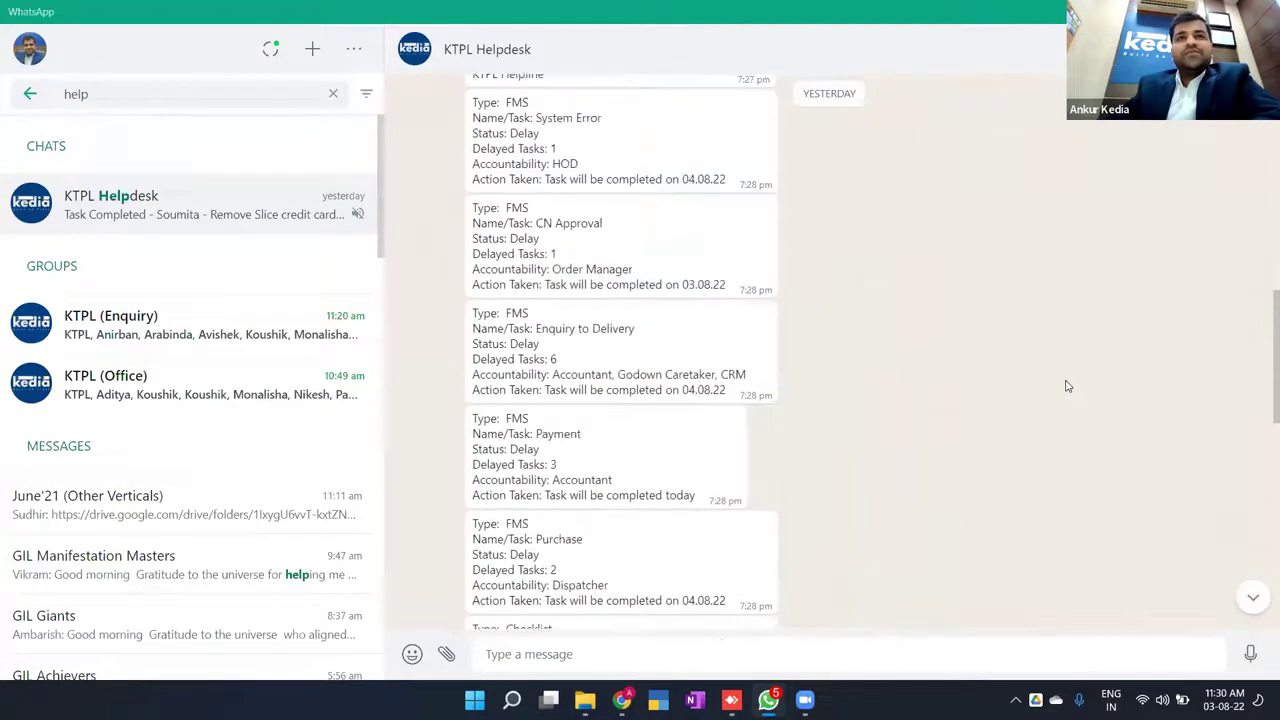
{"action": "scroll", "coordinate": [1066, 386], "scroll_direction": "up", "scroll_amount": 2}
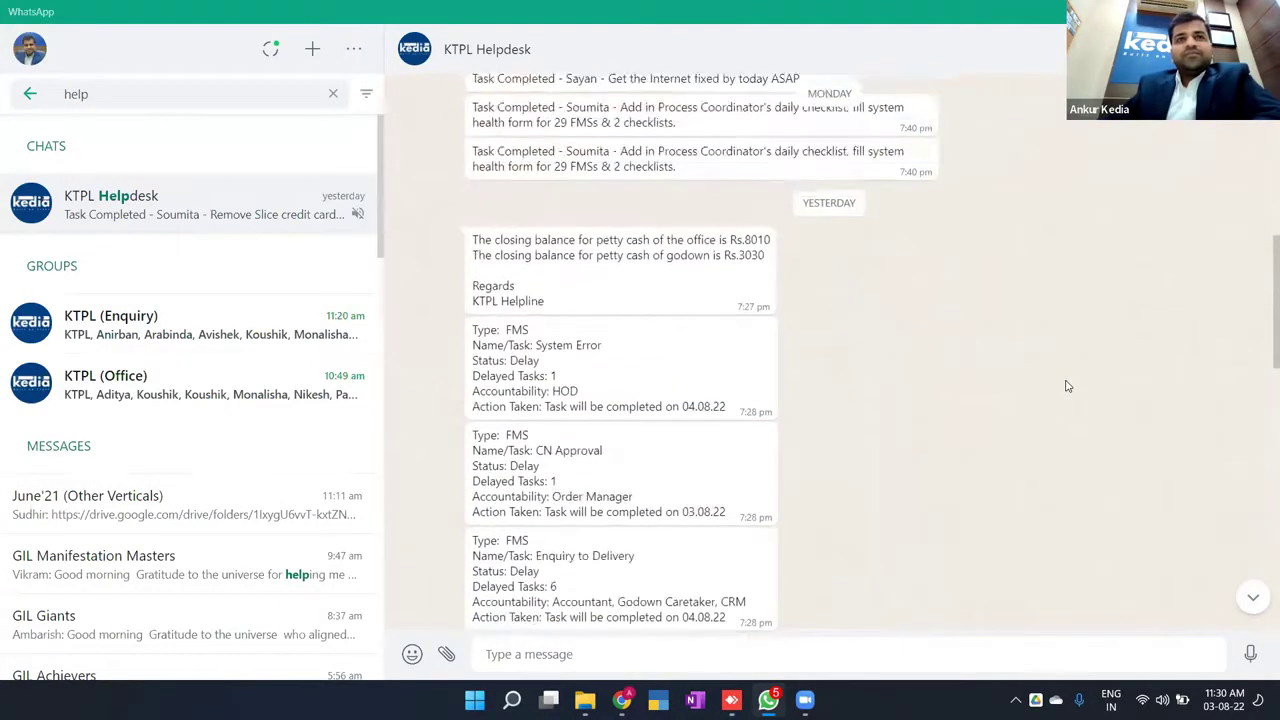
{"action": "scroll", "coordinate": [1066, 386], "scroll_direction": "down", "scroll_amount": 1}
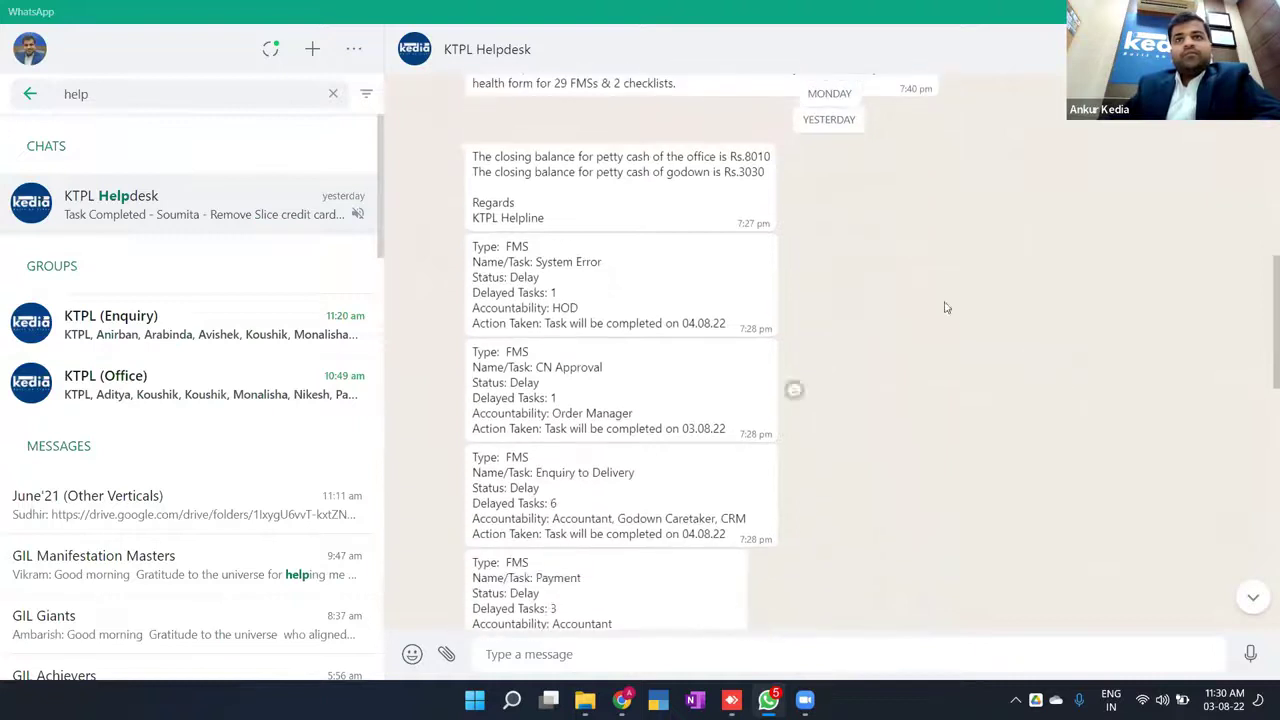
Step: Highlight the office and godown petty cash closing balance message, and view the FMS delay notifications below it
{"action": "left_click_drag", "start_coordinate": [549, 224], "coordinate": [474, 160]}
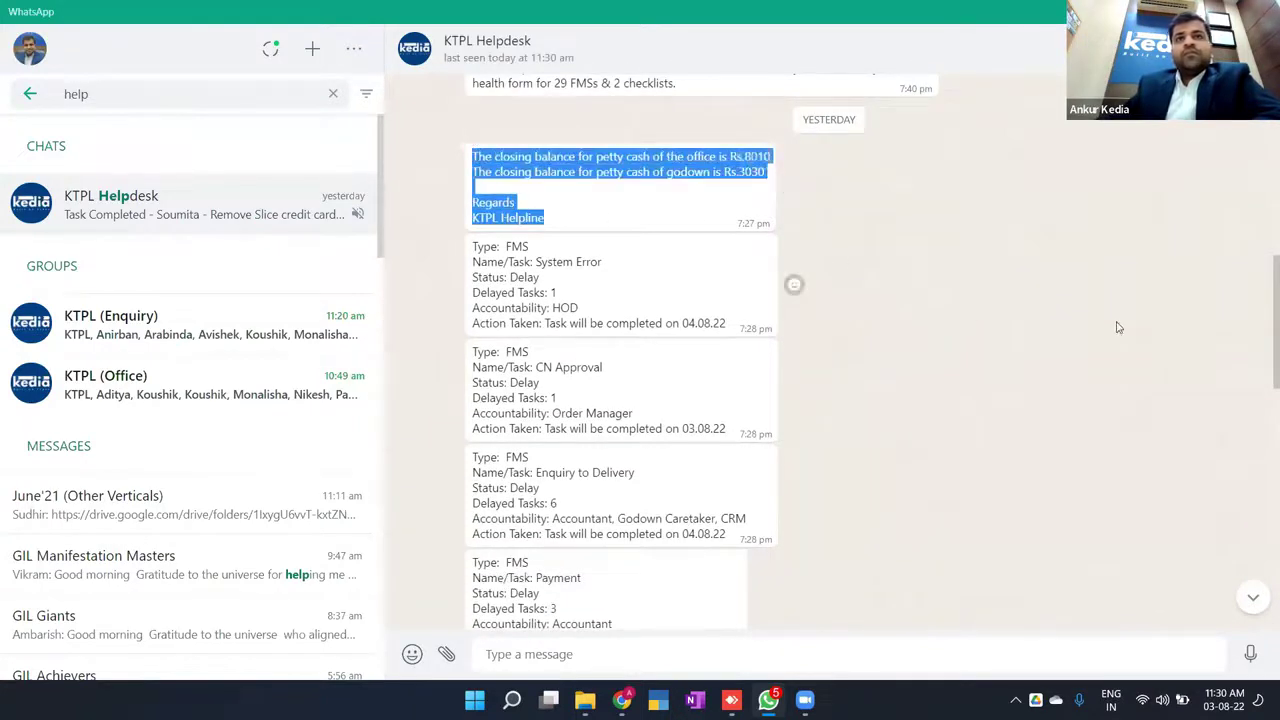
{"action": "left_click", "coordinate": [671, 203]}
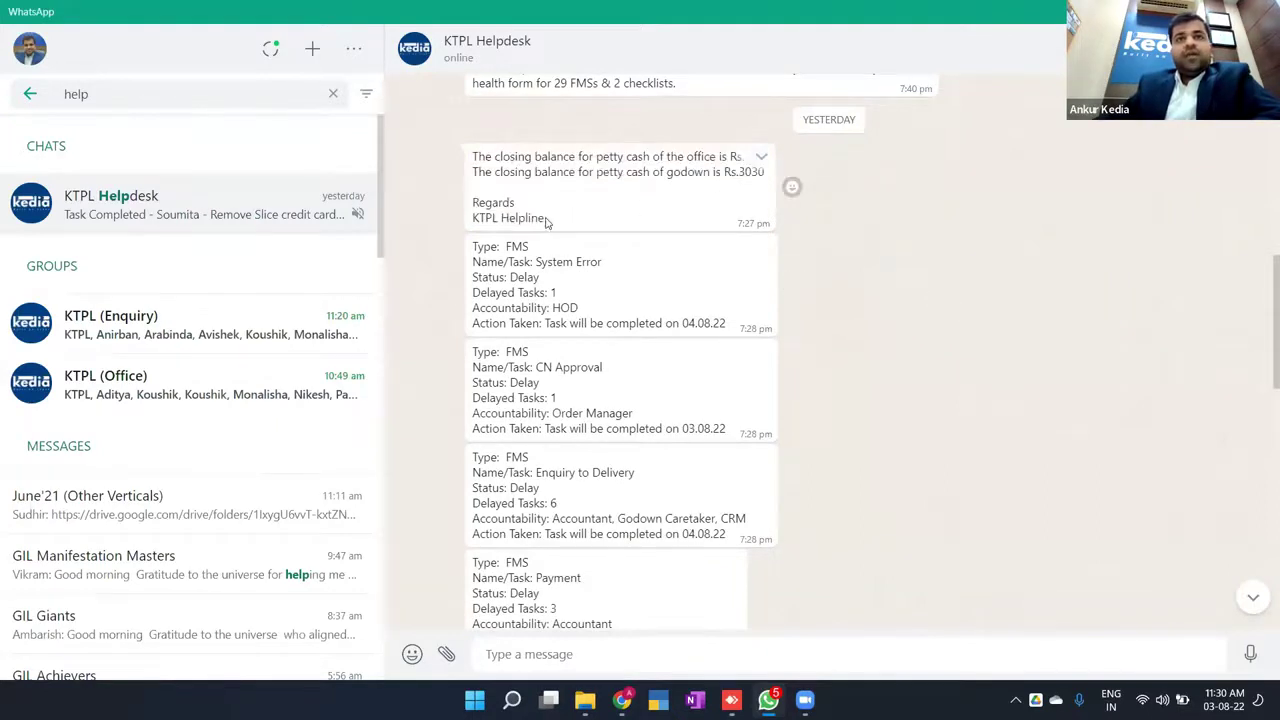
{"action": "left_click_drag", "start_coordinate": [545, 219], "coordinate": [478, 172]}
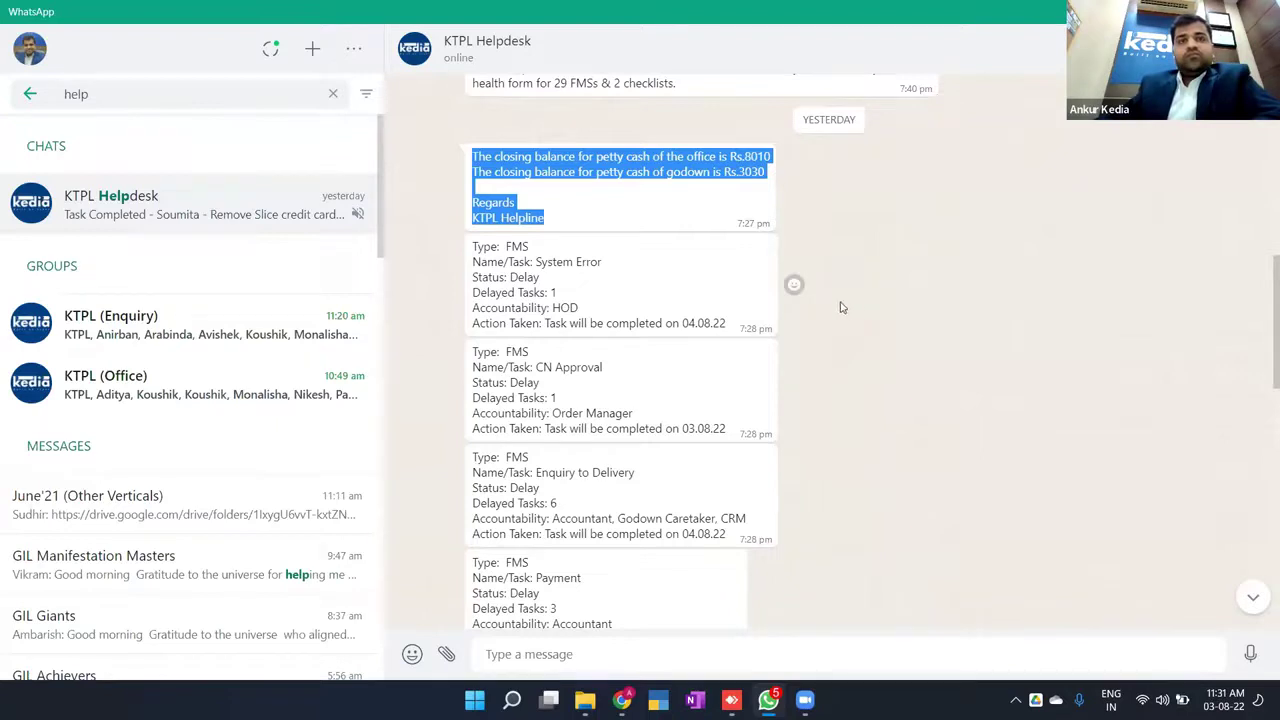
{"action": "scroll", "coordinate": [838, 307], "scroll_direction": "down", "scroll_amount": 2}
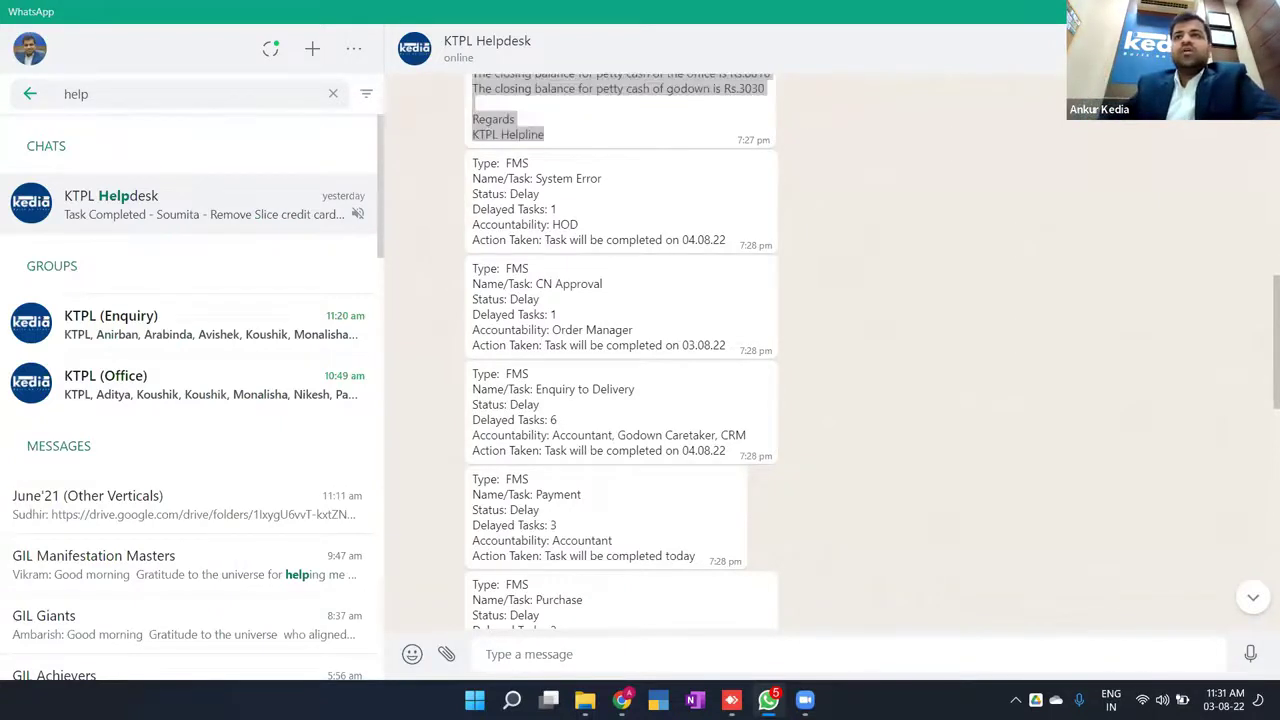
{"action": "key", "text": "alt+Tab"}
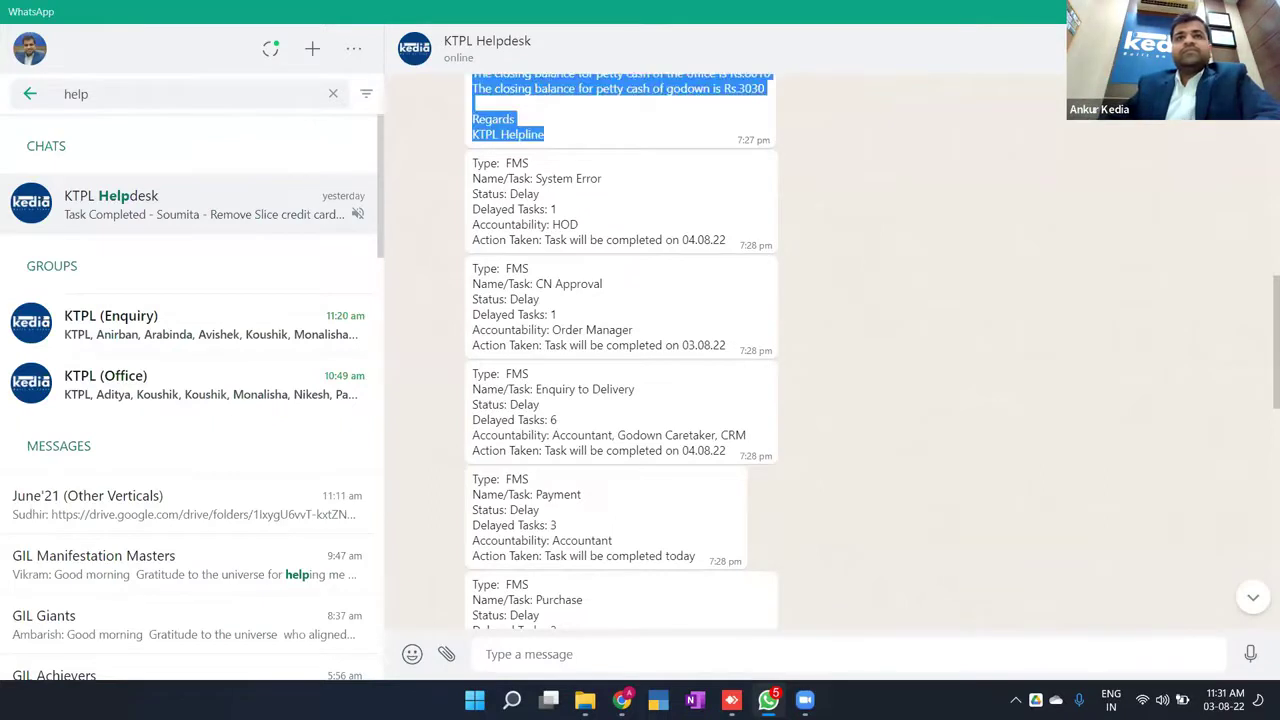